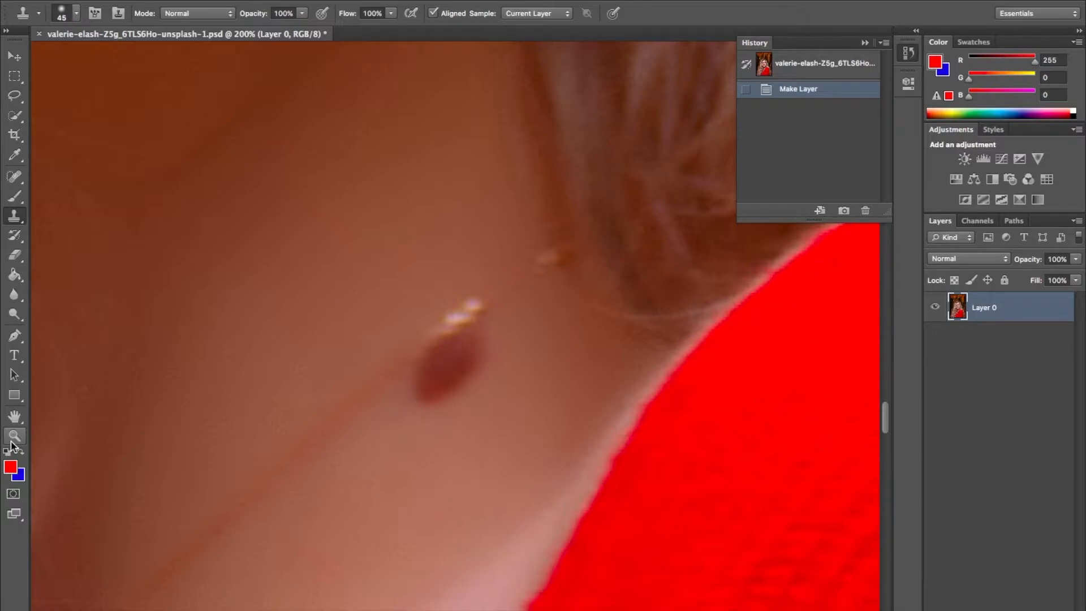
- Examine the whole portrait and the dark red spot on the neck at several magnifications
click(15, 436)
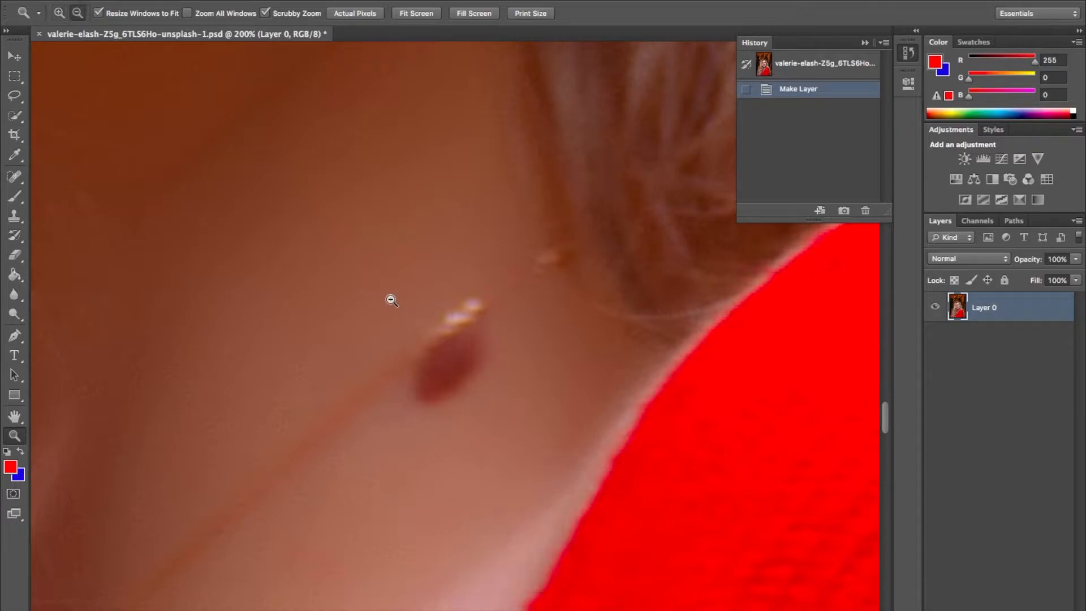
alt+click(391, 262)
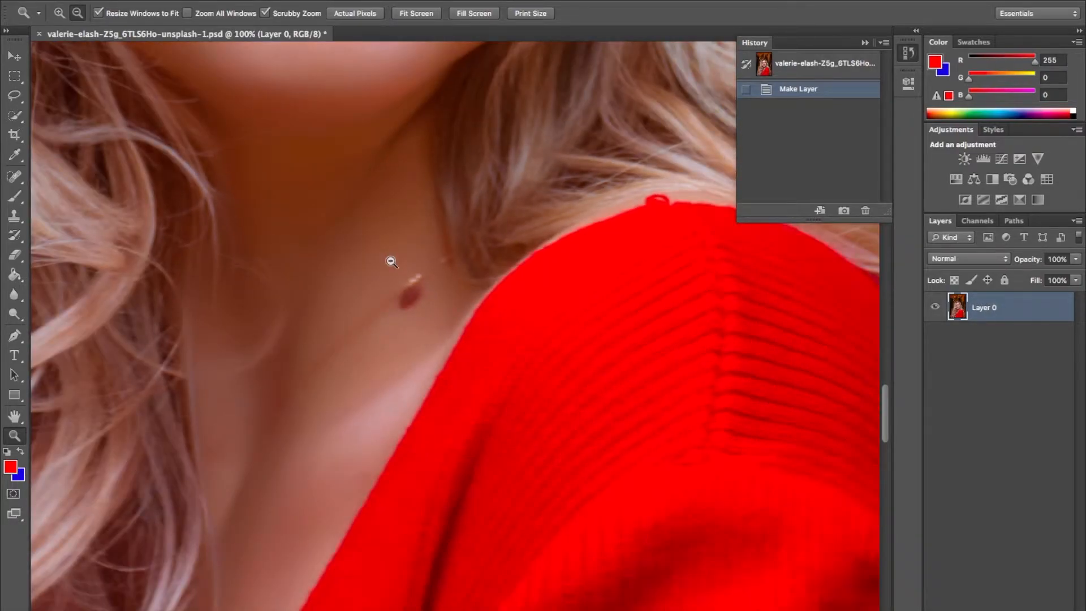
alt+click(391, 261)
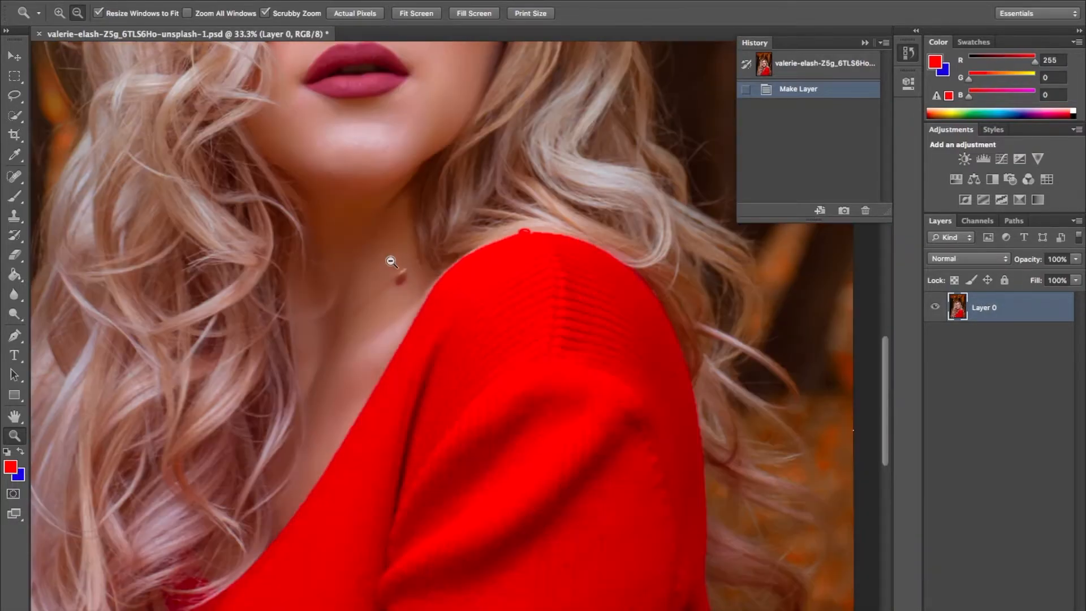
alt+click(391, 261)
alt+click(392, 261)
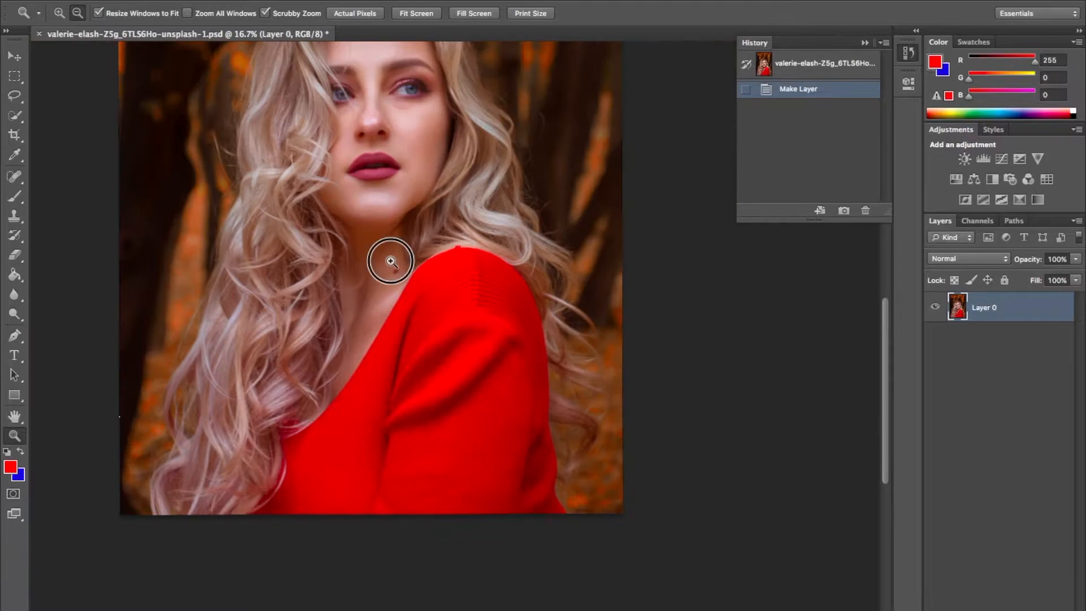
alt+click(392, 261)
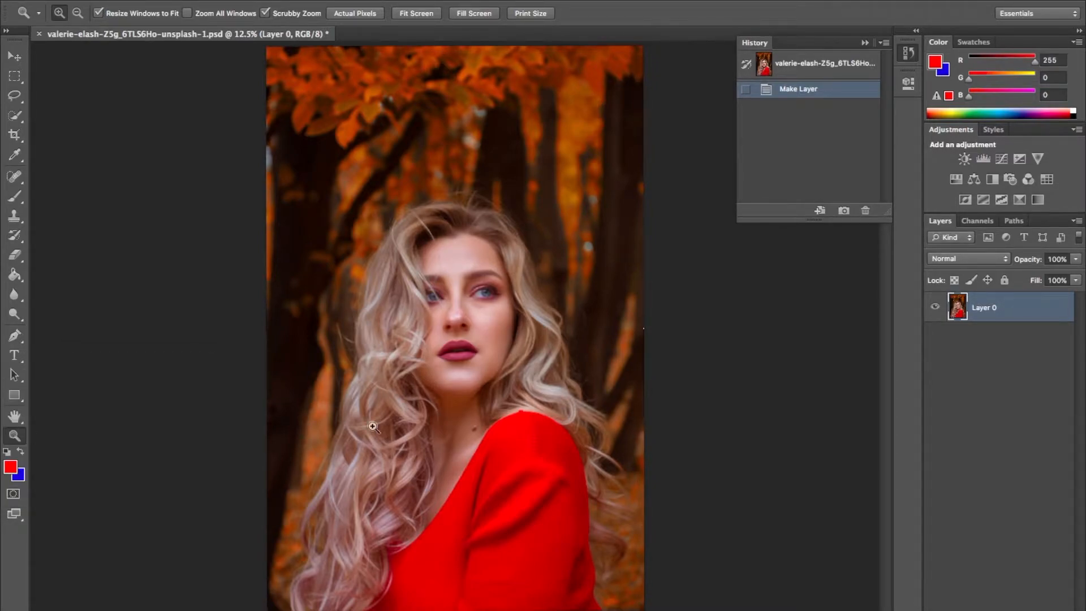
click(473, 429)
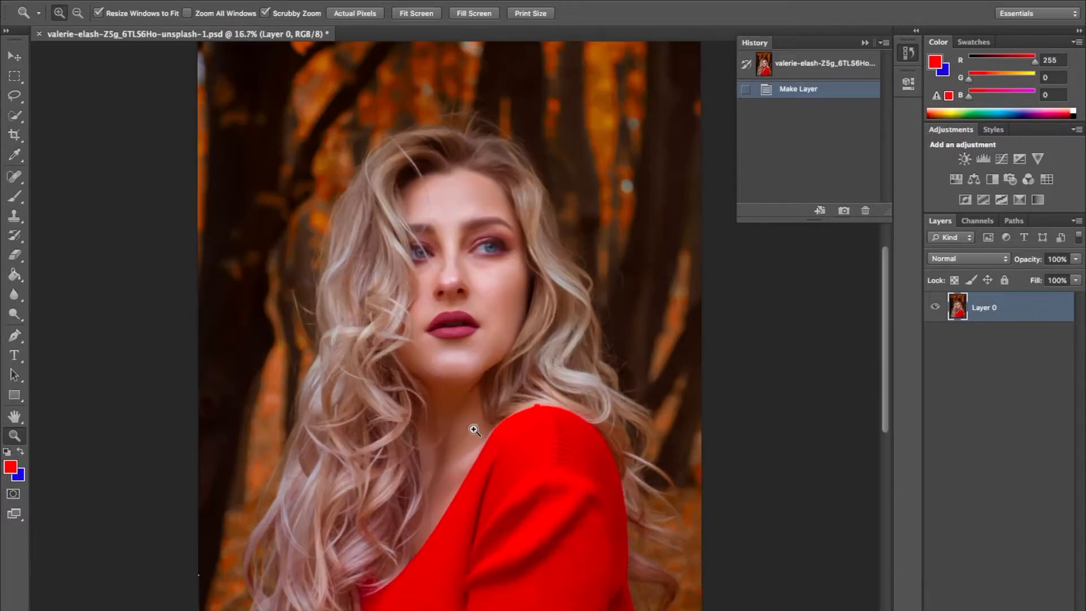
click(474, 429)
click(473, 429)
click(473, 429)
click(474, 430)
click(474, 429)
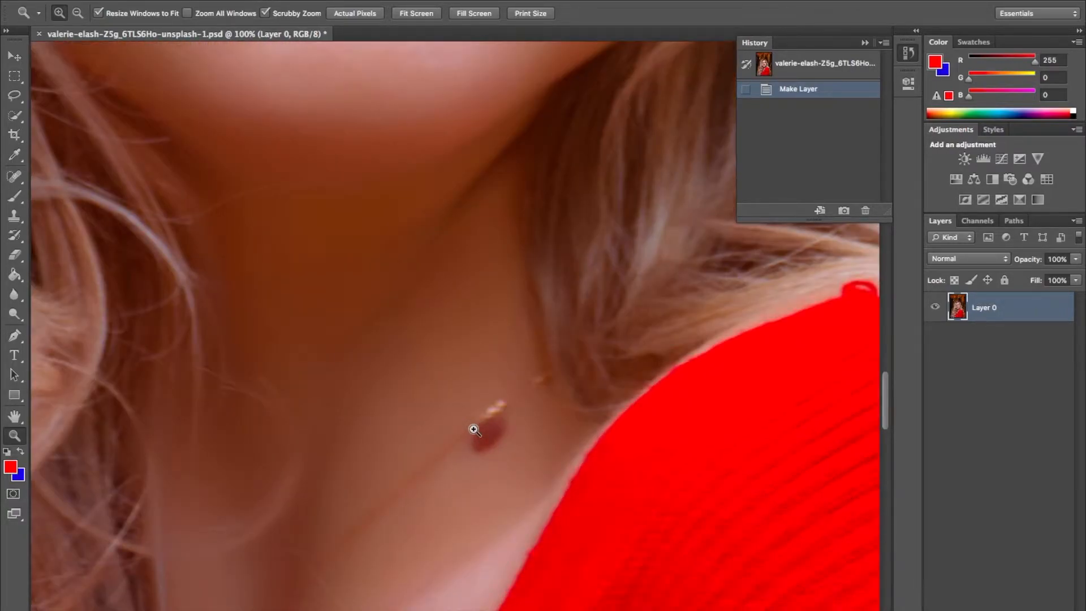
scroll(470, 431, down, 3)
click(487, 372)
click(489, 372)
click(492, 373)
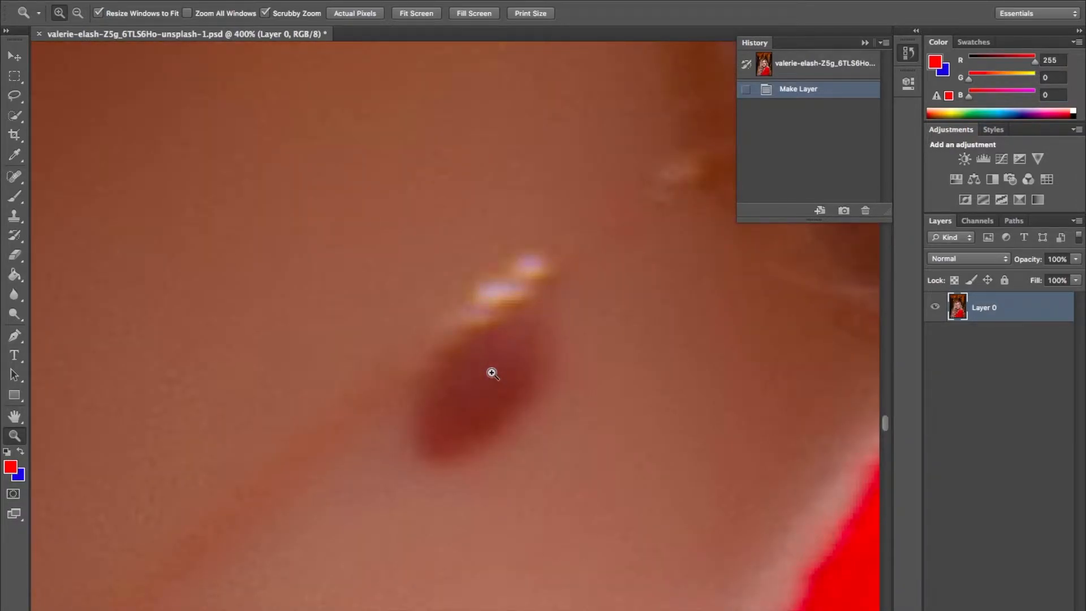
key(alt)
alt+click(491, 373)
alt+click(492, 373)
alt+click(492, 374)
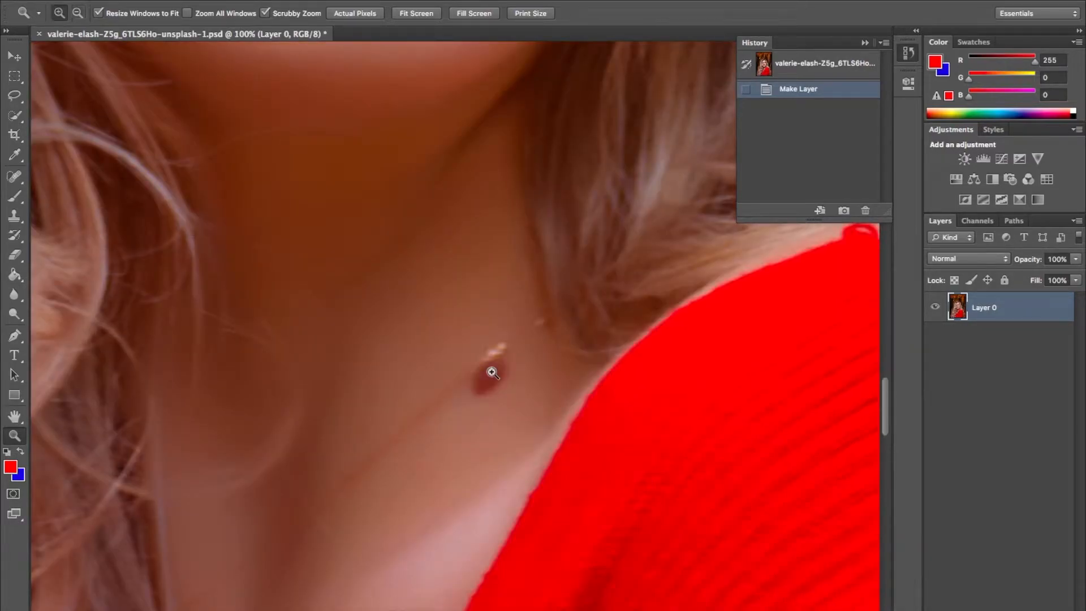
- Cover the dark red spot on the neck with skin sampled just beside it, using the Clone Stamp tool
click(492, 372)
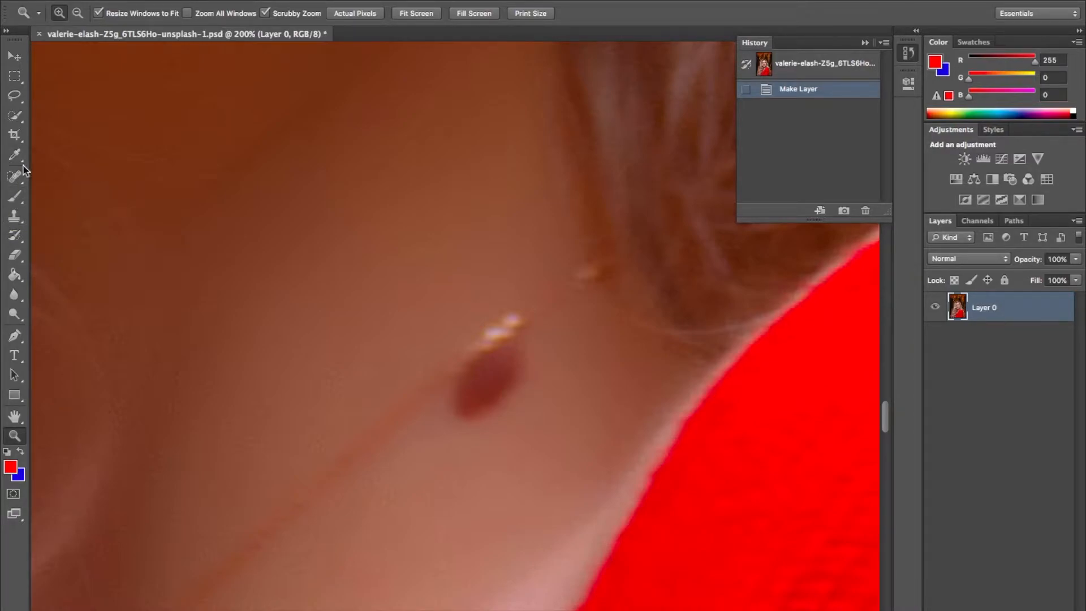
click(18, 216)
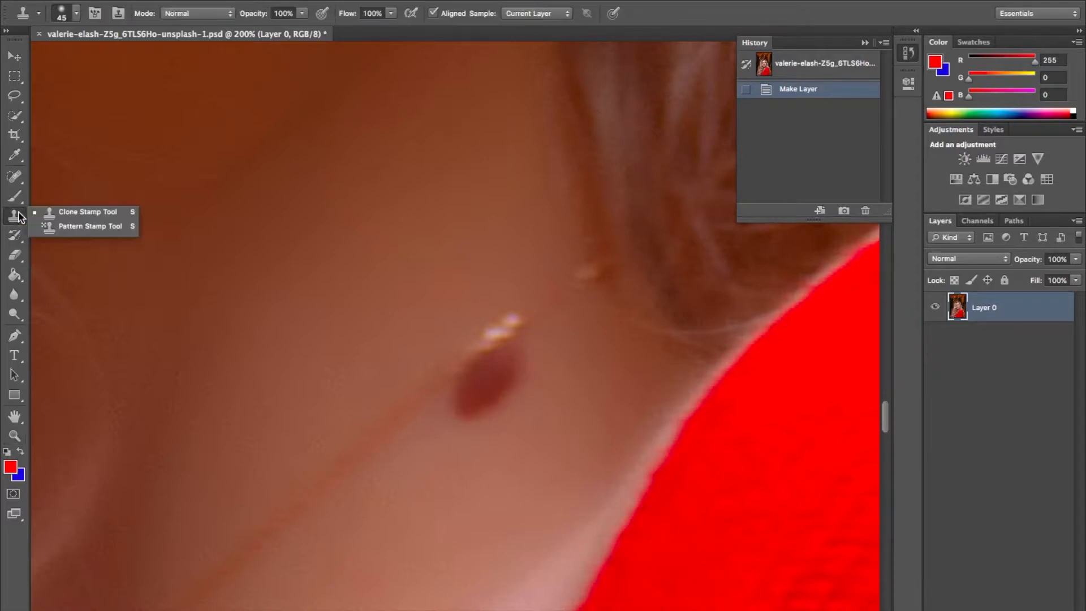
click(78, 214)
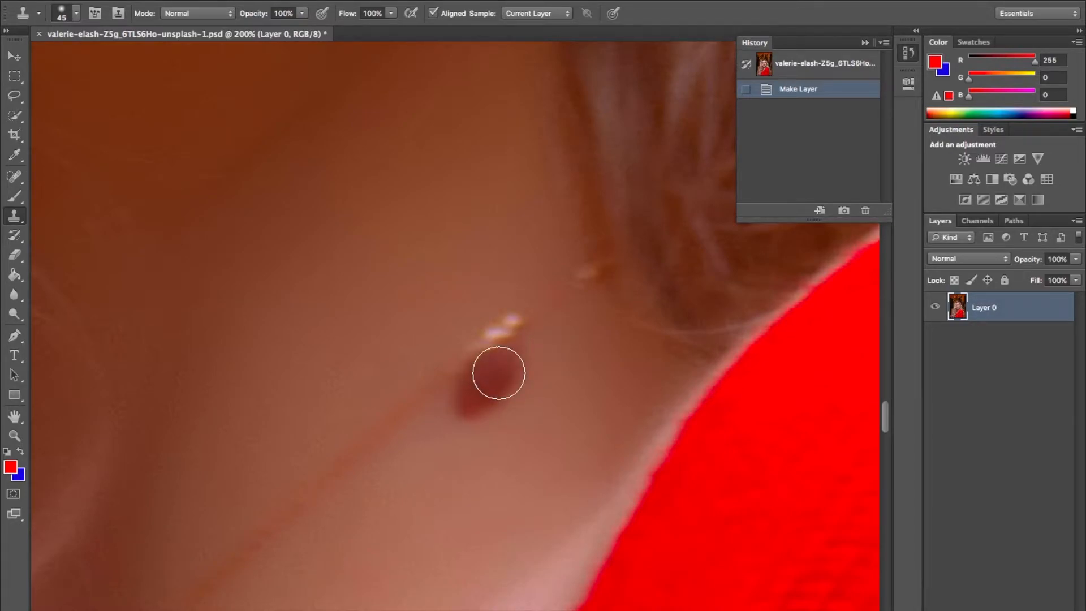
alt+click(554, 338)
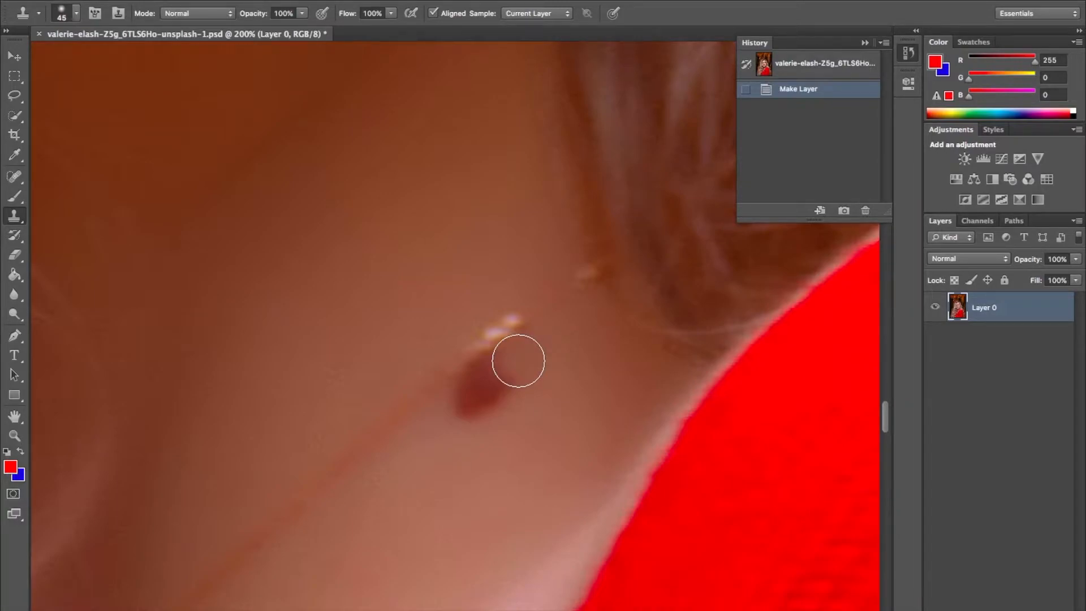
mouse_move(518, 361)
mouse_down()
mouse_move(463, 405)
mouse_move(525, 350)
mouse_move(510, 372)
mouse_move(569, 348)
mouse_move(558, 328)
mouse_move(597, 338)
mouse_move(552, 342)
mouse_move(497, 399)
mouse_move(508, 400)
mouse_move(458, 407)
mouse_move(538, 409)
mouse_move(472, 414)
mouse_move(492, 409)
mouse_move(491, 383)
mouse_move(478, 412)
mouse_move(459, 392)
mouse_move(464, 406)
mouse_move(500, 363)
mouse_move(475, 384)
mouse_move(488, 408)
mouse_move(548, 366)
mouse_move(520, 436)
mouse_up()
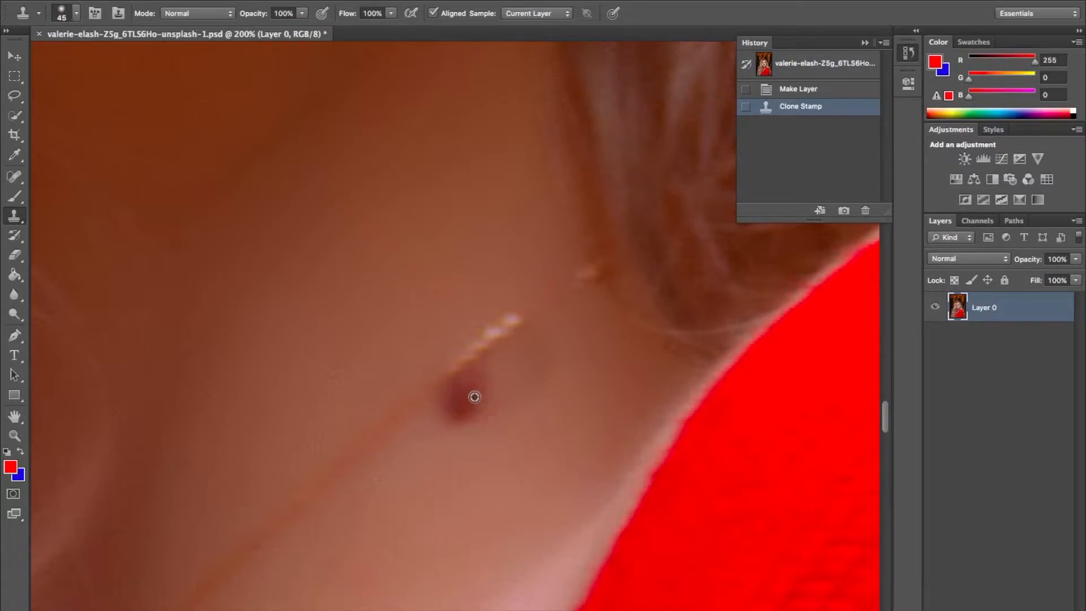
mouse_move(473, 395)
mouse_down()
mouse_move(458, 412)
mouse_move(476, 394)
mouse_up()
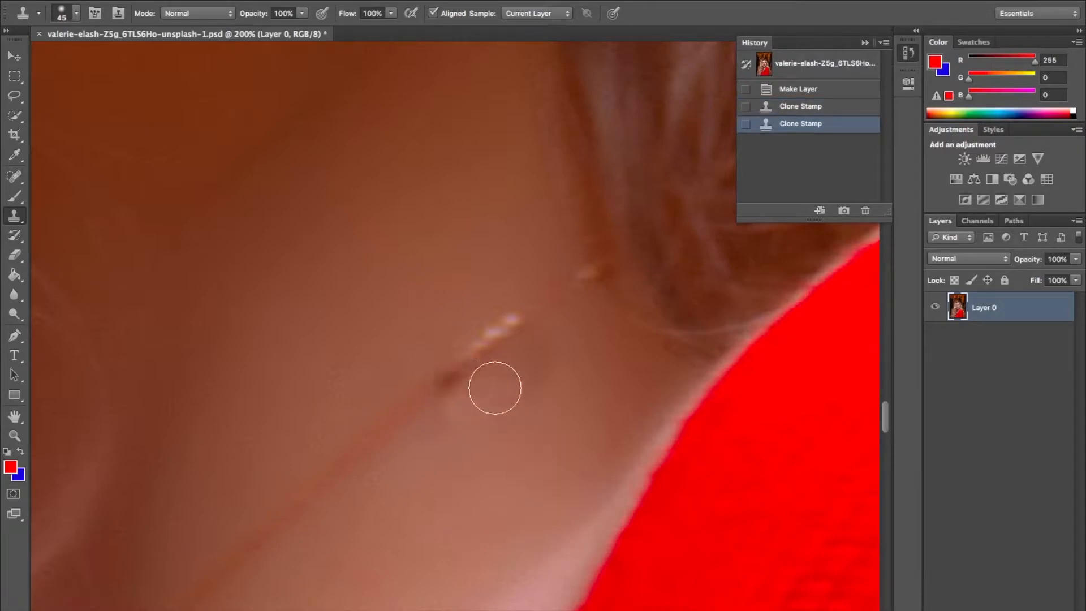
- Reduce the Clone Stamp brush to 12 px and retouch the remaining dark edge along the neck line
click(71, 18)
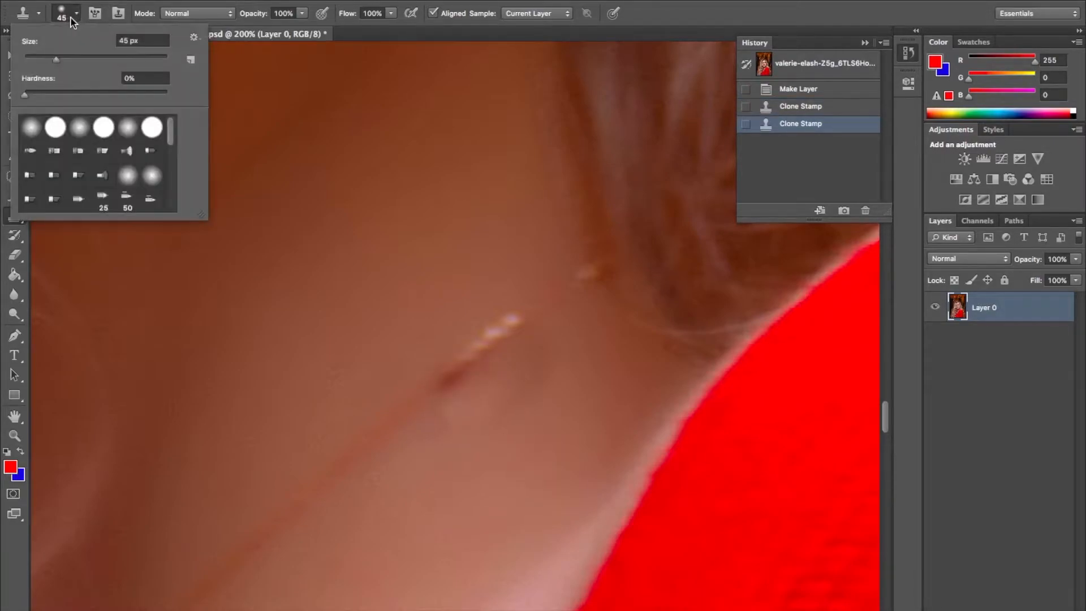
click(56, 61)
drag(49, 64, 32, 69)
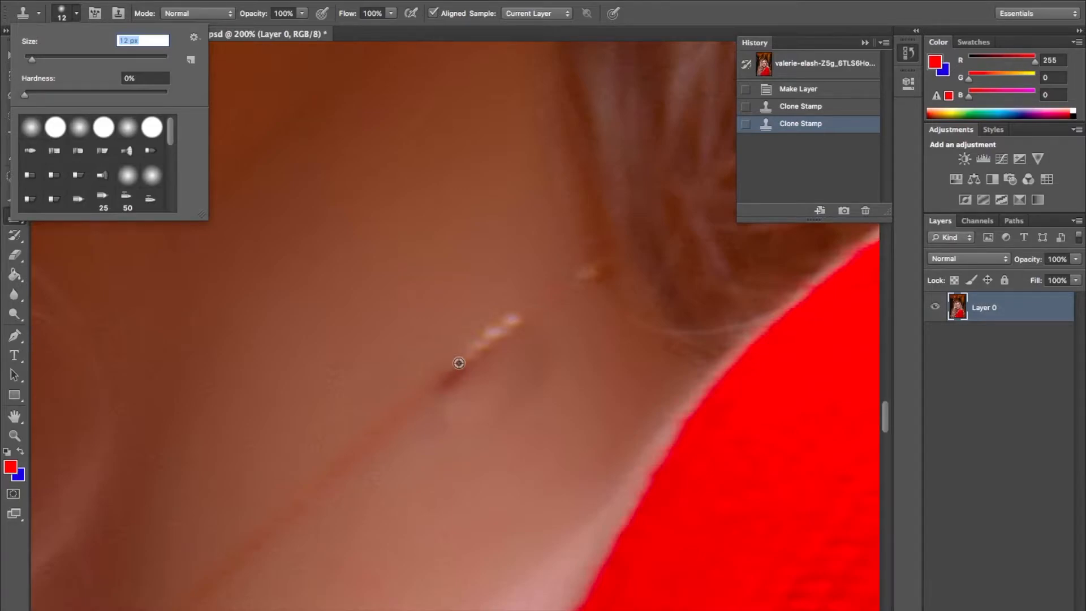
alt+click(474, 354)
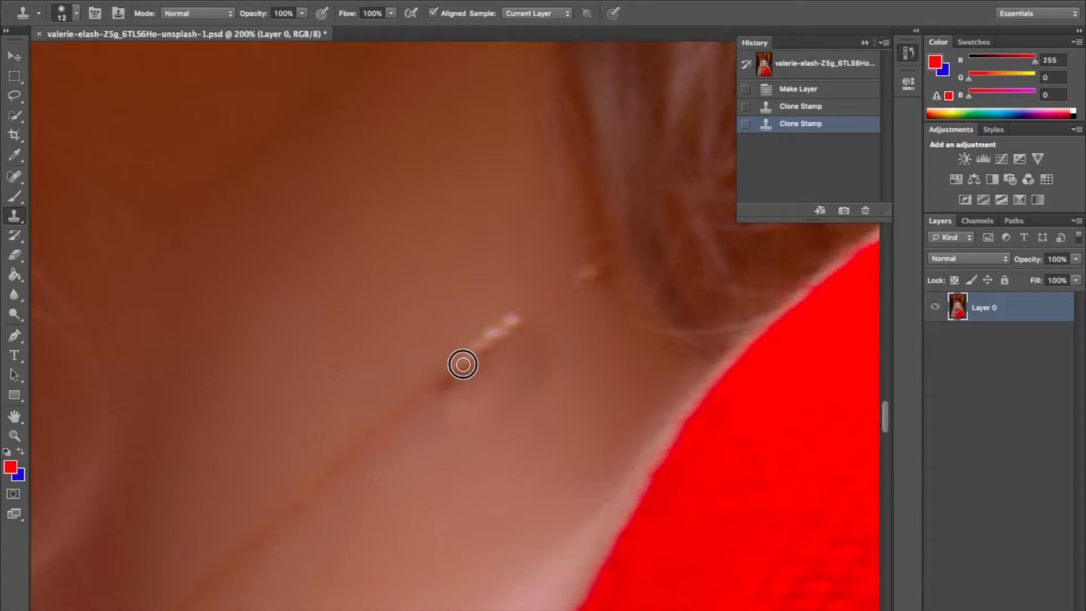
drag(463, 362, 430, 401)
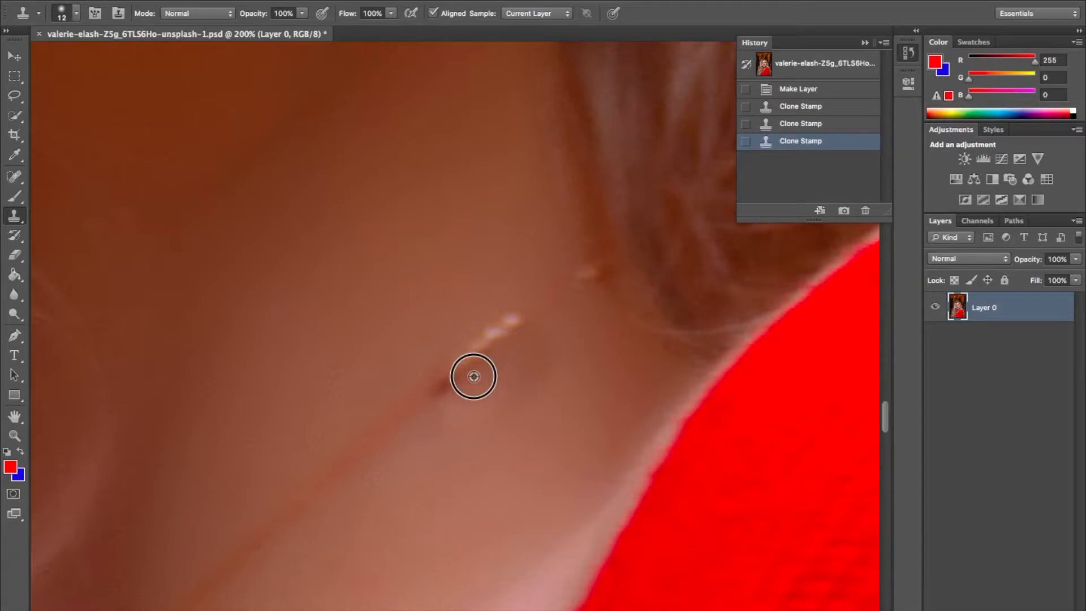
drag(463, 380, 435, 402)
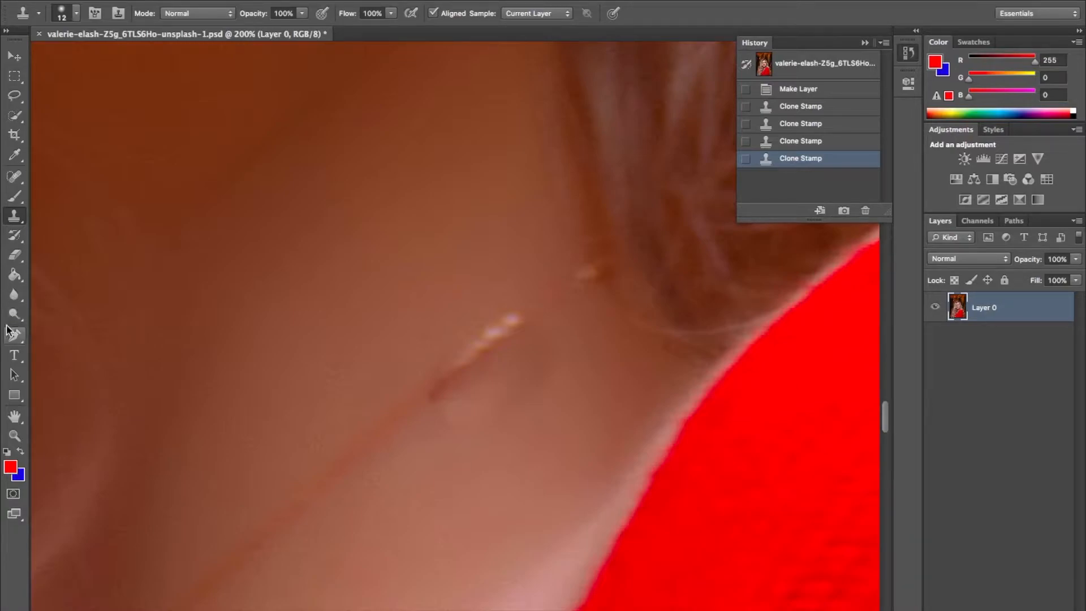
- Soften the retouched skin where the spot was with the Blur tool, using a 95 px brush
click(13, 295)
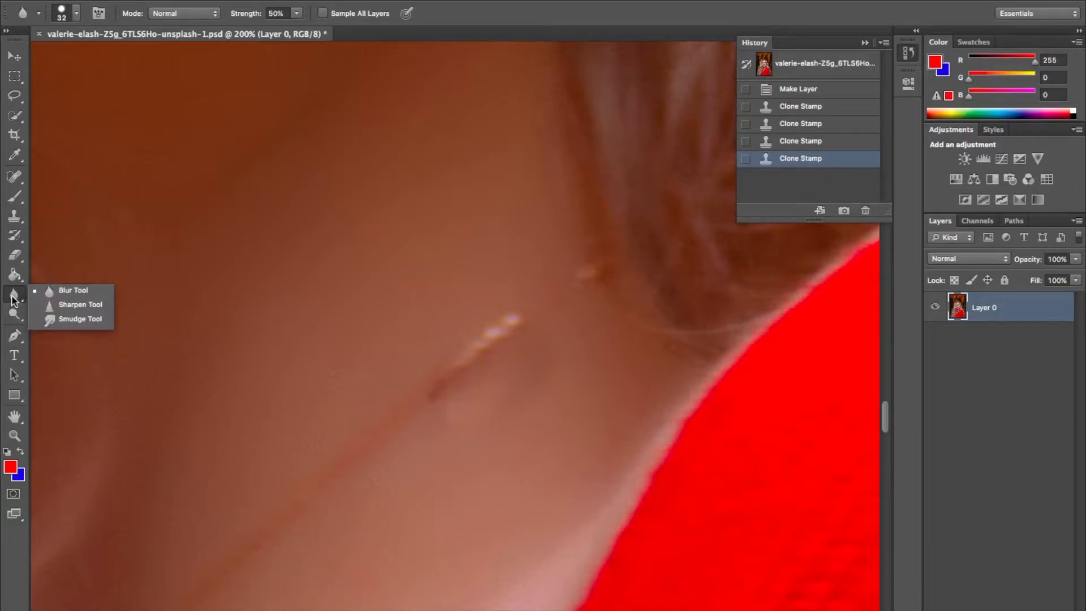
click(79, 293)
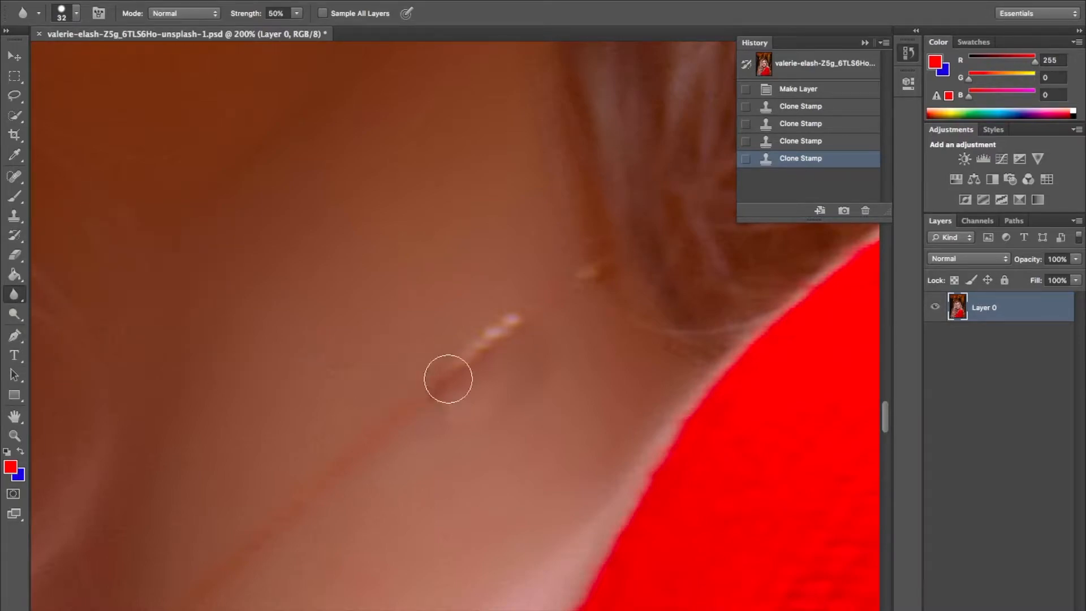
click(78, 15)
drag(44, 59, 91, 59)
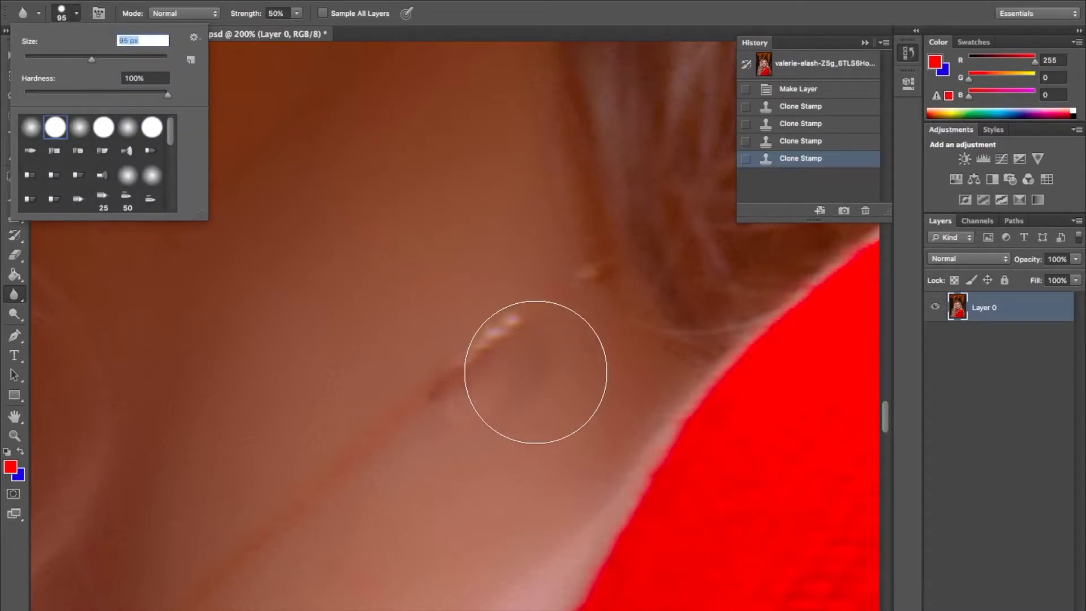
key(Return)
mouse_move(459, 416)
mouse_down()
mouse_move(377, 424)
mouse_move(527, 363)
mouse_move(453, 395)
mouse_move(460, 456)
mouse_up()
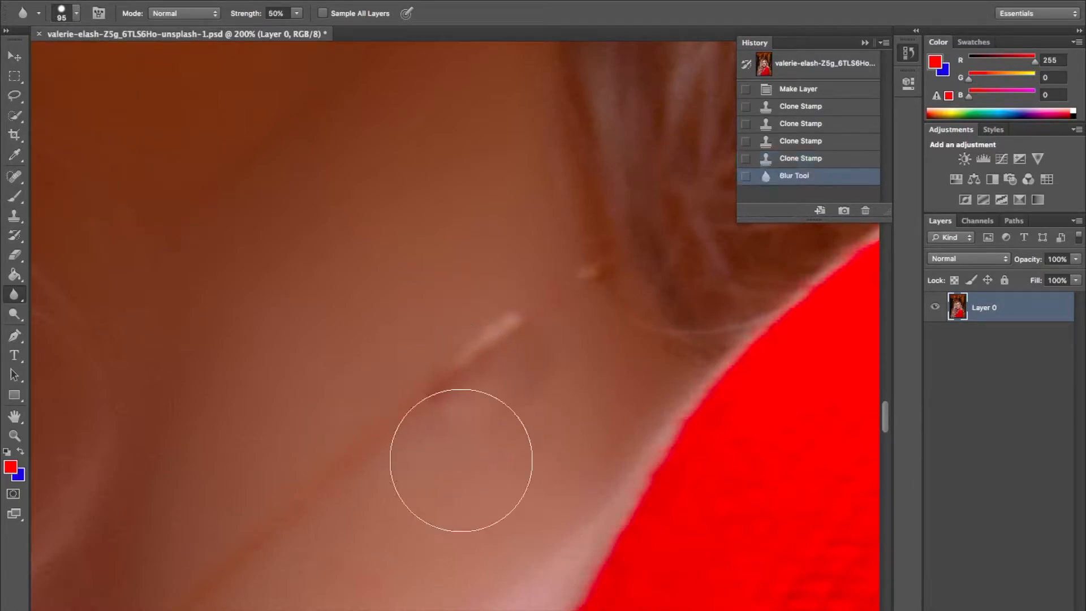
mouse_move(460, 417)
mouse_down()
mouse_move(572, 332)
mouse_move(432, 468)
mouse_move(504, 407)
mouse_move(444, 427)
mouse_move(460, 417)
mouse_up()
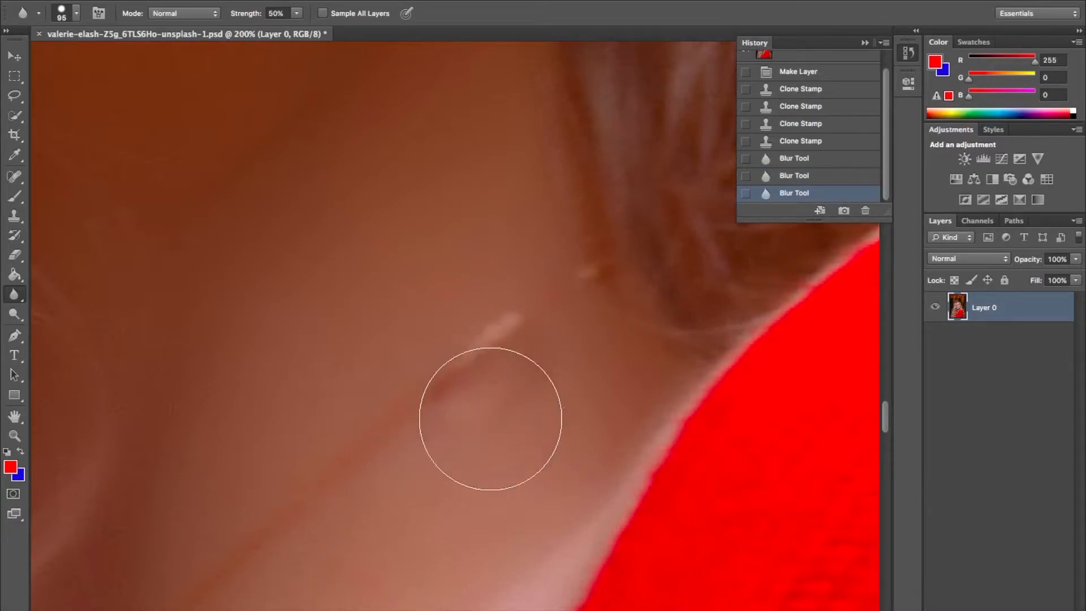
- Examine how the retouched neck area blends in with the rest of the portrait from farther out
click(14, 436)
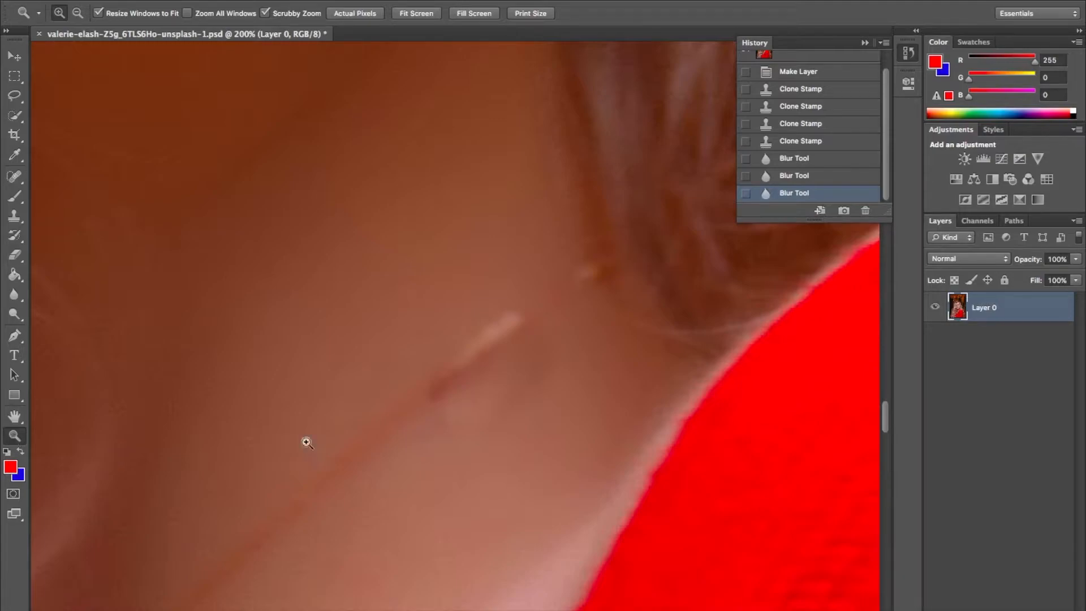
key(alt)
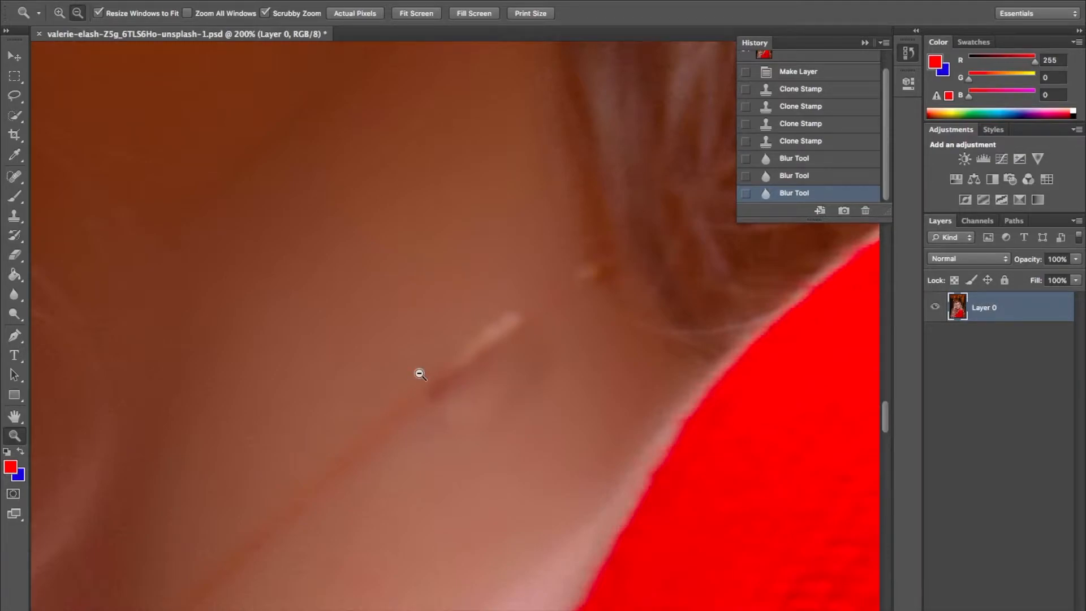
alt+click(420, 374)
alt+click(420, 374)
alt+click(420, 373)
alt+click(420, 373)
alt+click(419, 373)
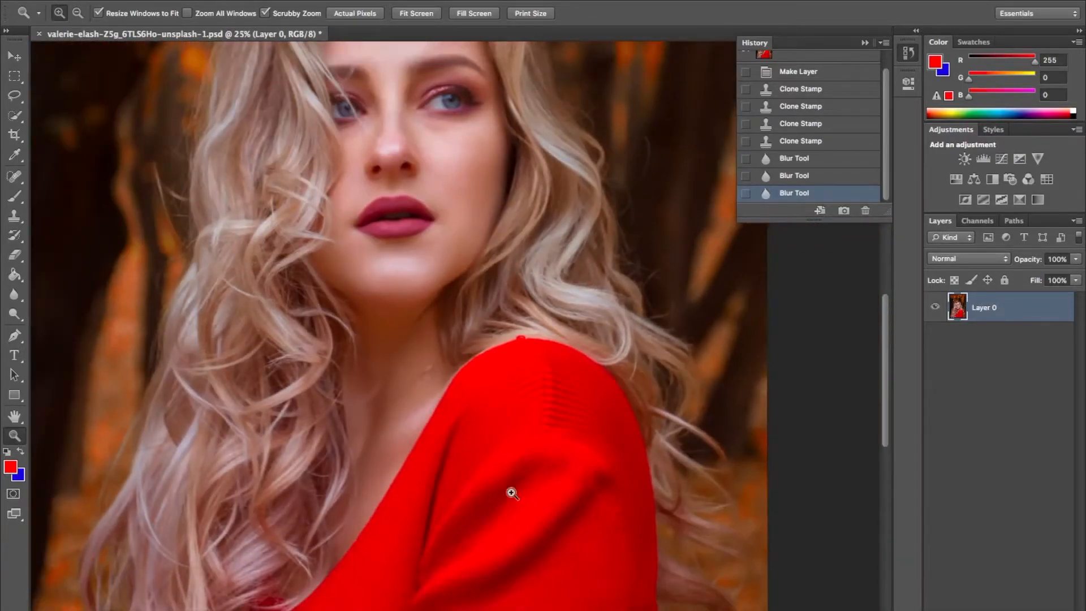
key(alt)
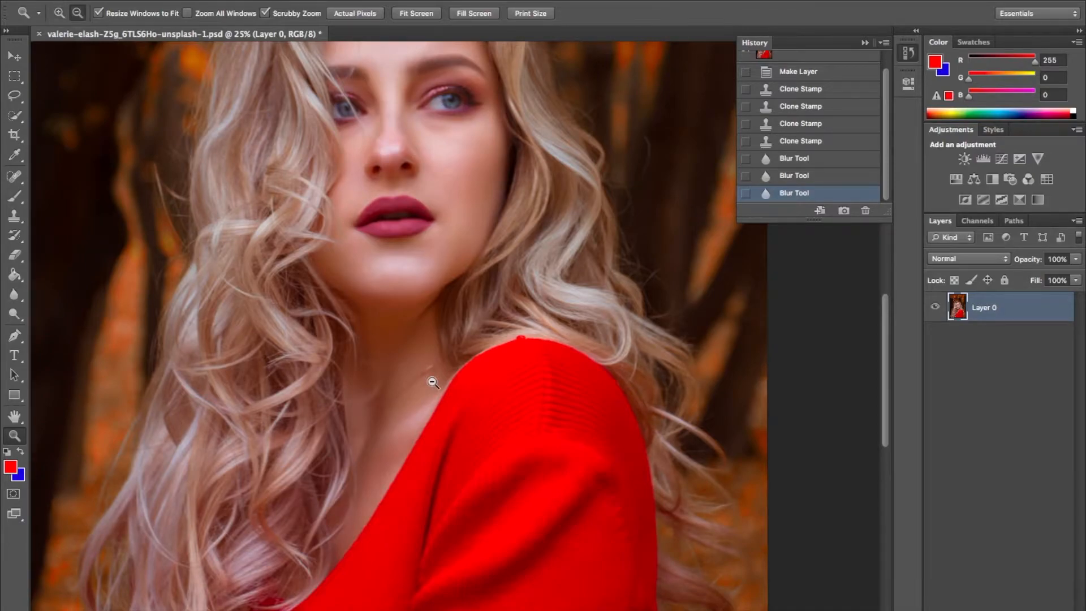
alt+click(432, 382)
alt+click(433, 382)
- Examine the cloned and blurred patch on the neck close up, at up to 400% magnification
click(432, 370)
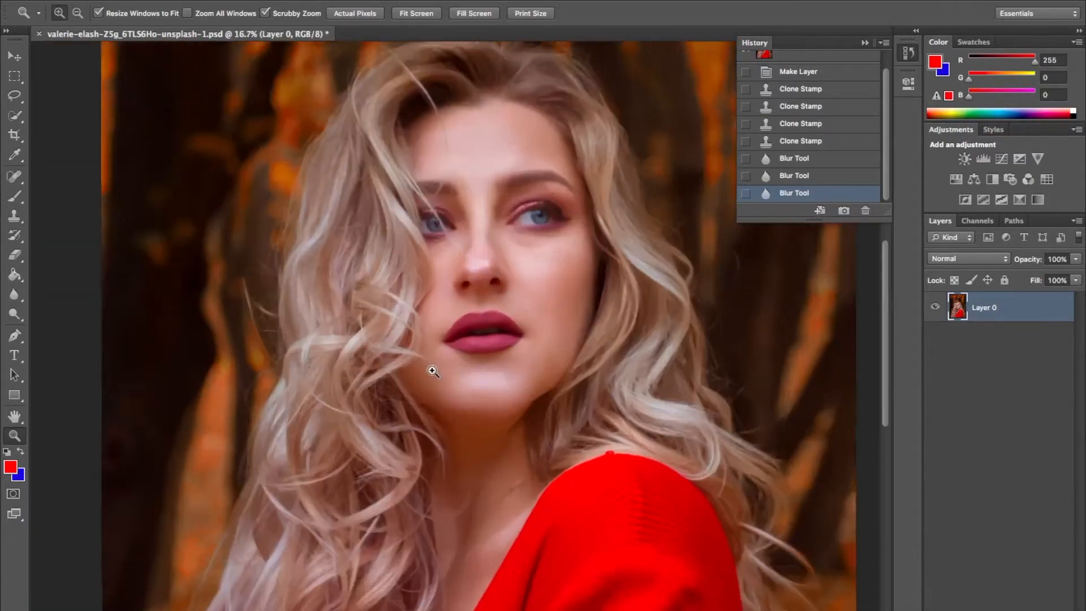
click(432, 371)
click(550, 544)
click(551, 546)
click(552, 548)
click(553, 547)
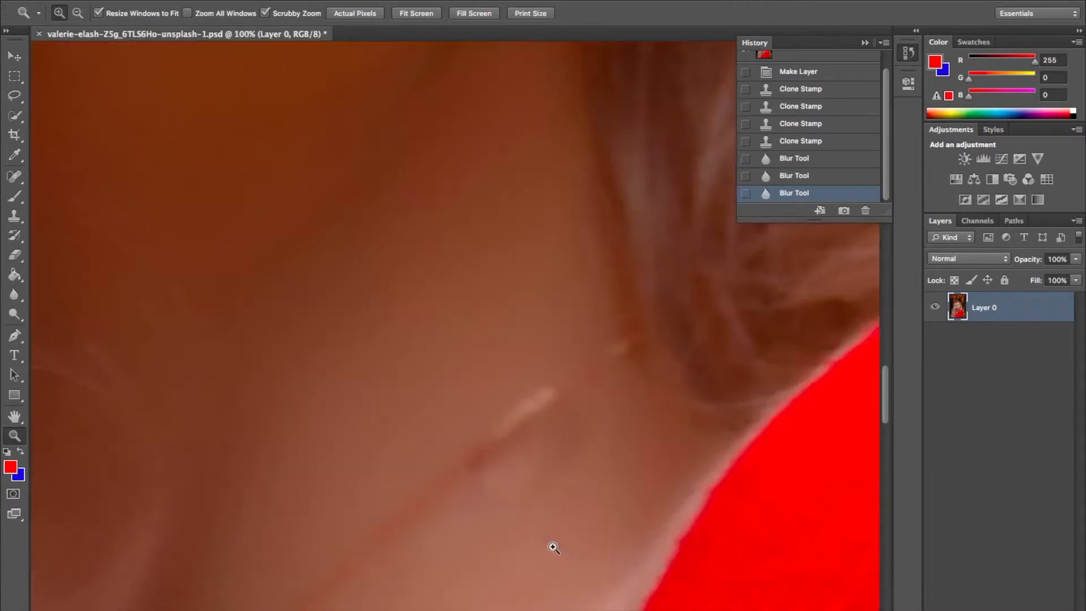
click(553, 547)
click(553, 547)
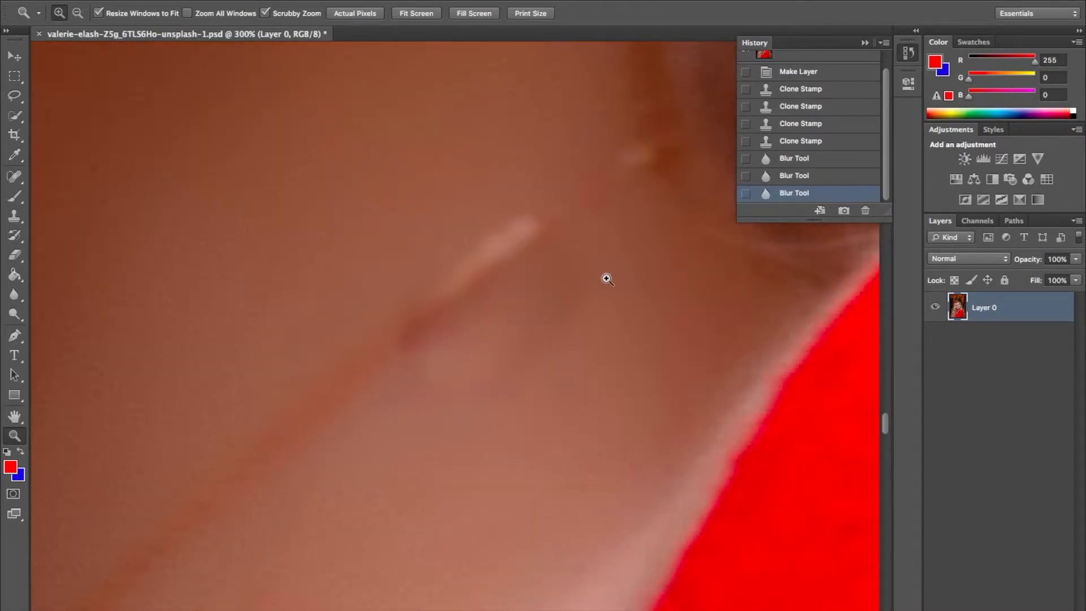
click(189, 172)
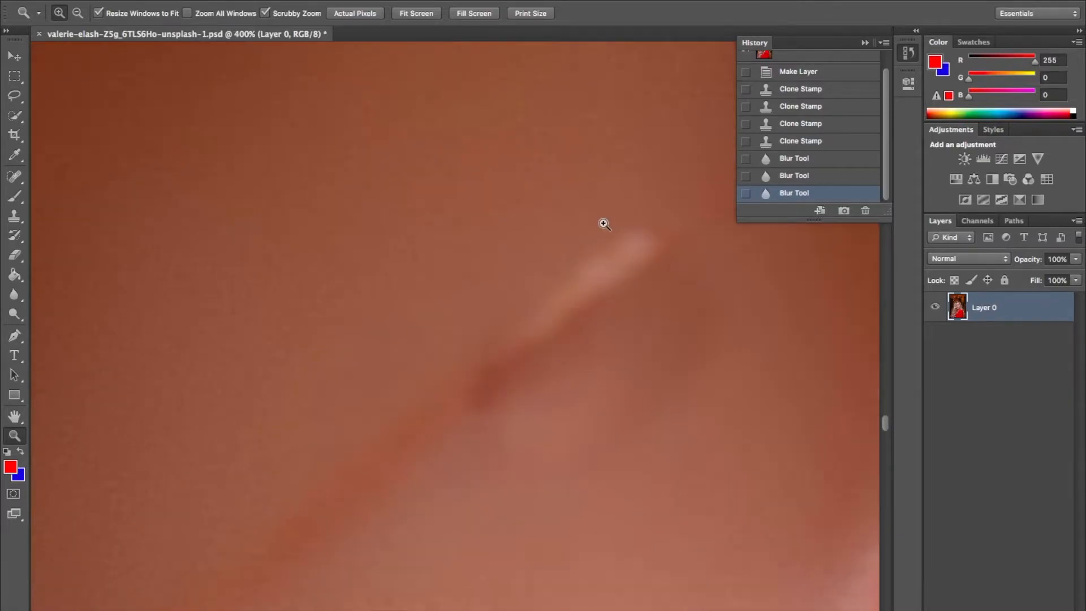
scroll(613, 281, down, 3)
scroll(613, 281, right, 4)
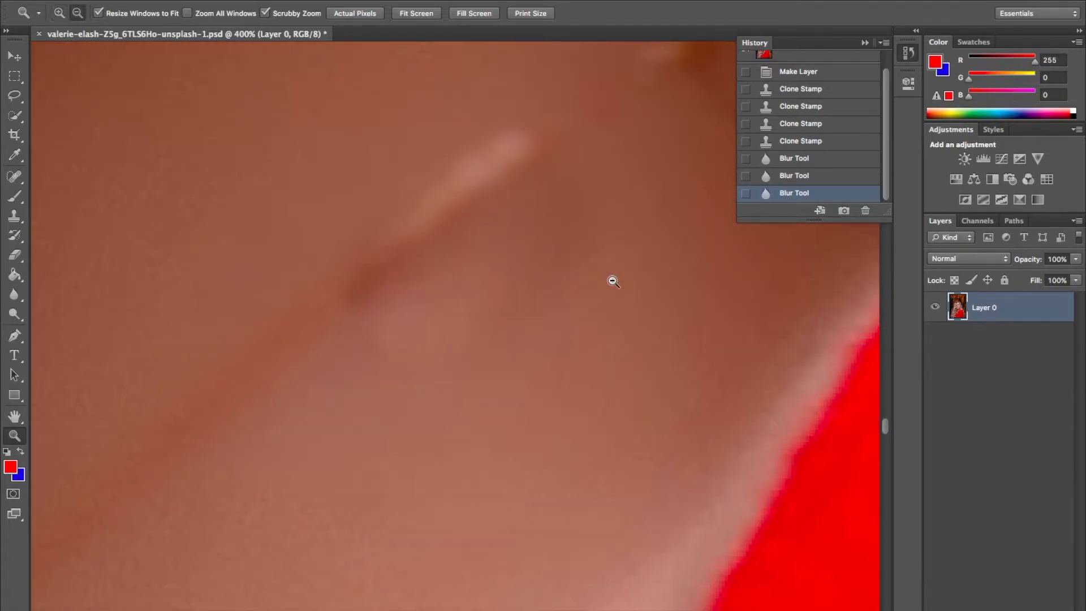
alt+click(577, 276)
alt+click(575, 274)
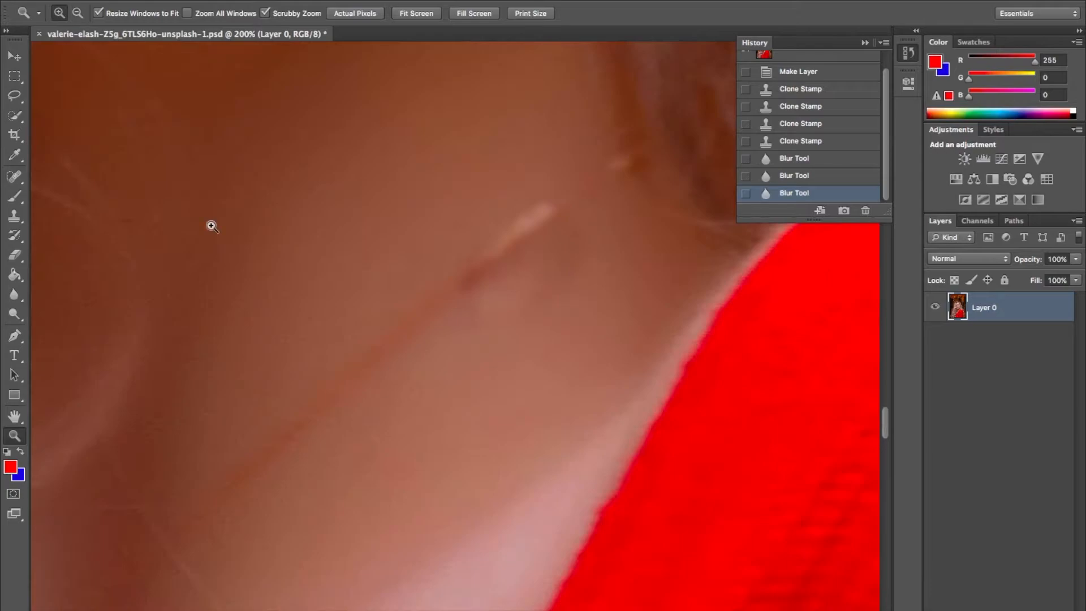
- Set the Clone Stamp brush to 50 px and clone nearby skin over the dark mark below the bright streak on the neck
click(14, 214)
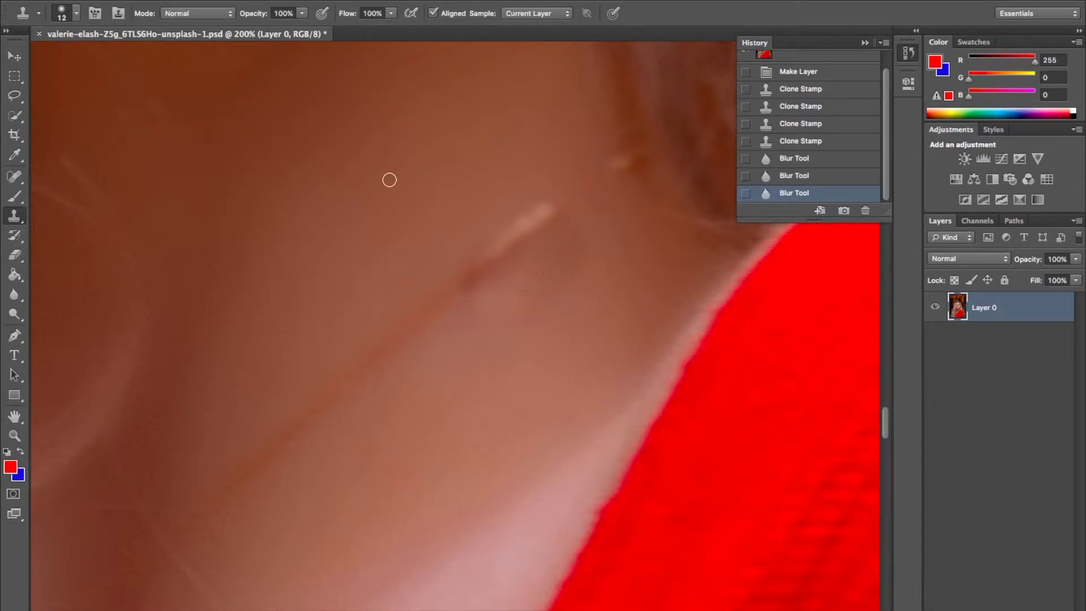
click(77, 16)
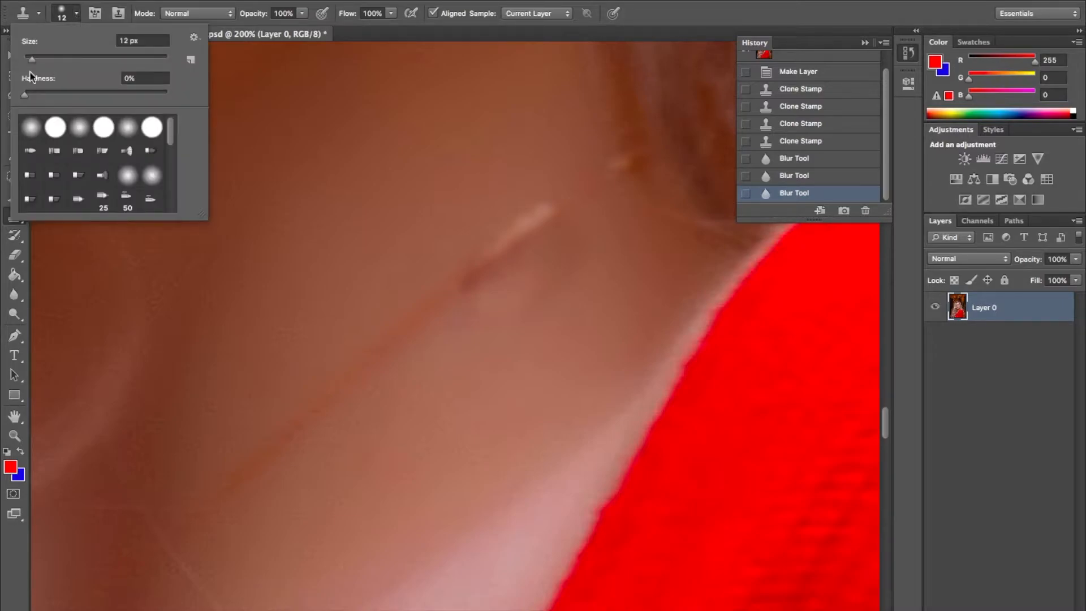
drag(33, 60, 60, 59)
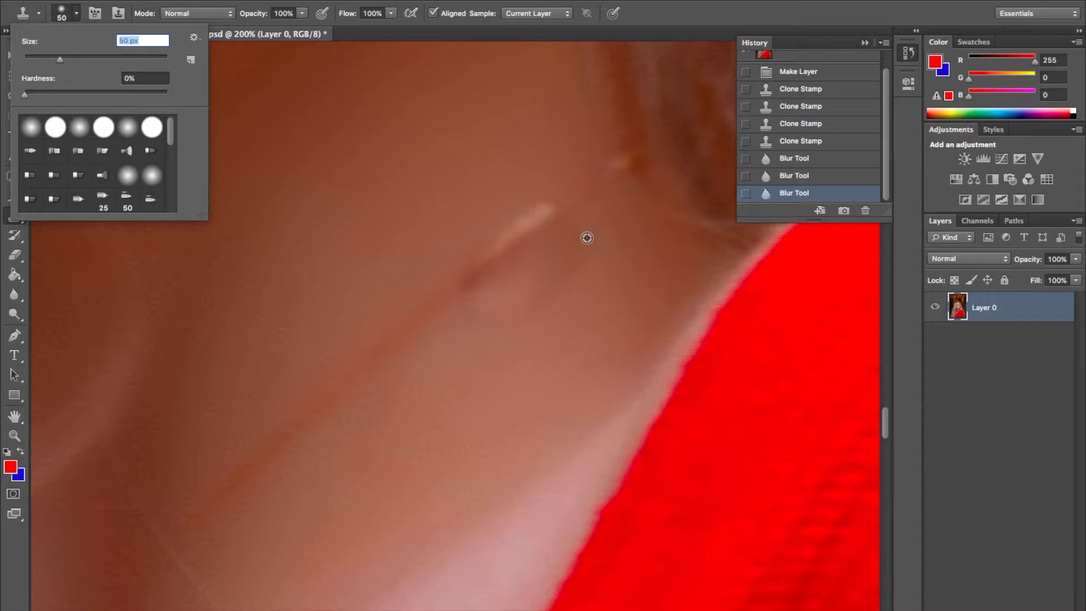
alt+click(603, 224)
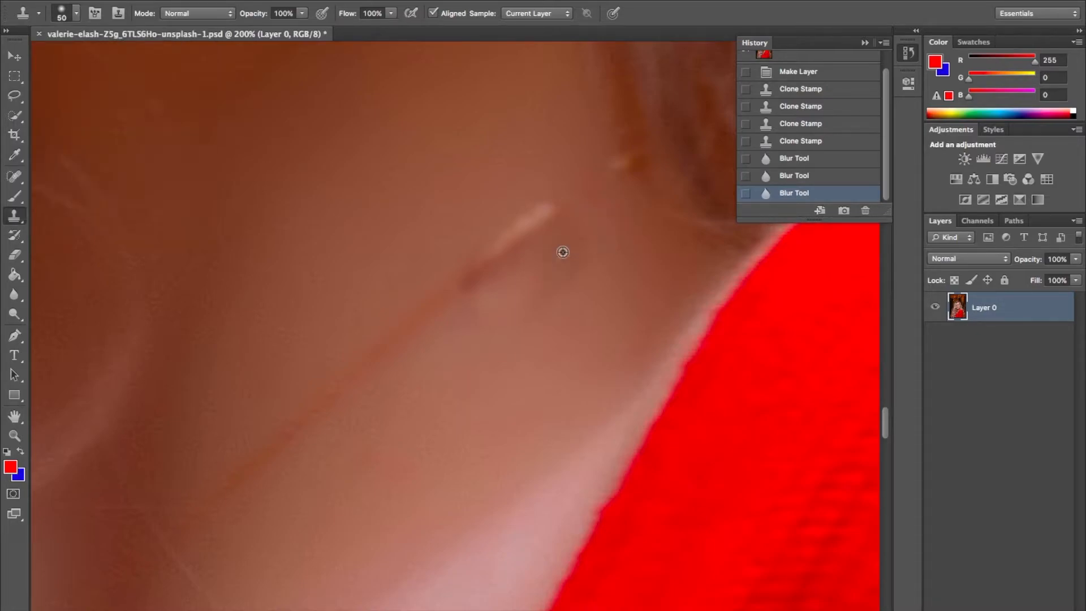
mouse_move(562, 252)
mouse_down()
mouse_move(502, 299)
mouse_move(565, 258)
mouse_move(601, 318)
mouse_move(587, 298)
mouse_move(591, 265)
mouse_move(542, 297)
mouse_move(493, 294)
mouse_up()
click(499, 290)
drag(589, 364, 560, 360)
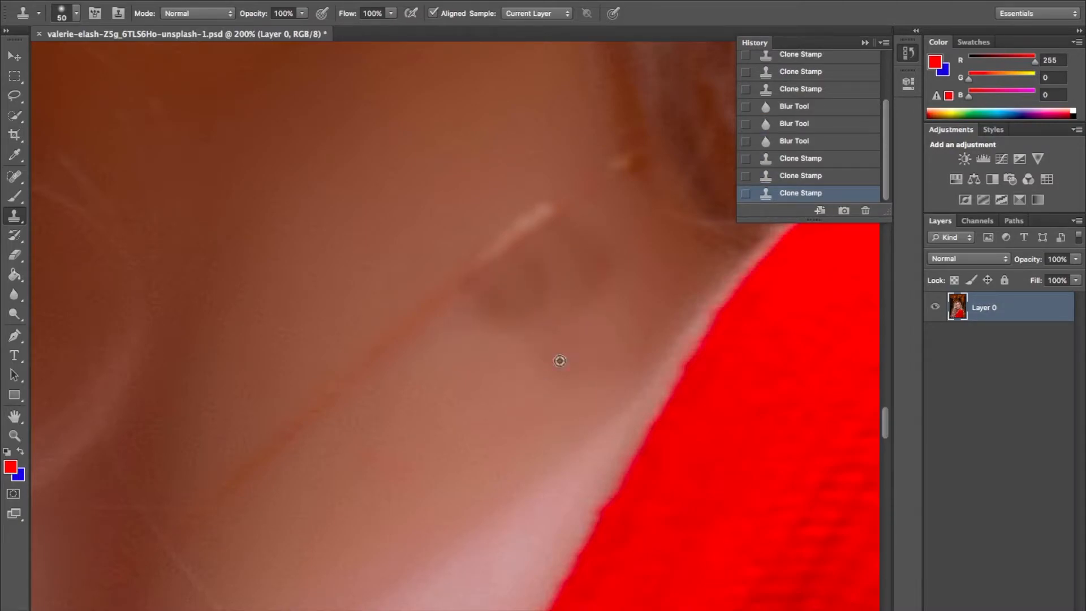
- Sample lighter skin around the retouched patch with the Clone Stamp and cover the shadow below the bright streak
alt+click(487, 358)
mouse_move(538, 317)
mouse_down()
mouse_move(587, 300)
mouse_move(607, 277)
mouse_up()
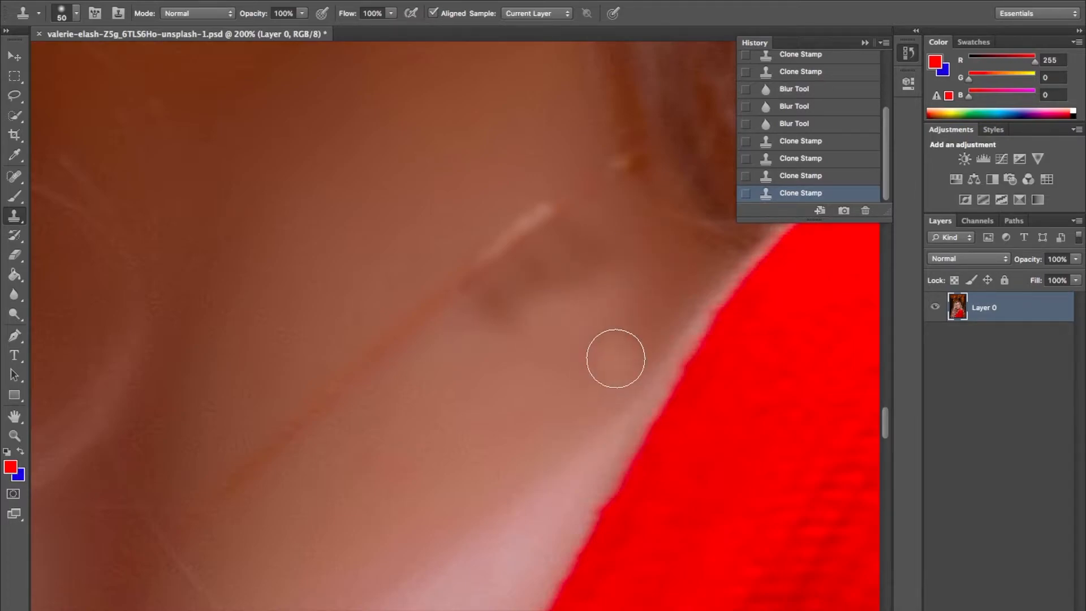
alt+click(617, 353)
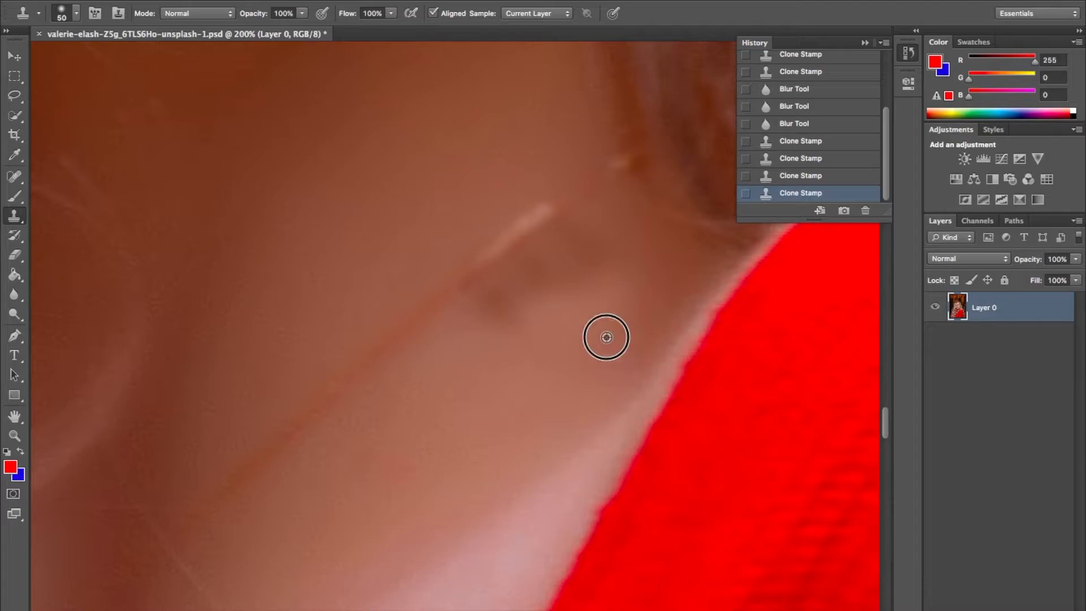
mouse_move(579, 280)
mouse_down()
mouse_move(538, 285)
mouse_move(574, 255)
mouse_move(522, 272)
mouse_move(480, 315)
mouse_move(511, 306)
mouse_move(479, 346)
mouse_move(495, 371)
mouse_move(517, 357)
mouse_move(504, 371)
mouse_move(588, 269)
mouse_move(574, 322)
mouse_up()
drag(640, 431, 645, 426)
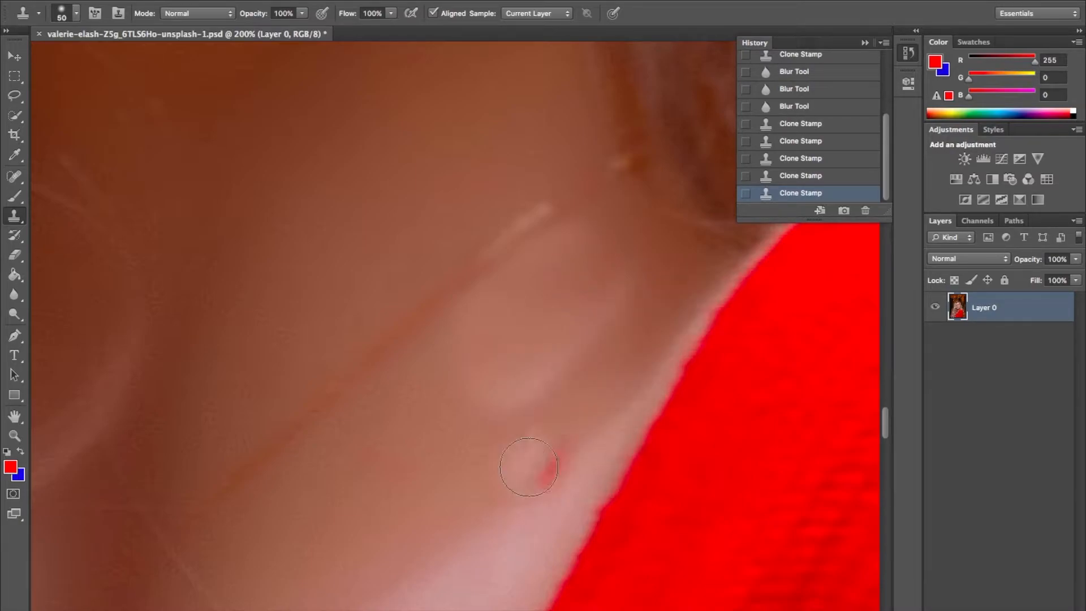
- Sample smooth skin lower on the neck and clone it over the pale oval patch below the neck line
alt+click(410, 499)
alt+click(441, 441)
mouse_move(500, 393)
mouse_down()
mouse_move(454, 340)
mouse_move(494, 384)
mouse_move(540, 386)
mouse_move(516, 359)
mouse_move(470, 354)
mouse_move(488, 305)
mouse_up()
mouse_move(533, 333)
mouse_down()
mouse_move(528, 314)
mouse_move(557, 327)
mouse_up()
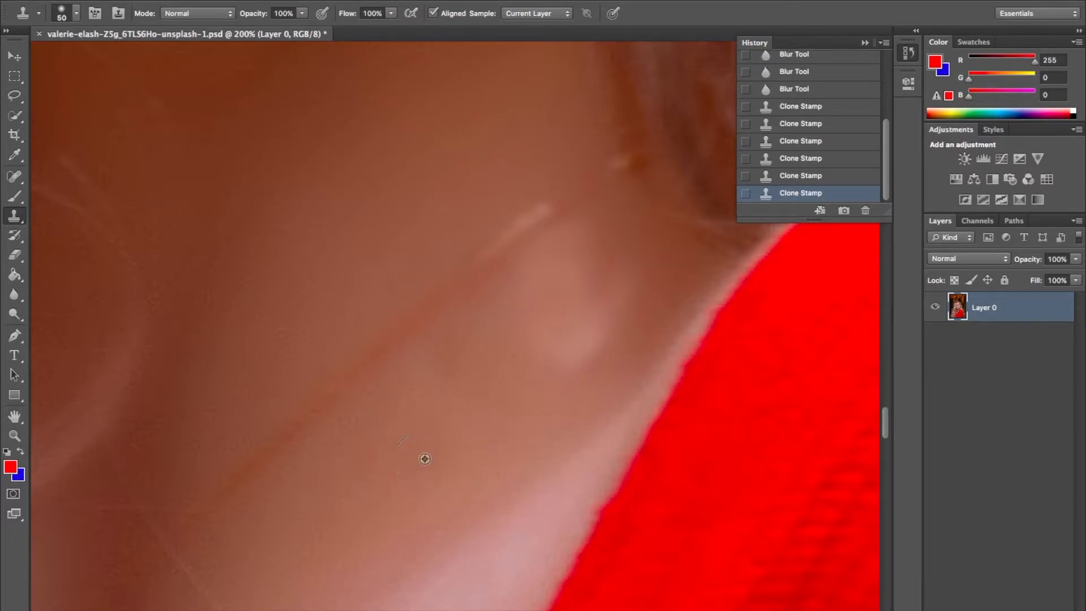
- Try to even out the pale patch with Clone Stamp strokes from a new sample, and revert the last stroke
alt+click(407, 466)
mouse_move(598, 323)
mouse_down()
mouse_move(629, 278)
mouse_move(615, 277)
mouse_move(571, 340)
mouse_move(576, 351)
mouse_move(561, 274)
mouse_up()
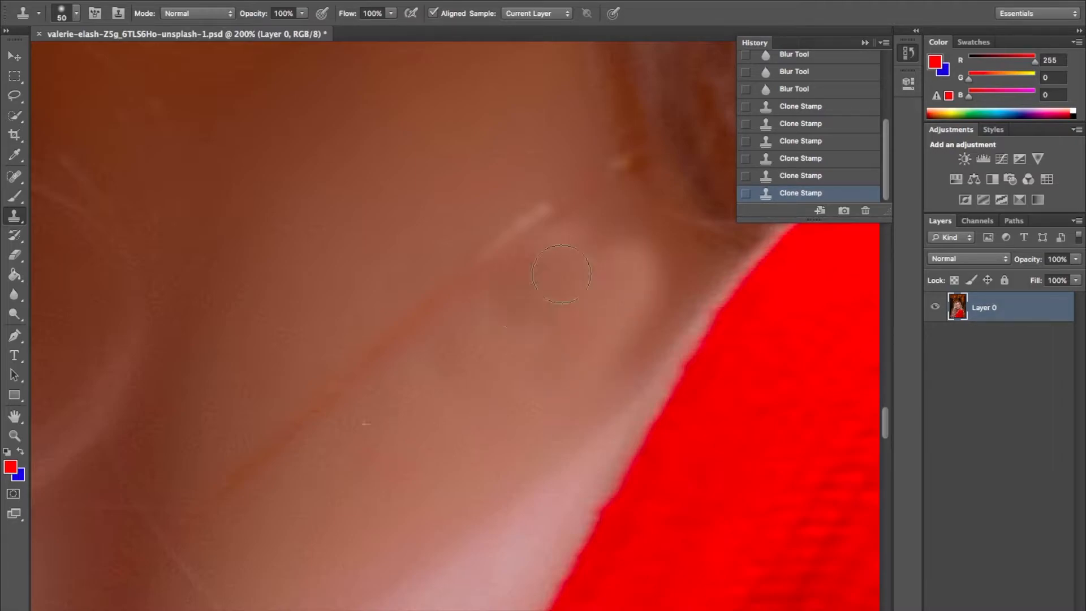
mouse_move(528, 319)
mouse_down()
mouse_move(560, 303)
mouse_move(589, 246)
mouse_move(584, 231)
mouse_move(563, 242)
mouse_move(647, 215)
mouse_move(665, 254)
mouse_move(691, 267)
mouse_up()
click(810, 176)
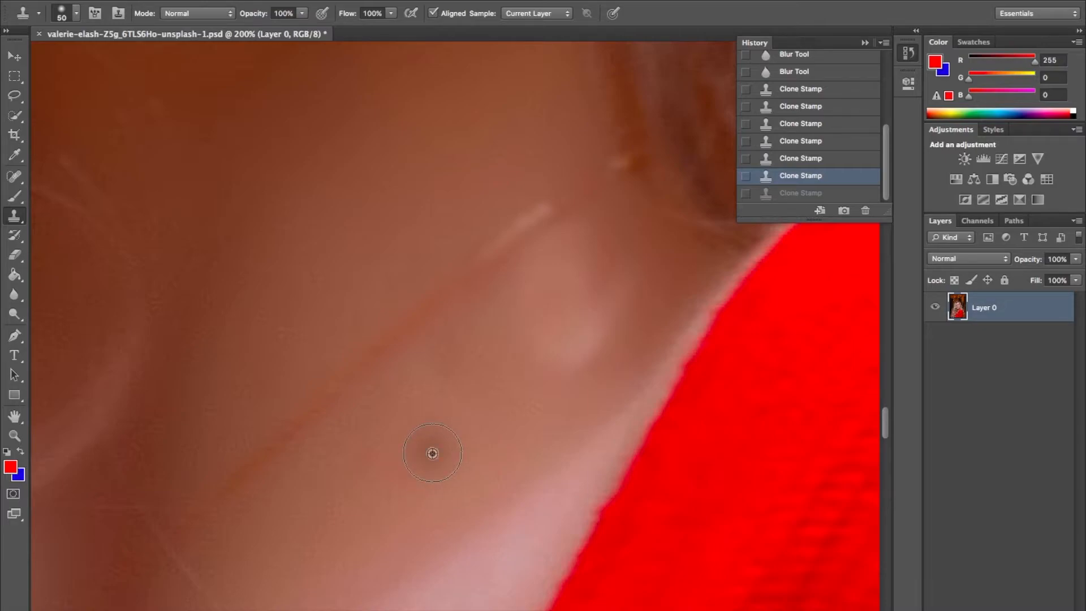
- Clone over the remaining pale patch, resampling skin from the lower neck to even out the tone near the sweater
drag(598, 314, 572, 333)
mouse_move(554, 287)
mouse_down()
mouse_move(533, 334)
mouse_move(556, 332)
mouse_up()
click(556, 333)
alt+click(399, 472)
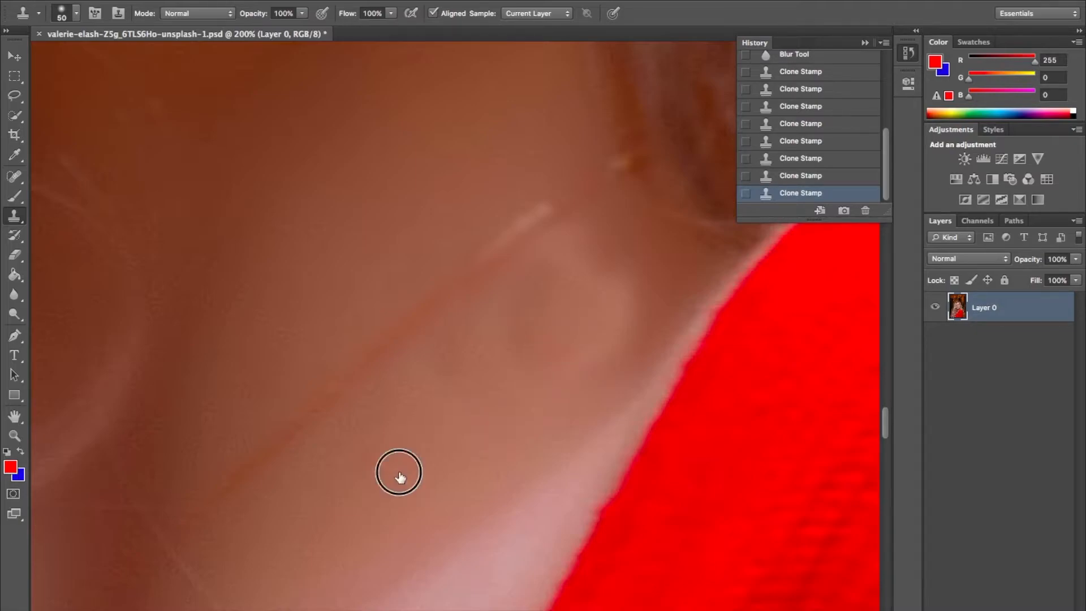
mouse_move(511, 389)
mouse_down()
mouse_move(636, 292)
mouse_move(603, 305)
mouse_up()
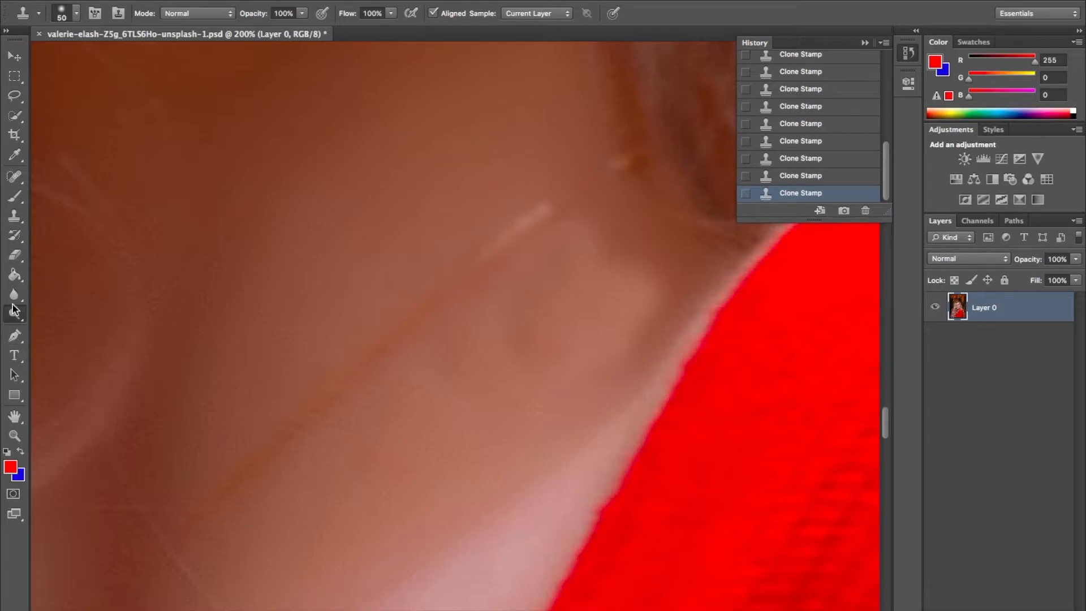
- Soften the cloned skin between the bright streak and the sweater edge with the Blur tool at 95 px and 50% strength
click(15, 314)
click(14, 297)
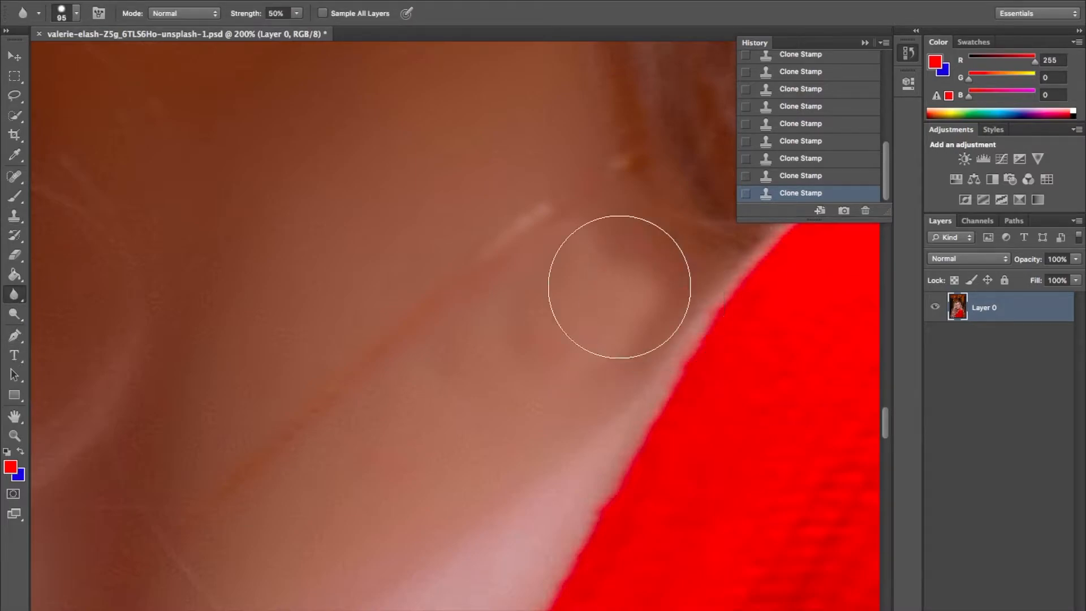
mouse_move(620, 287)
mouse_down()
mouse_move(581, 256)
mouse_move(632, 255)
mouse_move(604, 316)
mouse_move(558, 359)
mouse_move(580, 315)
mouse_move(630, 273)
mouse_move(587, 313)
mouse_move(641, 215)
mouse_move(528, 360)
mouse_move(621, 266)
mouse_move(609, 285)
mouse_move(644, 272)
mouse_move(610, 305)
mouse_move(659, 288)
mouse_move(653, 317)
mouse_move(683, 244)
mouse_move(707, 220)
mouse_move(588, 292)
mouse_move(596, 263)
mouse_move(553, 315)
mouse_up()
drag(669, 216, 575, 302)
click(606, 306)
click(606, 306)
click(606, 306)
click(607, 306)
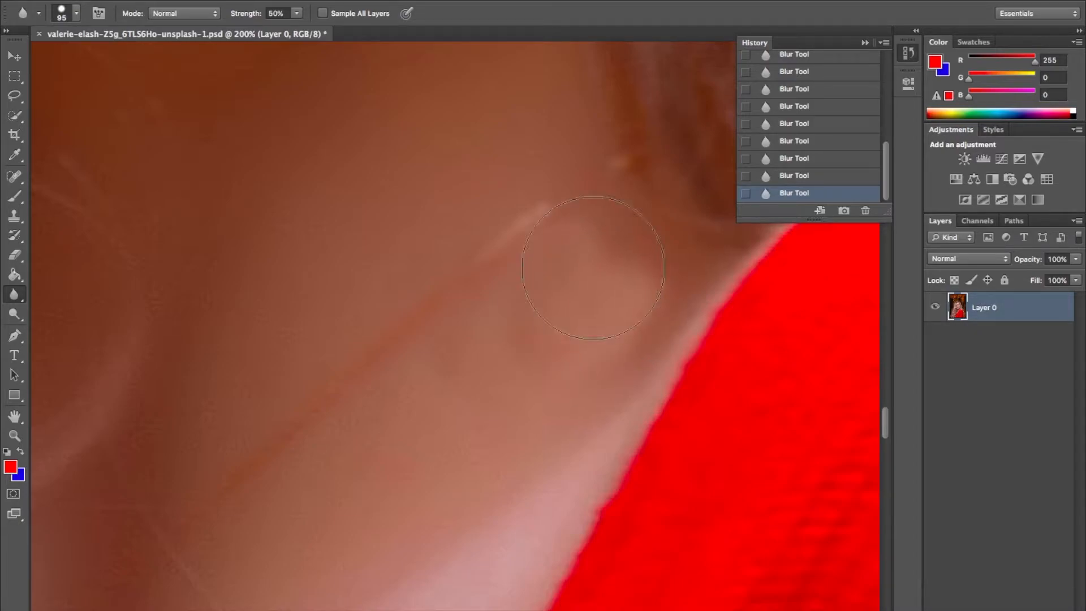
- Examine how the blurred neck patch blends into the portrait at 25% magnification
scroll(593, 267, up, 3)
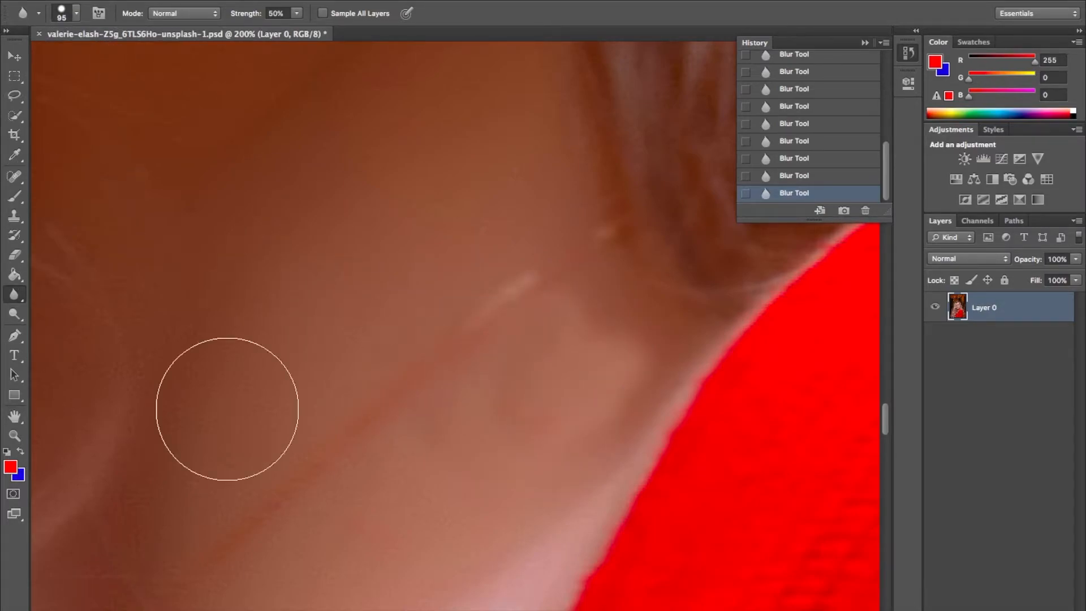
click(13, 436)
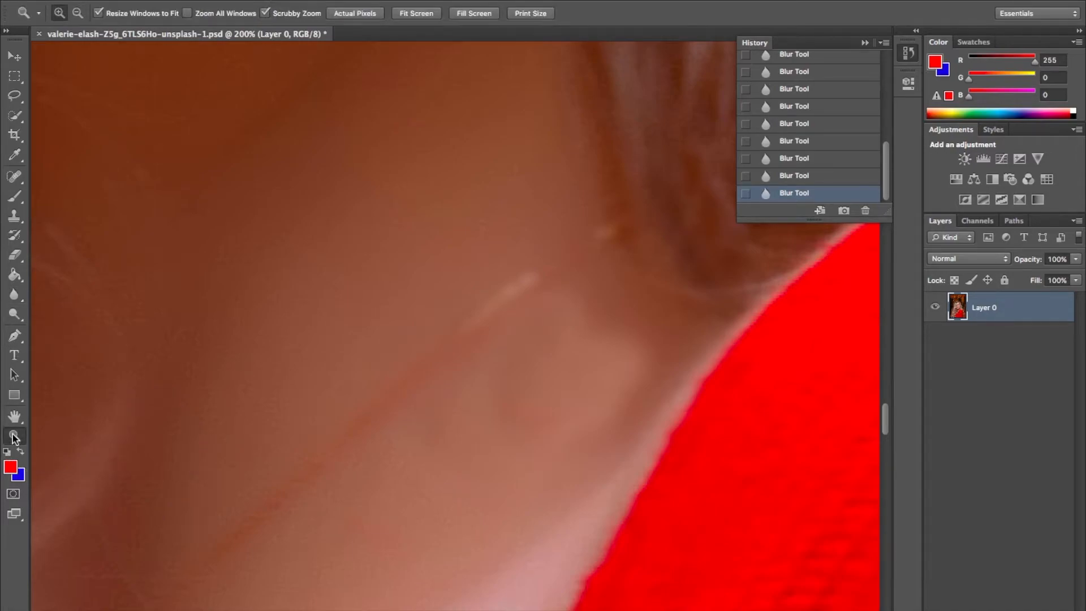
alt+click(413, 367)
alt+click(413, 368)
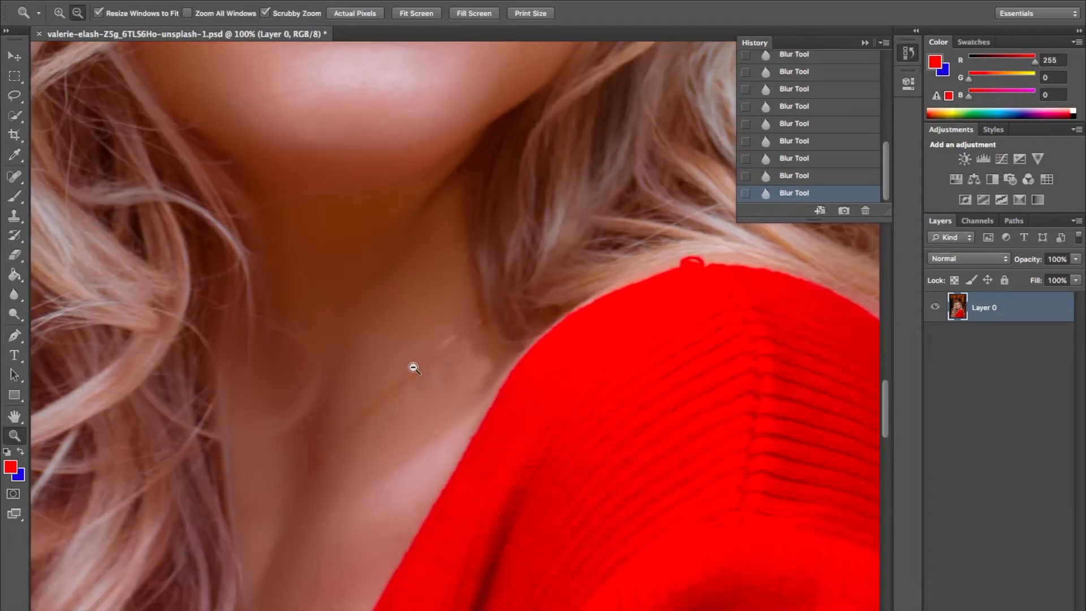
alt+click(413, 367)
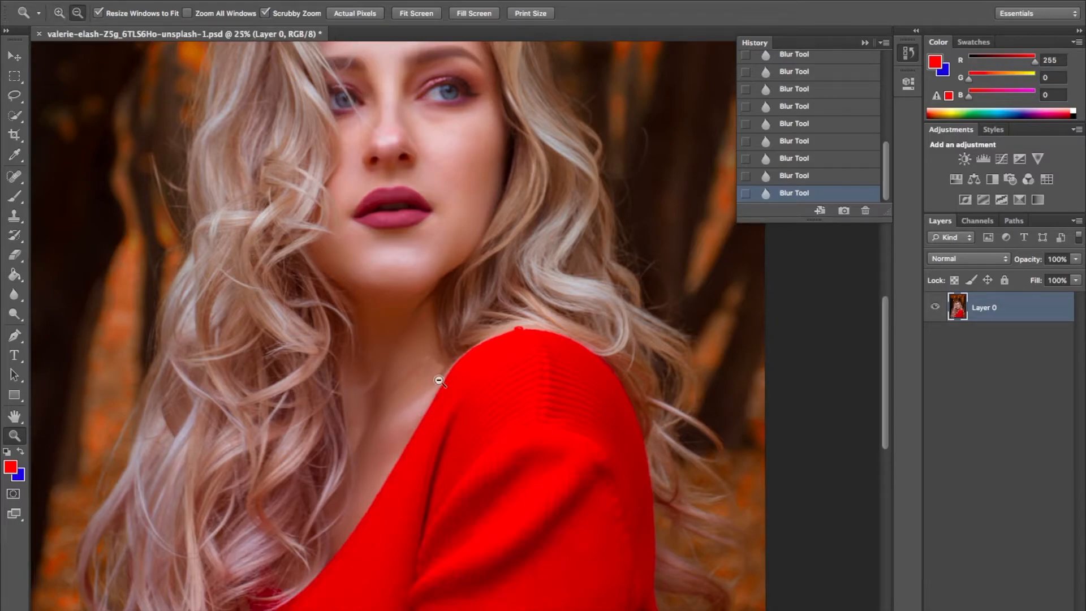
alt+click(419, 390)
click(419, 391)
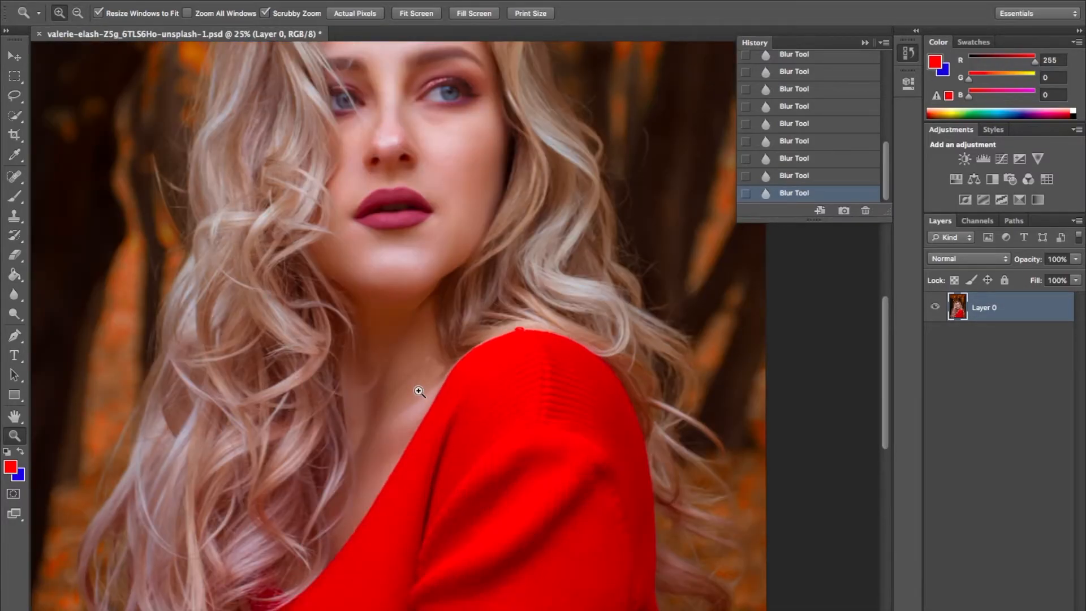
alt+click(419, 390)
click(419, 390)
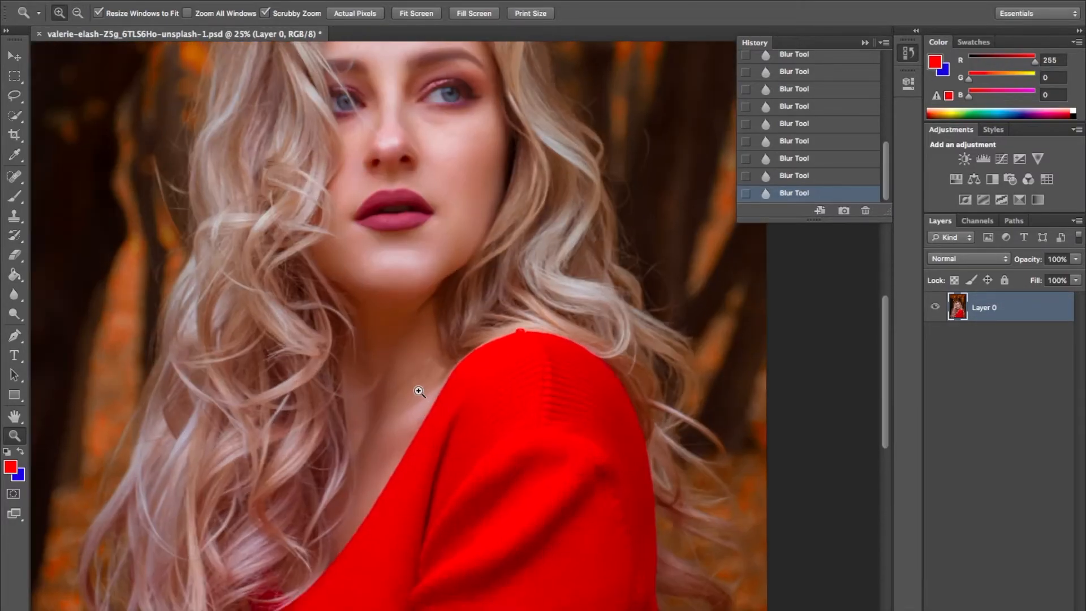
- Clone skin over the uneven neck patch at 300% magnification with the 50 px brush, and undo the last stroke
click(419, 390)
click(419, 390)
click(419, 390)
click(419, 390)
click(419, 390)
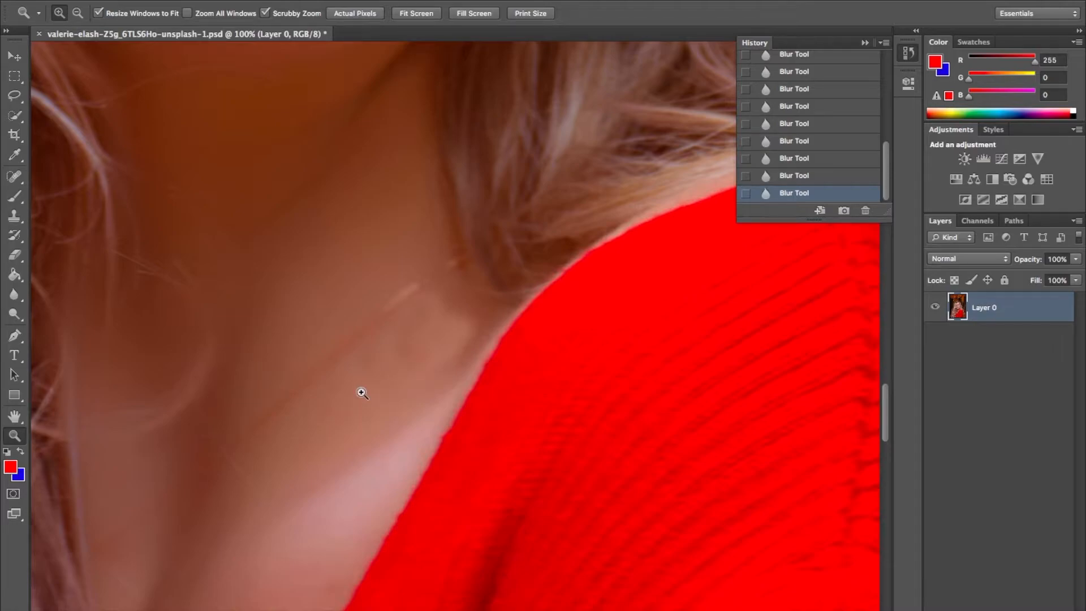
click(383, 381)
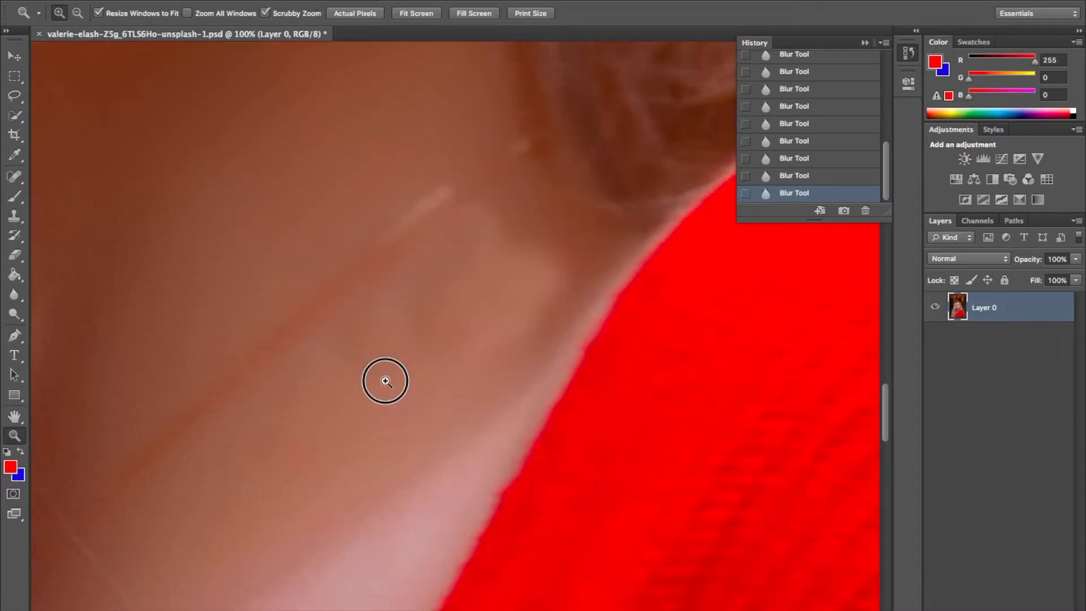
click(382, 380)
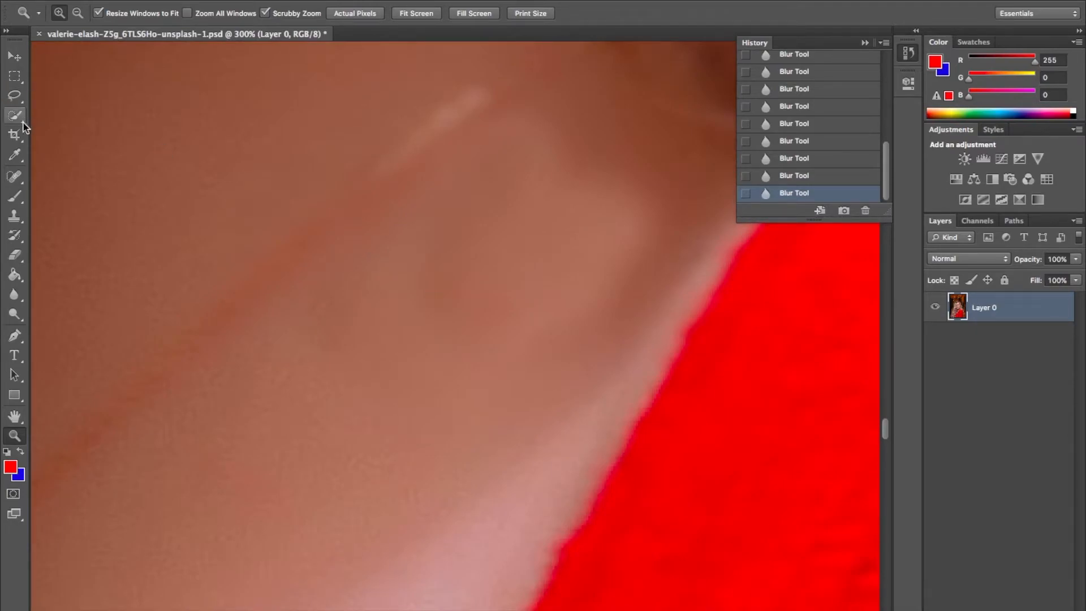
click(21, 218)
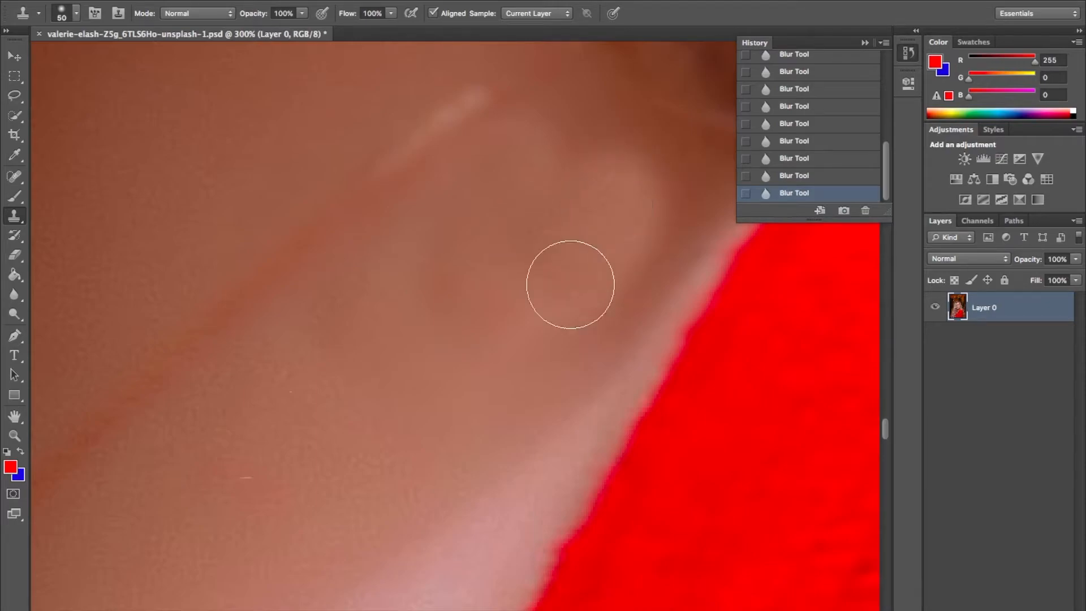
mouse_move(570, 285)
mouse_down()
mouse_move(536, 295)
mouse_move(542, 312)
mouse_move(481, 325)
mouse_move(460, 284)
mouse_move(410, 338)
mouse_move(543, 293)
mouse_move(457, 372)
mouse_move(443, 407)
mouse_move(499, 396)
mouse_move(445, 364)
mouse_move(354, 392)
mouse_move(452, 273)
mouse_move(404, 302)
mouse_move(472, 245)
mouse_up()
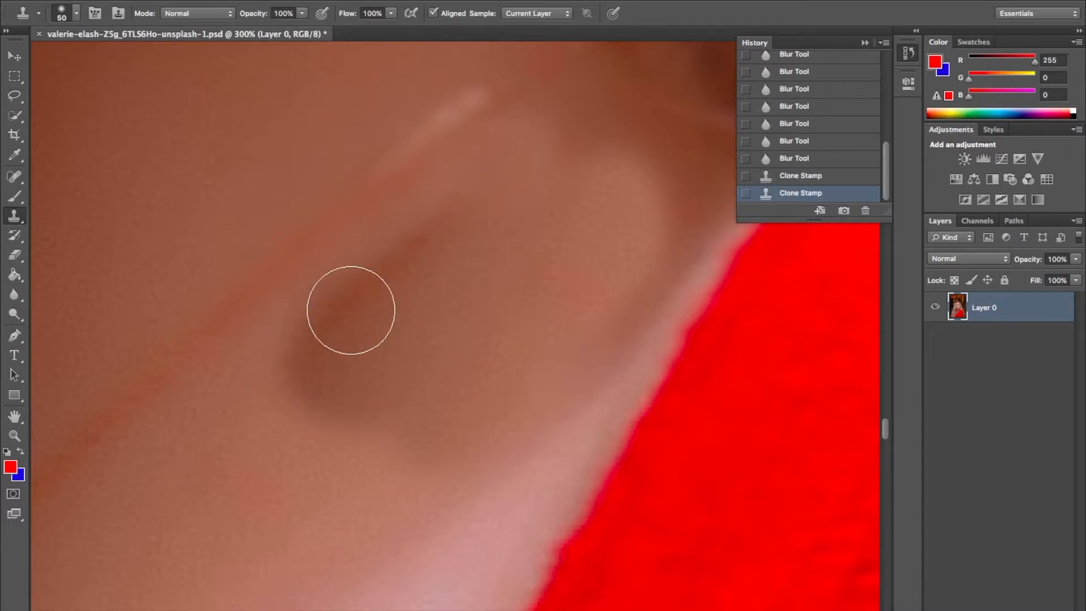
click(842, 176)
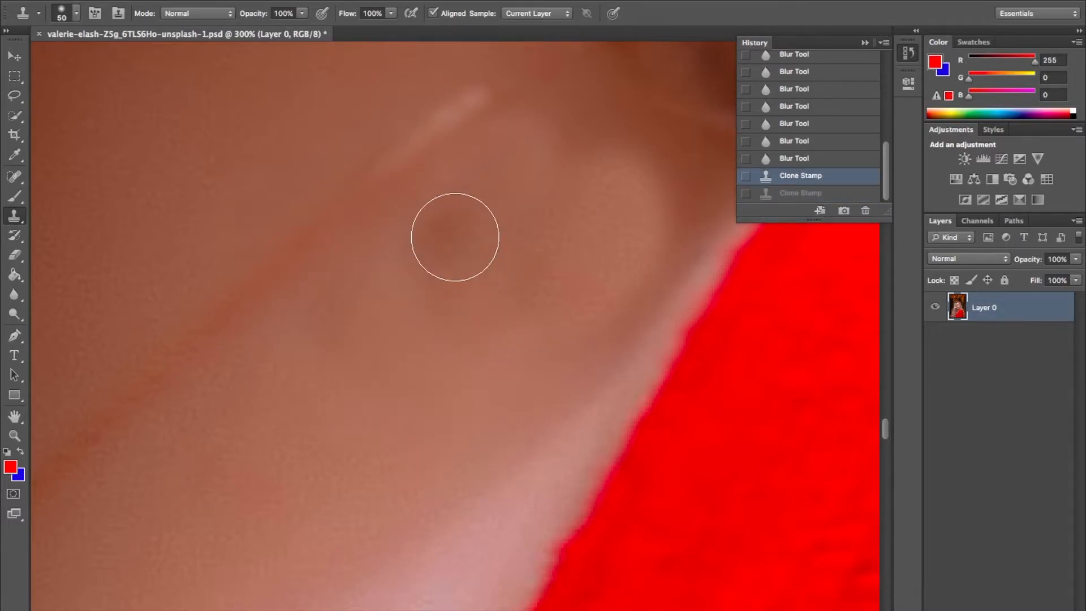
- Even out the upper edge of the neck patch and the skin beside the sweater with short Clone Stamp strokes
click(542, 144)
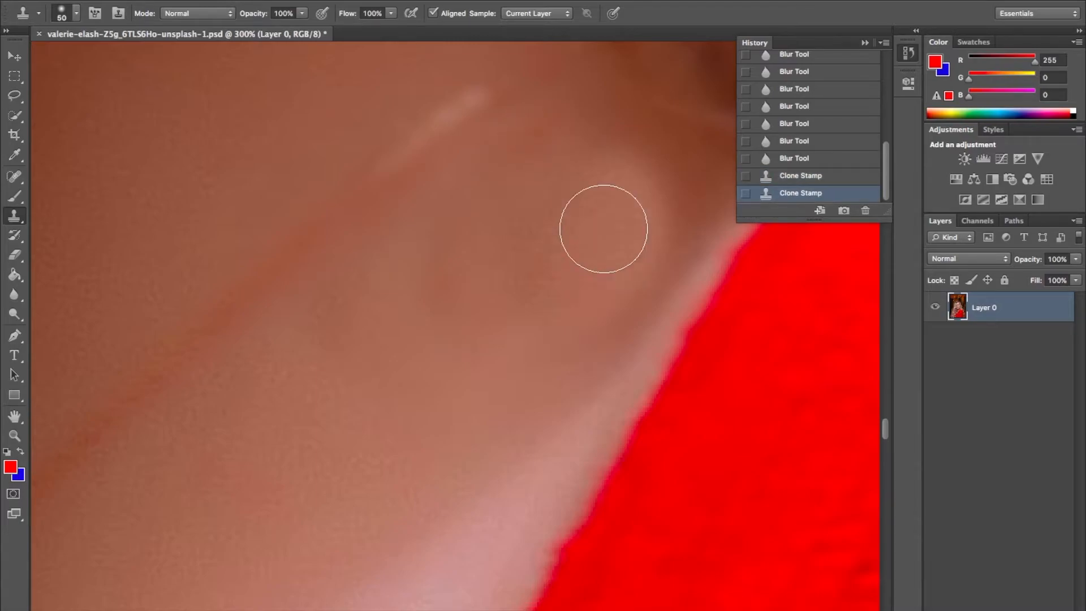
drag(542, 158, 533, 153)
click(514, 159)
click(594, 176)
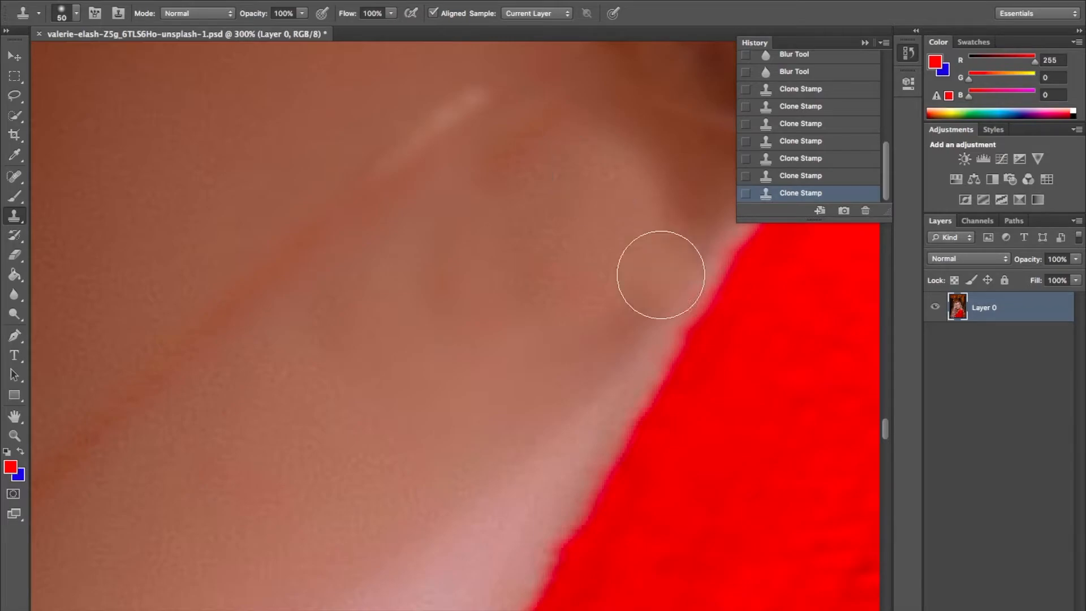
drag(695, 257, 669, 234)
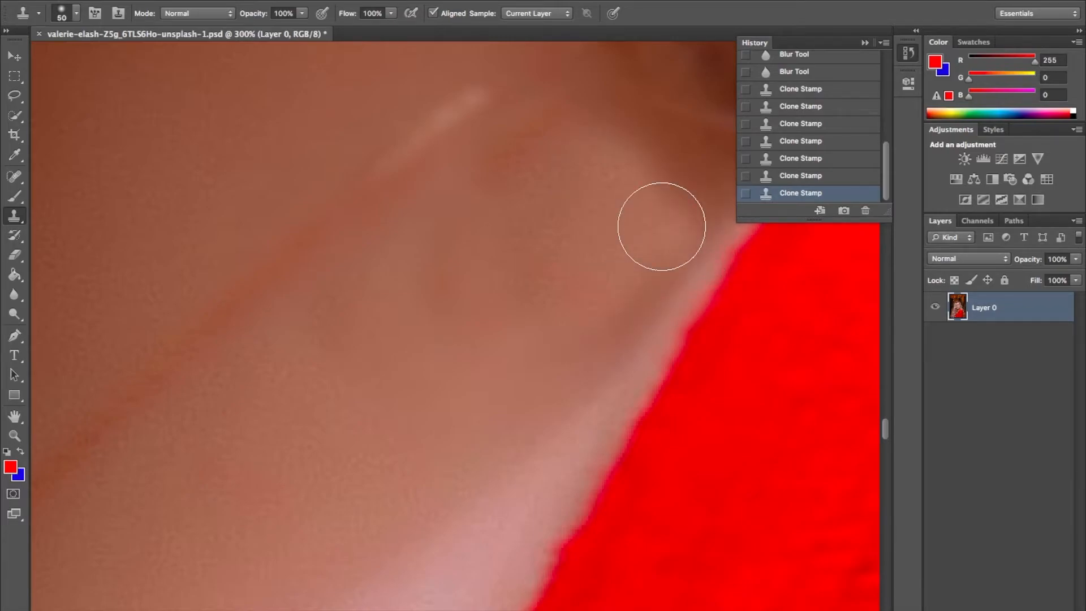
click(388, 510)
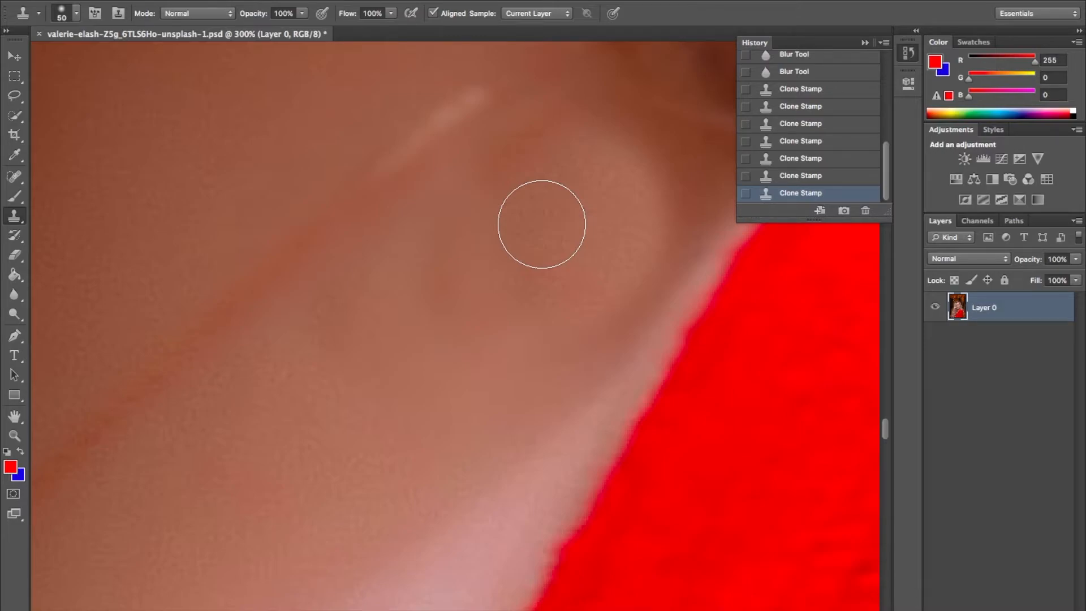
- Examine the finished neck retouch against the face and sweater at 33.3% magnification
click(13, 436)
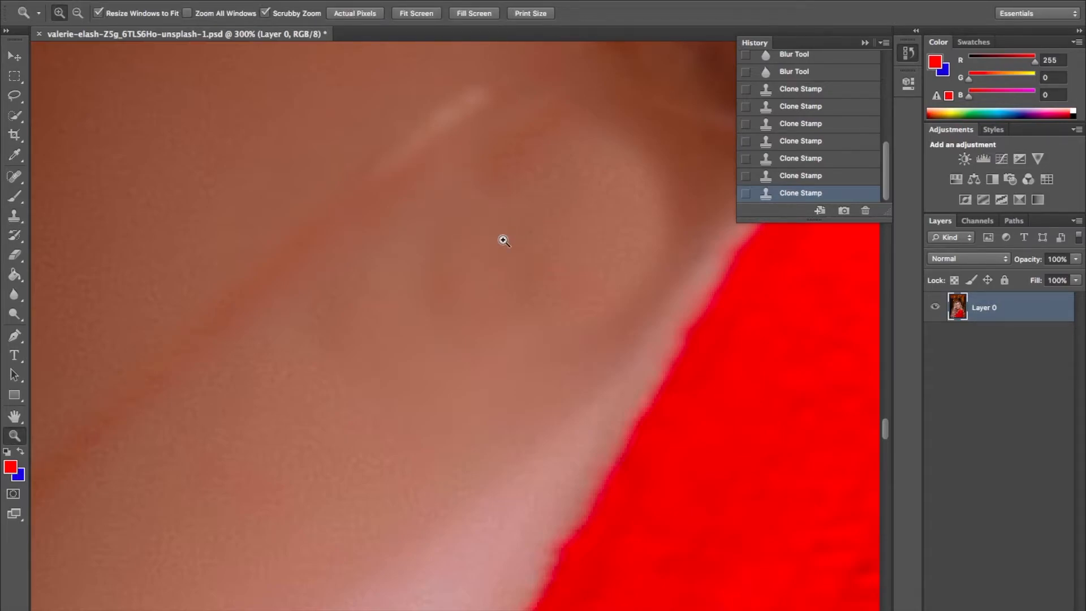
key(alt)
alt+click(503, 241)
alt+click(502, 237)
alt+click(502, 239)
alt+click(502, 238)
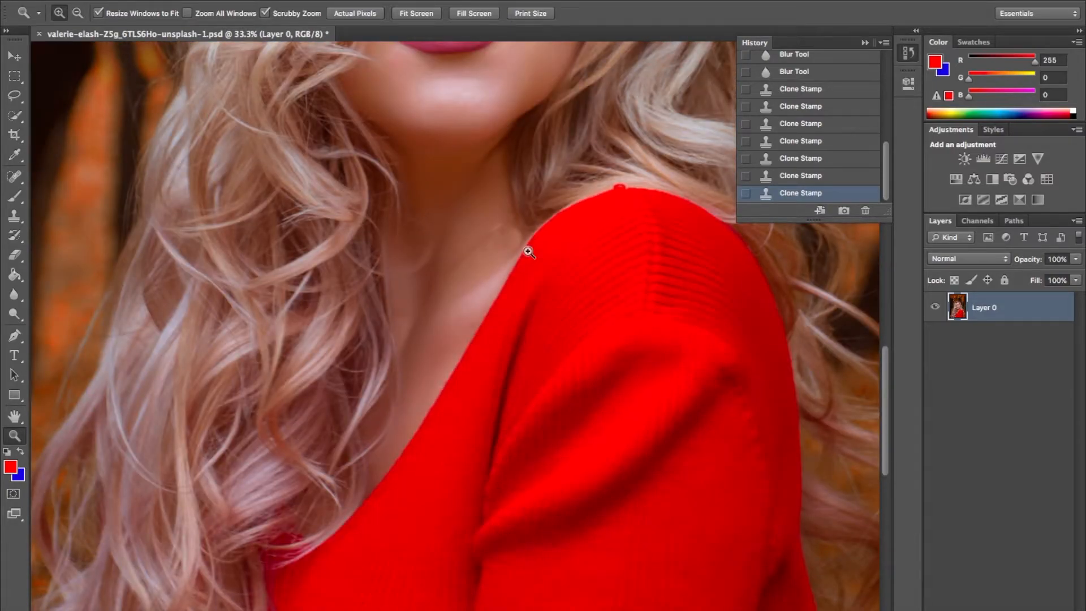
scroll(475, 104, up, 5)
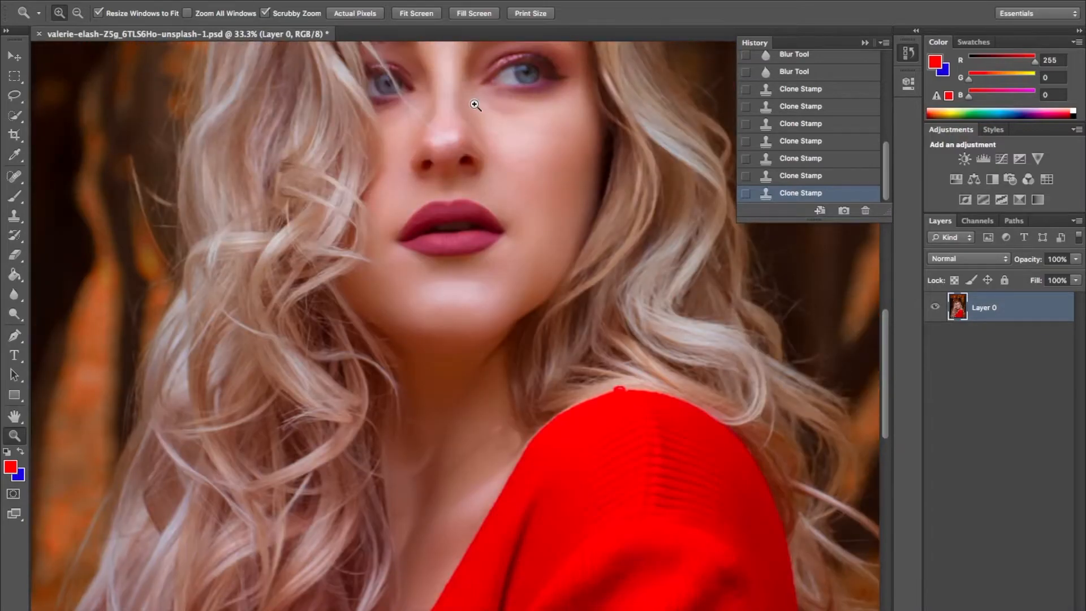
scroll(475, 105, up, 3)
scroll(475, 105, up, 1)
scroll(475, 103, down, 5)
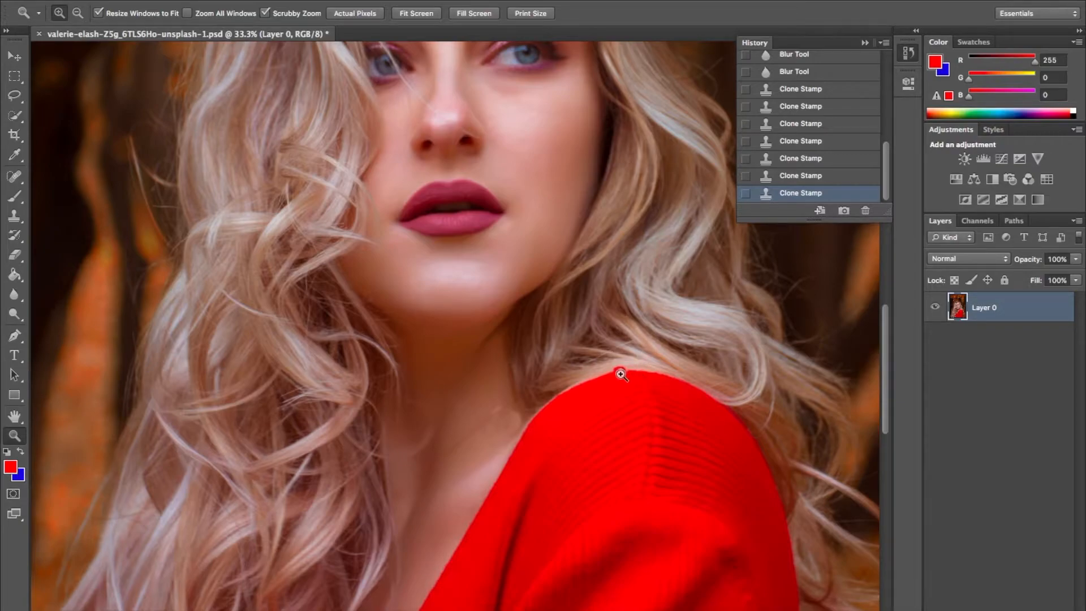
- Clone hair over one side of the red loop protruding from the sweater's shoulder edge, using the 50 px Clone Stamp at 200% magnification
click(620, 374)
click(621, 374)
click(621, 375)
click(621, 374)
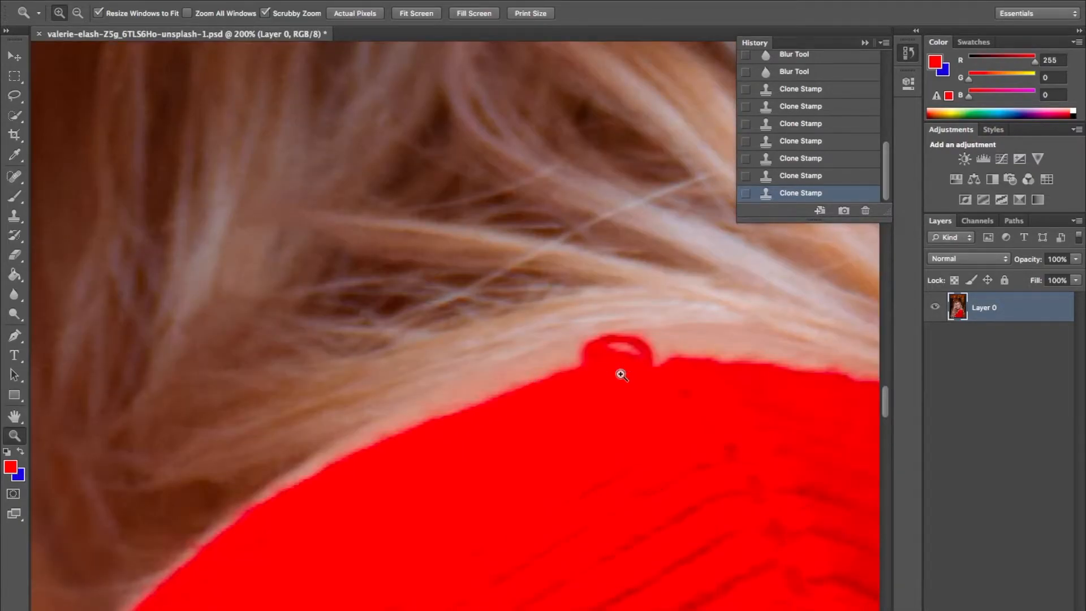
scroll(621, 374, right, 3)
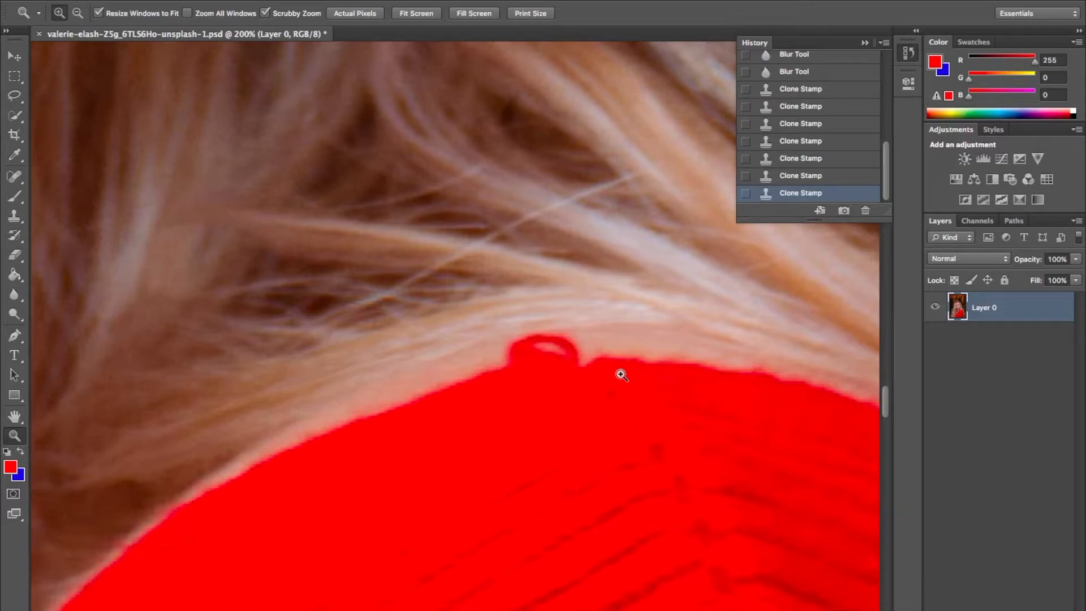
click(23, 217)
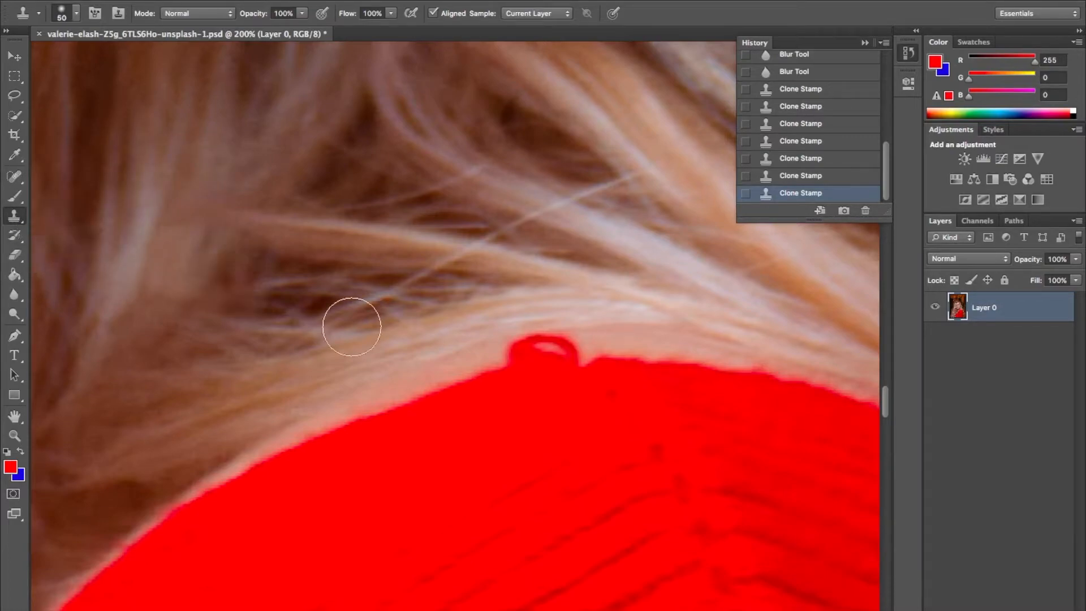
click(611, 339)
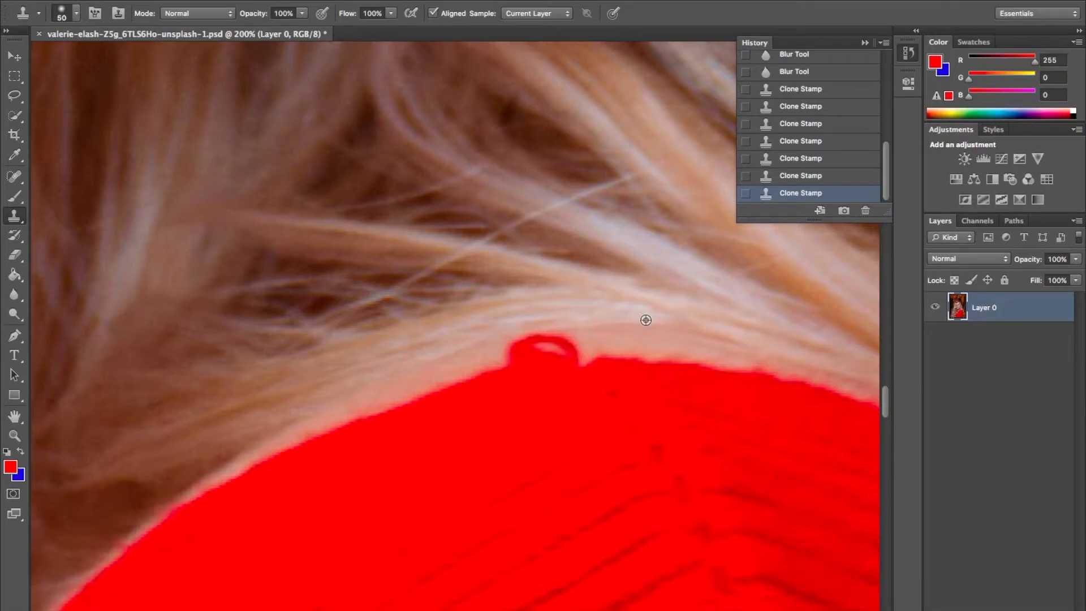
right_click(578, 337)
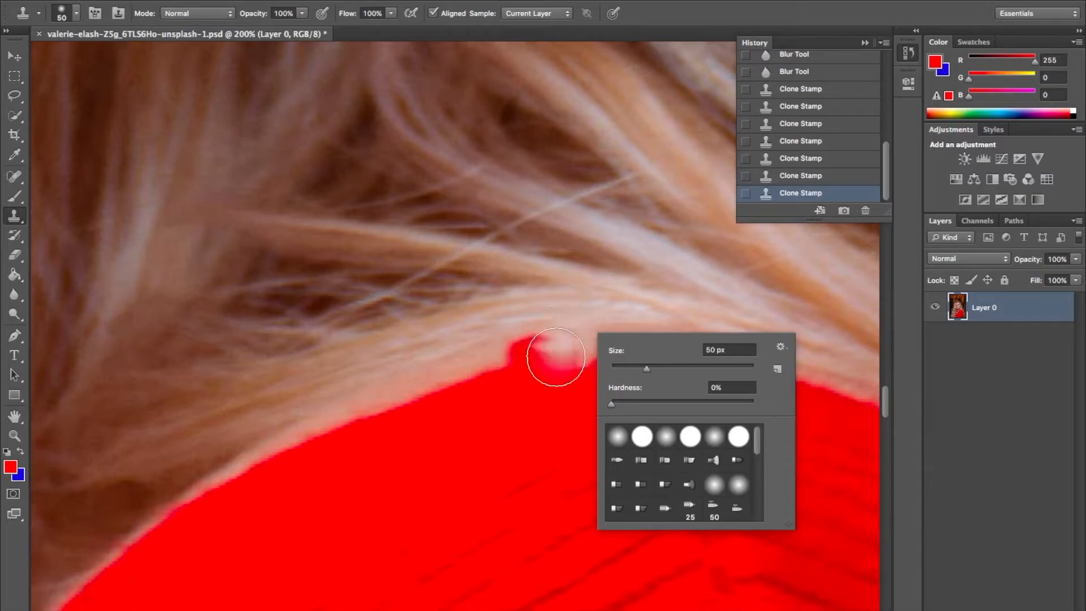
click(565, 338)
click(568, 341)
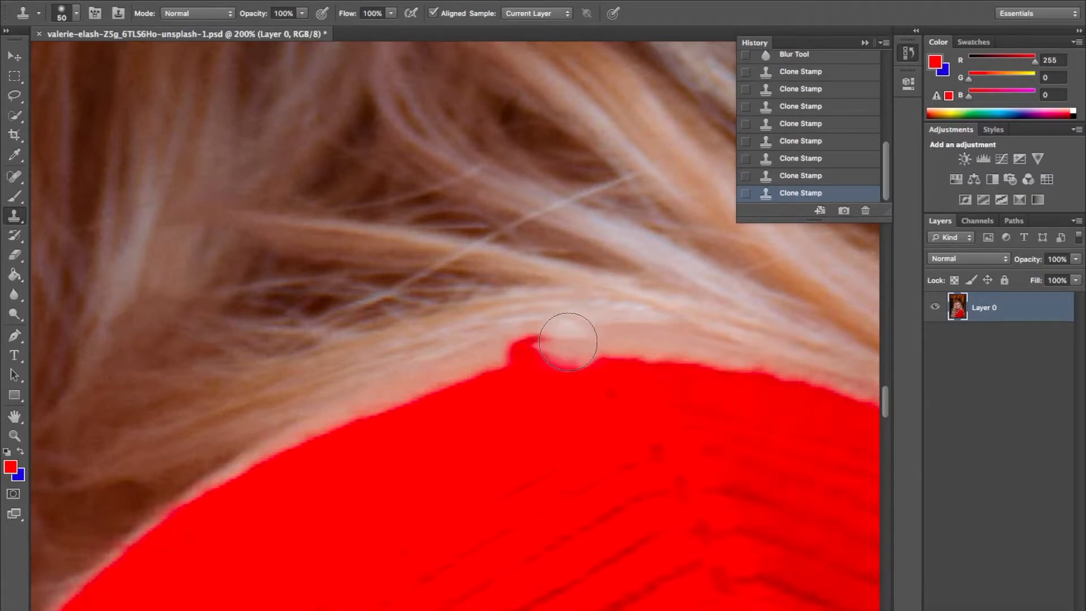
- Clone away the rest of the red loop and even out the boundary between the hair and the sweater's shoulder
mouse_move(592, 331)
mouse_down()
mouse_move(509, 345)
mouse_move(574, 334)
mouse_up()
mouse_move(509, 365)
mouse_down()
mouse_move(481, 345)
mouse_move(490, 345)
mouse_move(446, 360)
mouse_move(522, 340)
mouse_up()
mouse_move(655, 368)
mouse_down()
mouse_move(622, 361)
mouse_move(607, 323)
mouse_move(598, 332)
mouse_move(672, 323)
mouse_move(666, 334)
mouse_move(501, 327)
mouse_move(602, 352)
mouse_up()
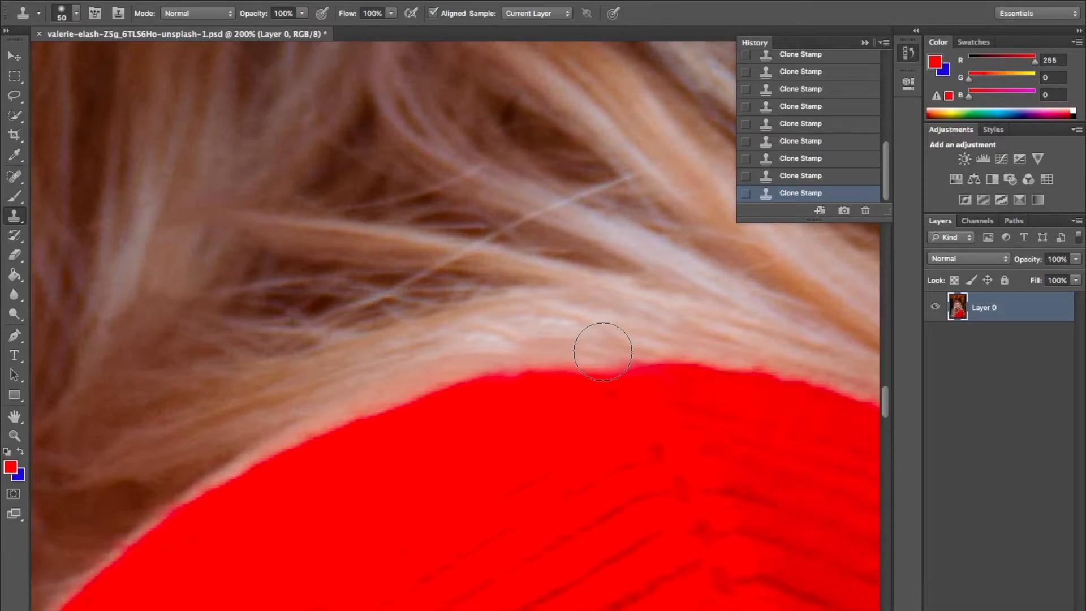
mouse_move(741, 312)
mouse_down()
mouse_move(634, 315)
mouse_move(724, 305)
mouse_up()
mouse_move(780, 329)
mouse_down()
mouse_move(744, 310)
mouse_move(669, 354)
mouse_move(623, 364)
mouse_up()
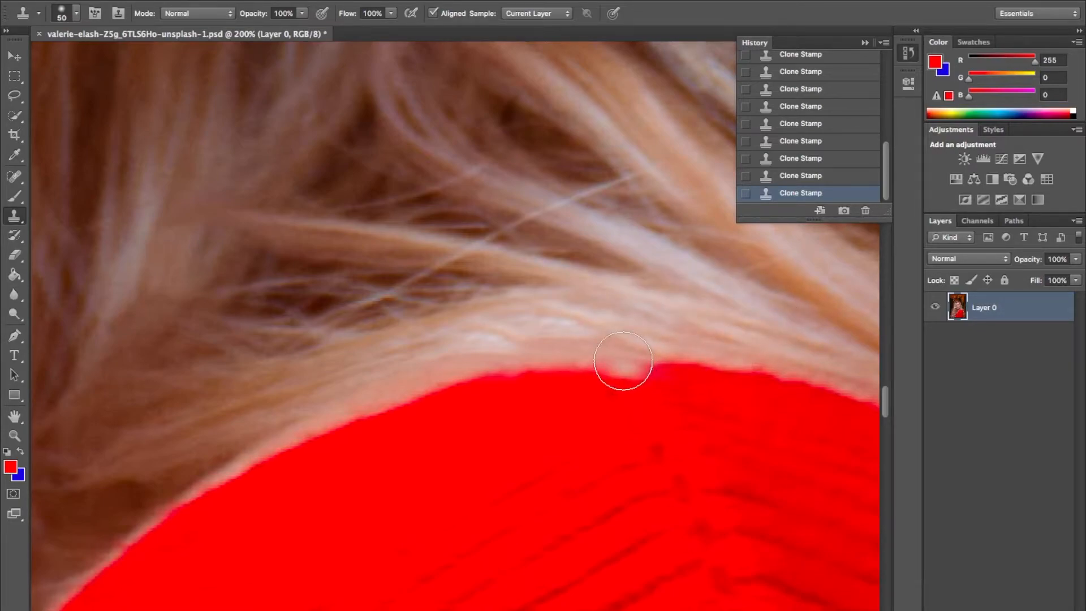
drag(743, 276, 742, 278)
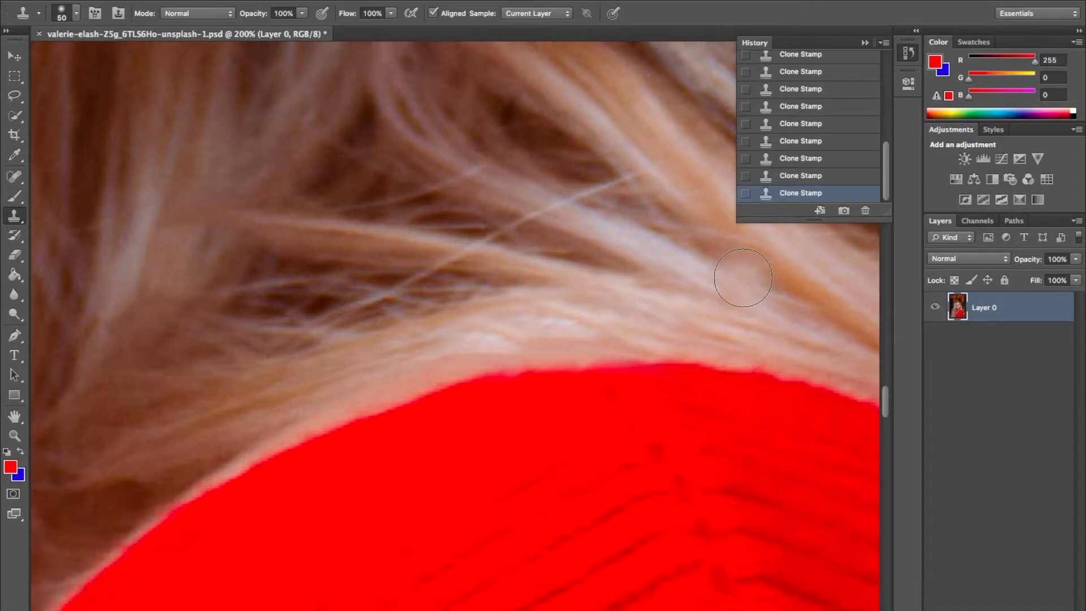
- Examine the cleaned shoulder edge, the whole portrait and the face at different magnifications
scroll(743, 277, down, 2)
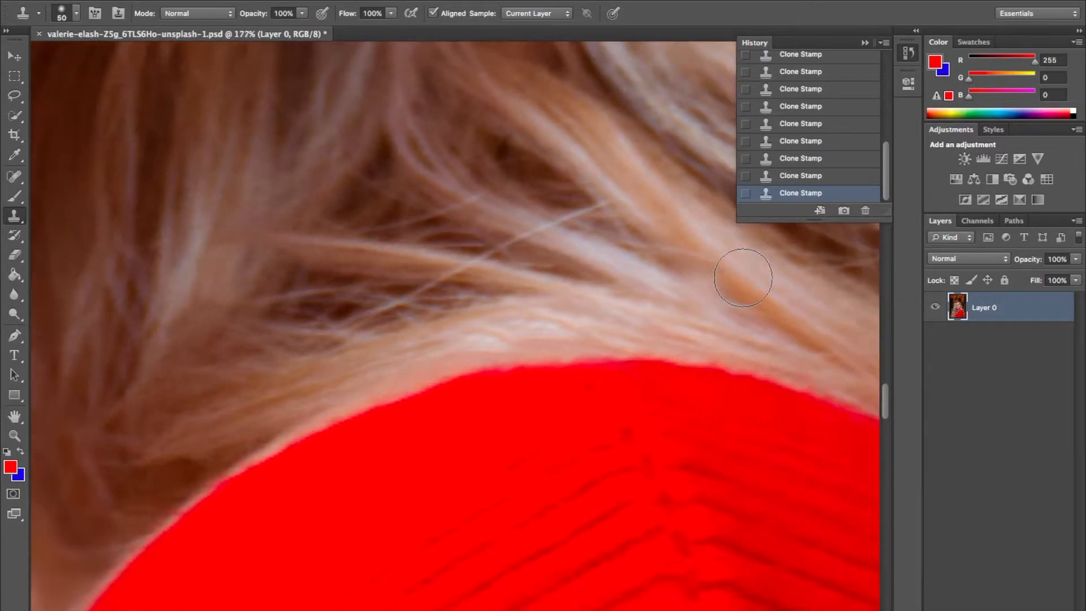
scroll(743, 278, down, 3)
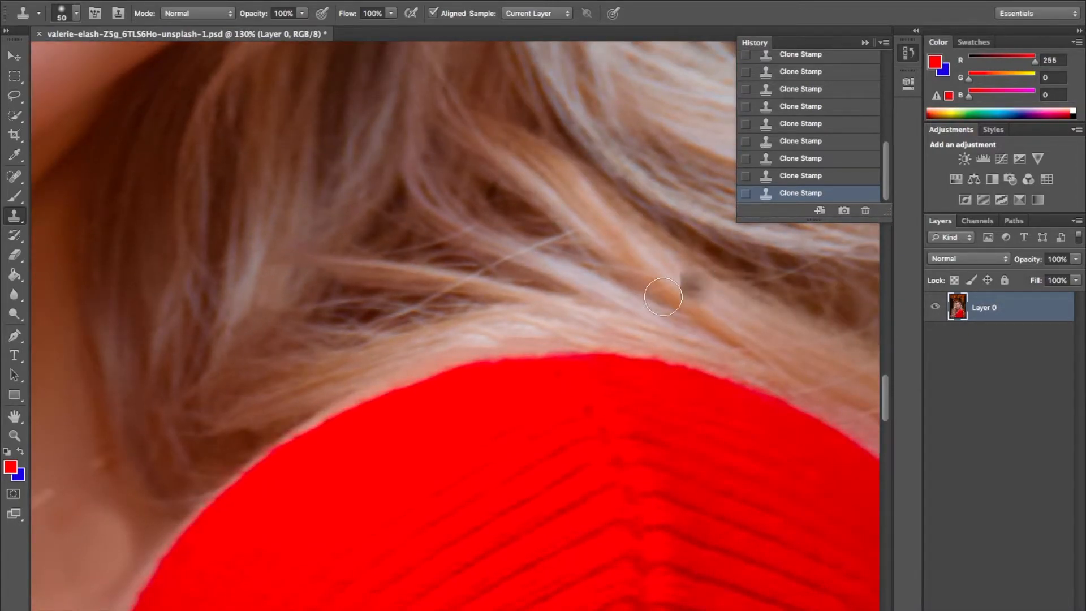
scroll(585, 315, down, 15)
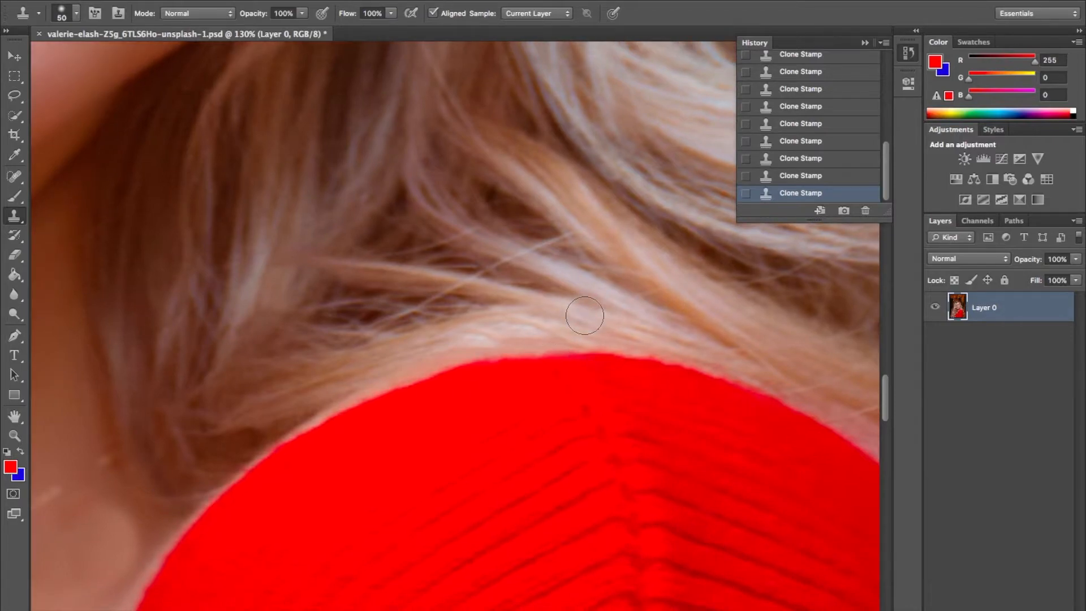
scroll(584, 315, down, 5)
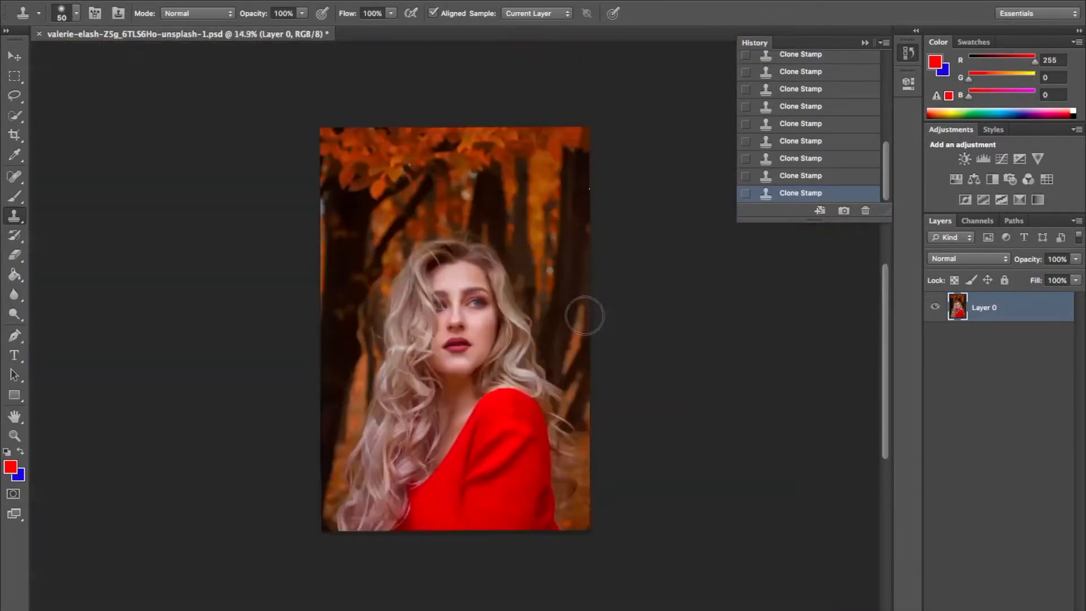
scroll(584, 315, up, 6)
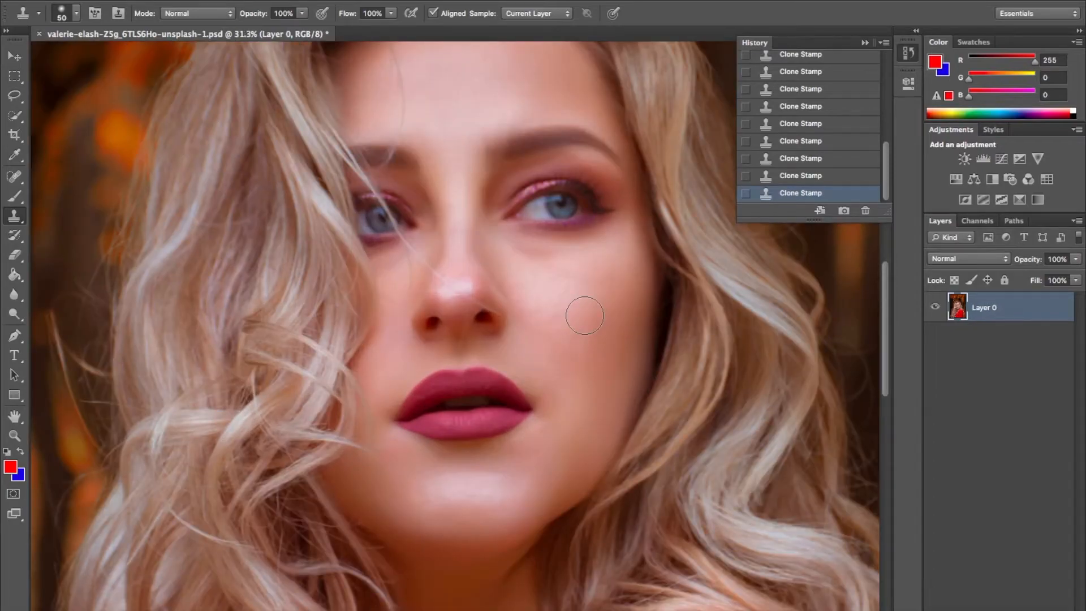
scroll(585, 315, up, 8)
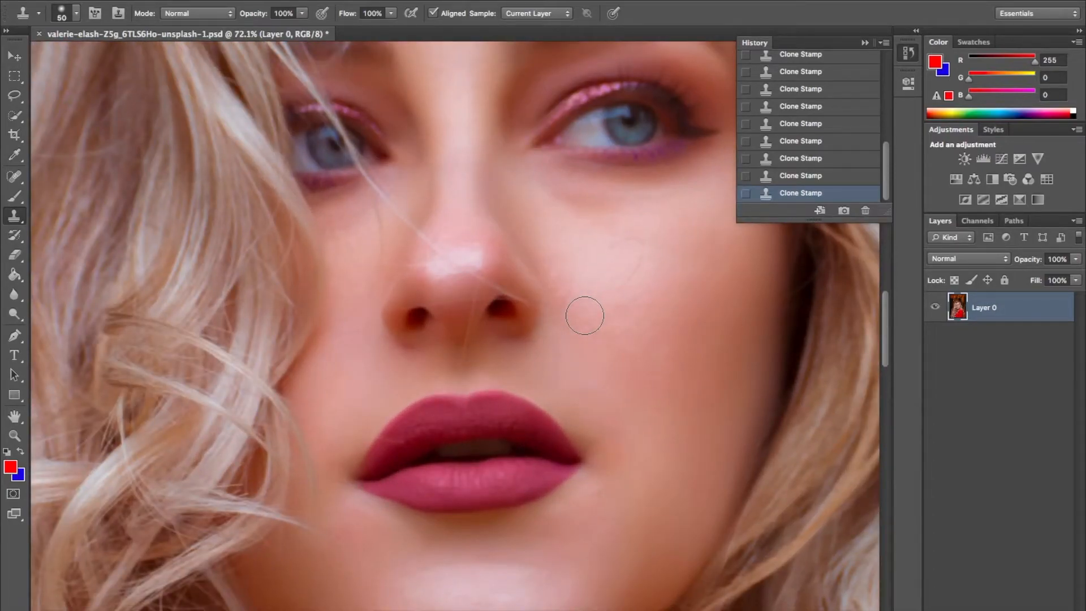
scroll(585, 315, down, 2)
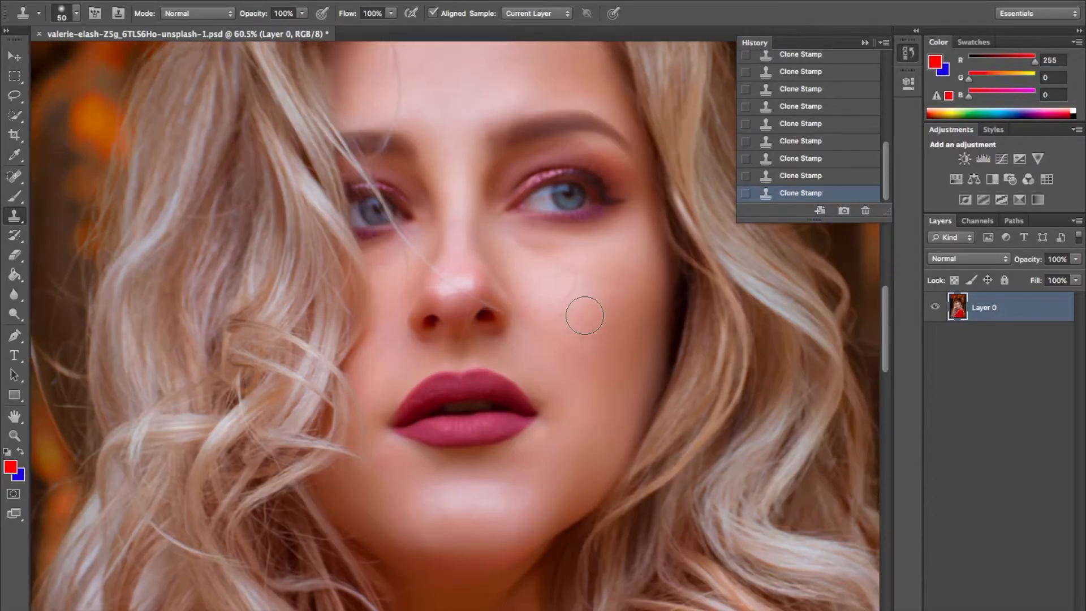
scroll(585, 315, down, 2)
scroll(462, 390, down, 2)
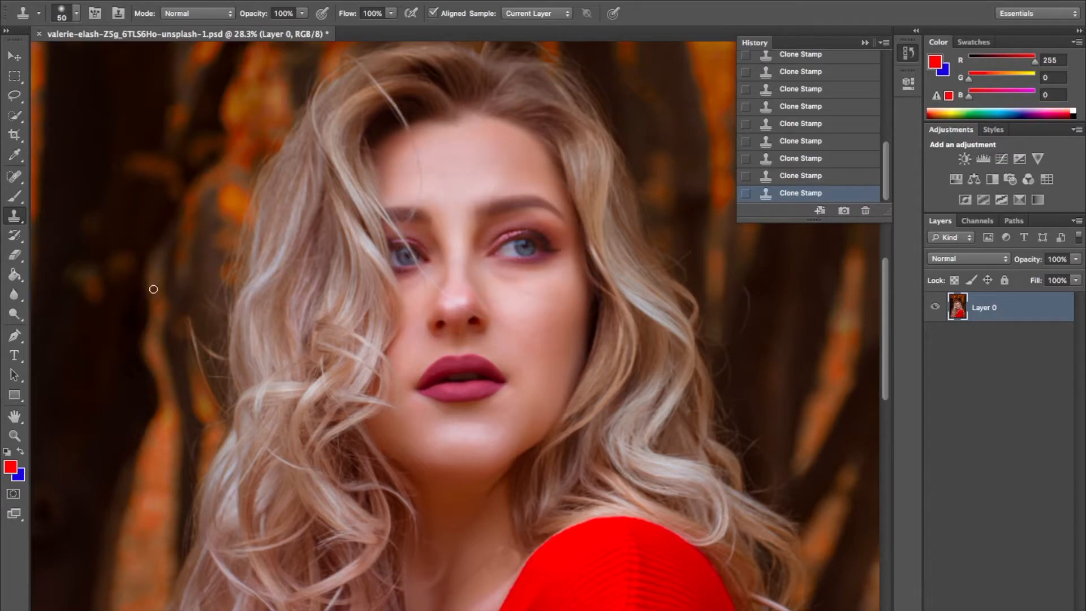
- Switch to the Brush tool and set its size to 52 px for painting the lips at 183% magnification
click(14, 199)
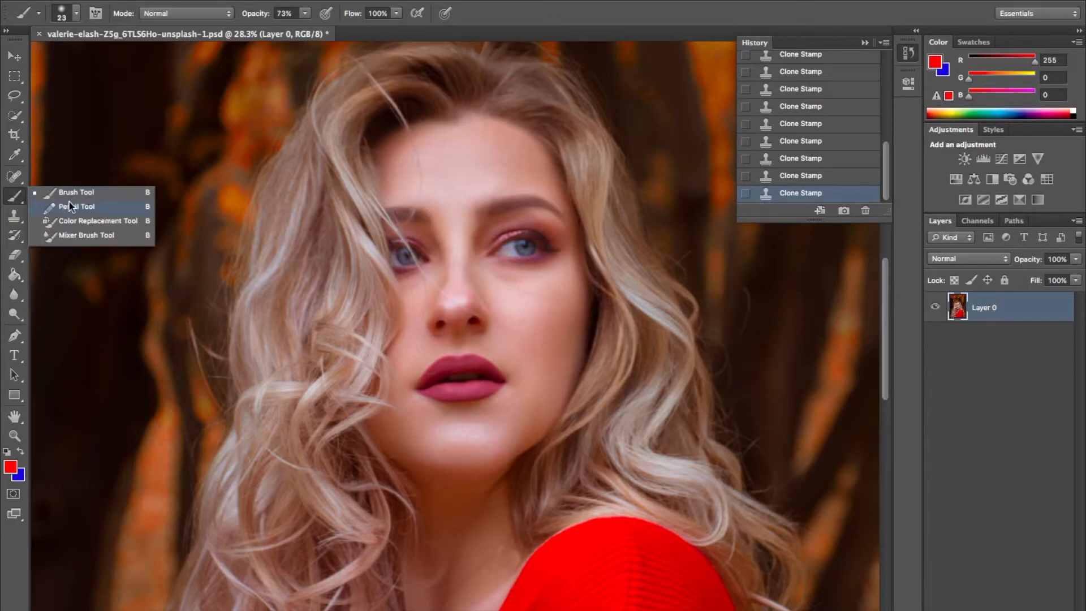
click(88, 193)
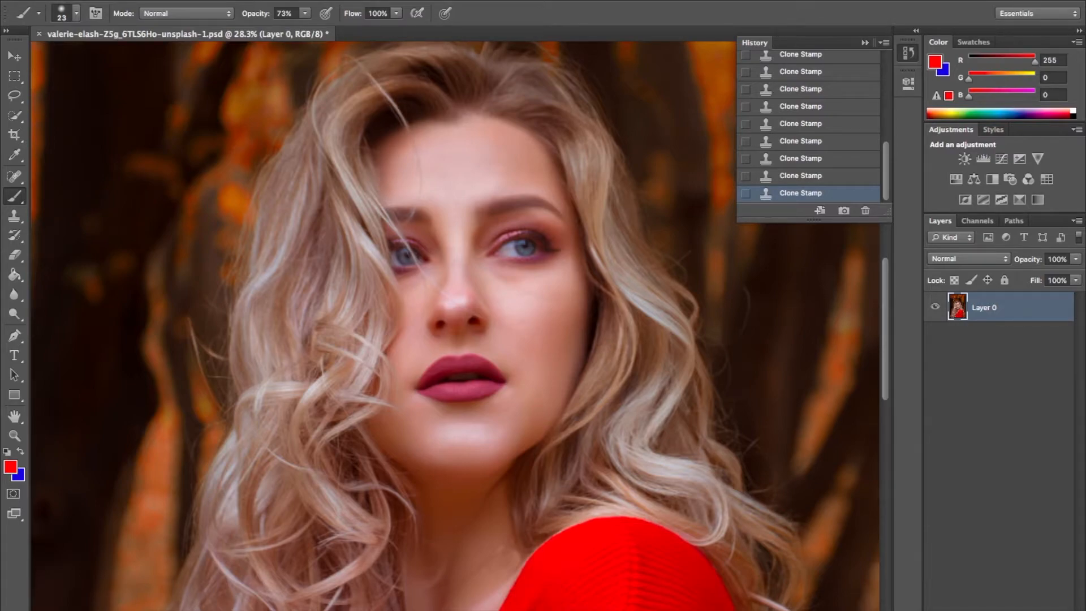
scroll(461, 362, up, 10)
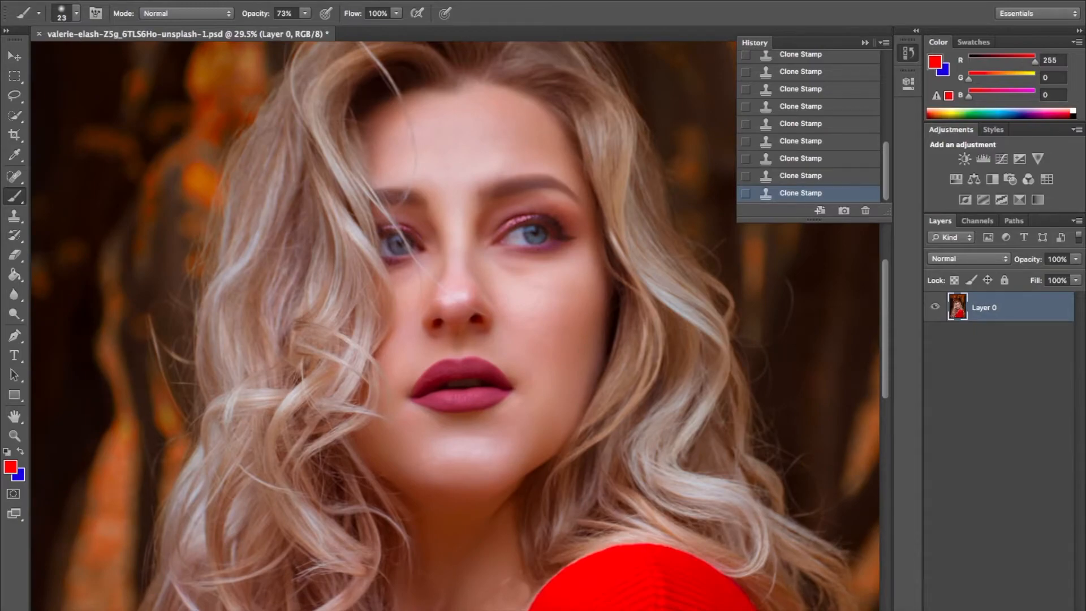
scroll(477, 369, down, 3)
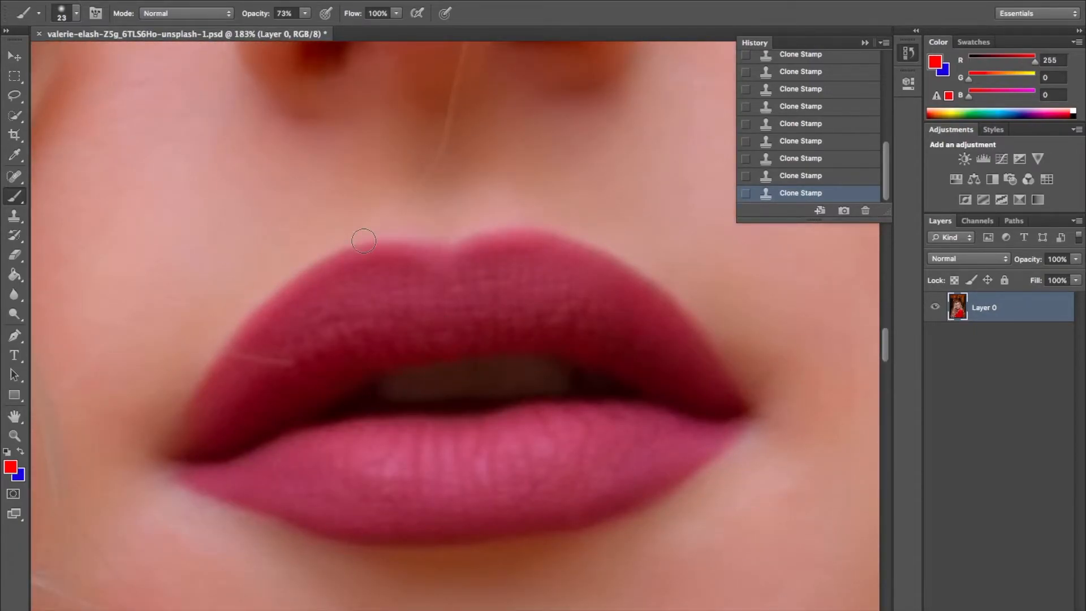
click(75, 13)
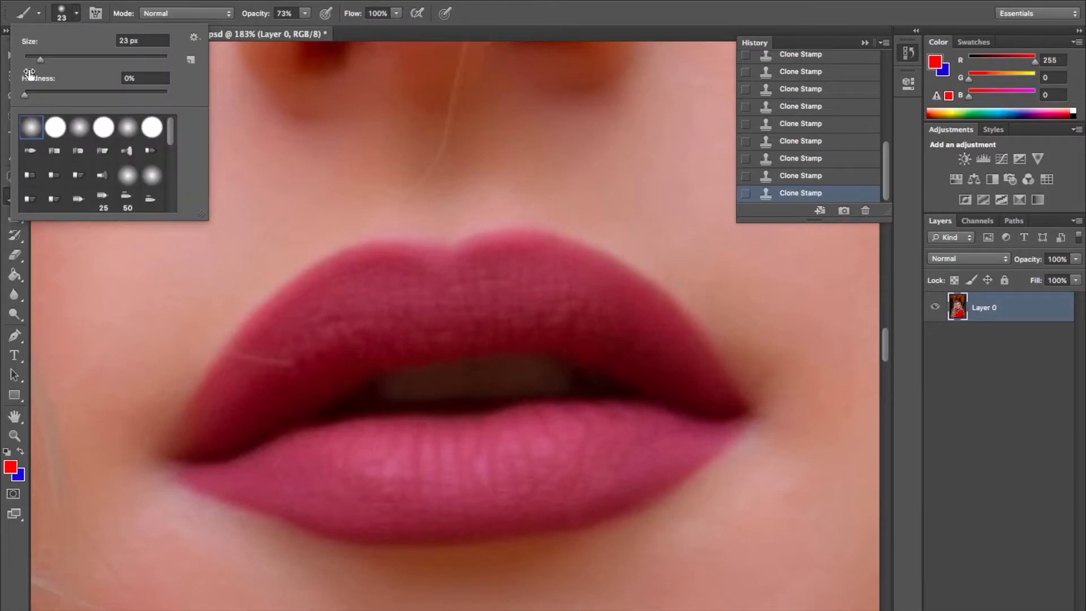
drag(40, 60, 85, 60)
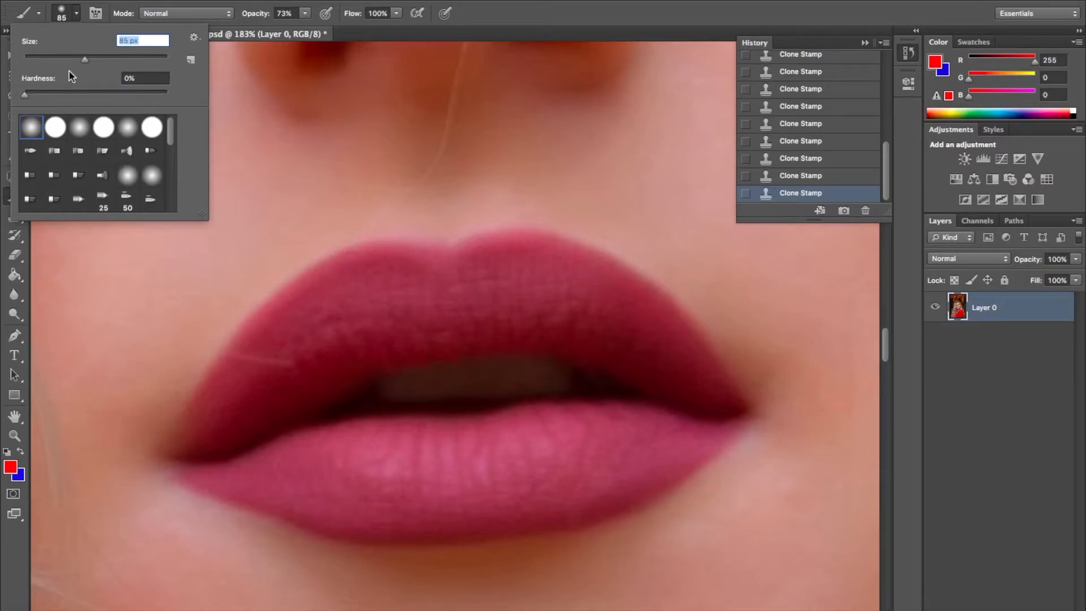
drag(84, 60, 61, 60)
click(932, 62)
click(933, 60)
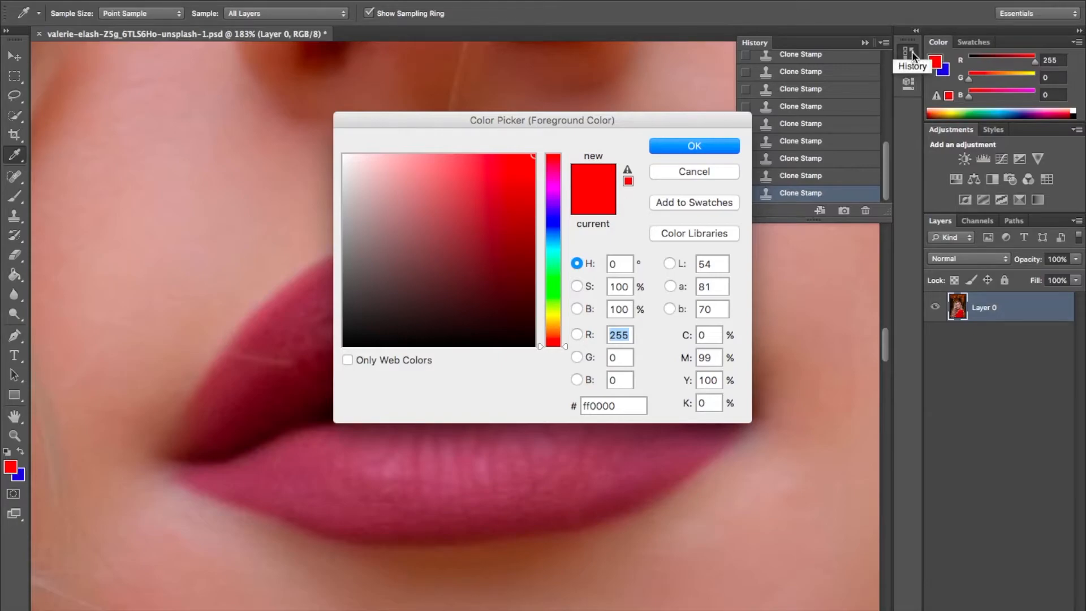
click(700, 172)
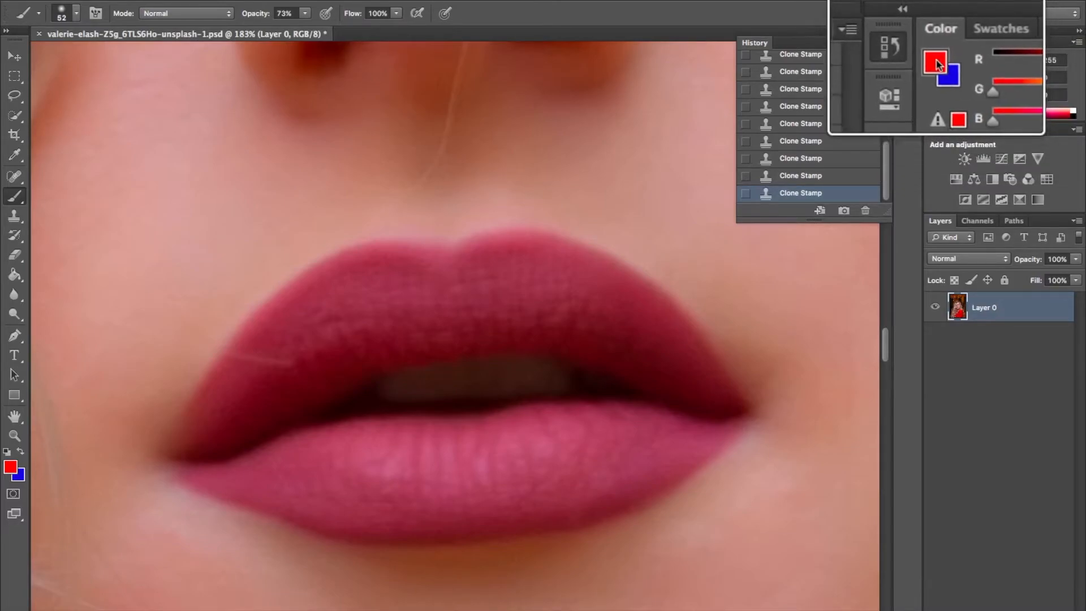
- Choose pure red (ff0000) as the foreground color in the Color Picker
click(938, 63)
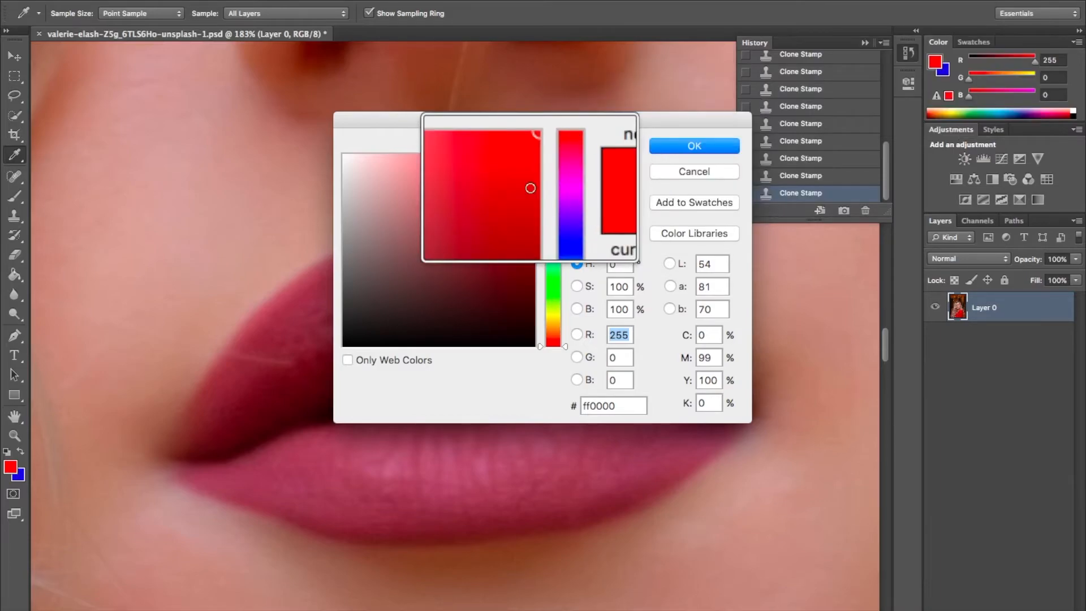
key(alt)
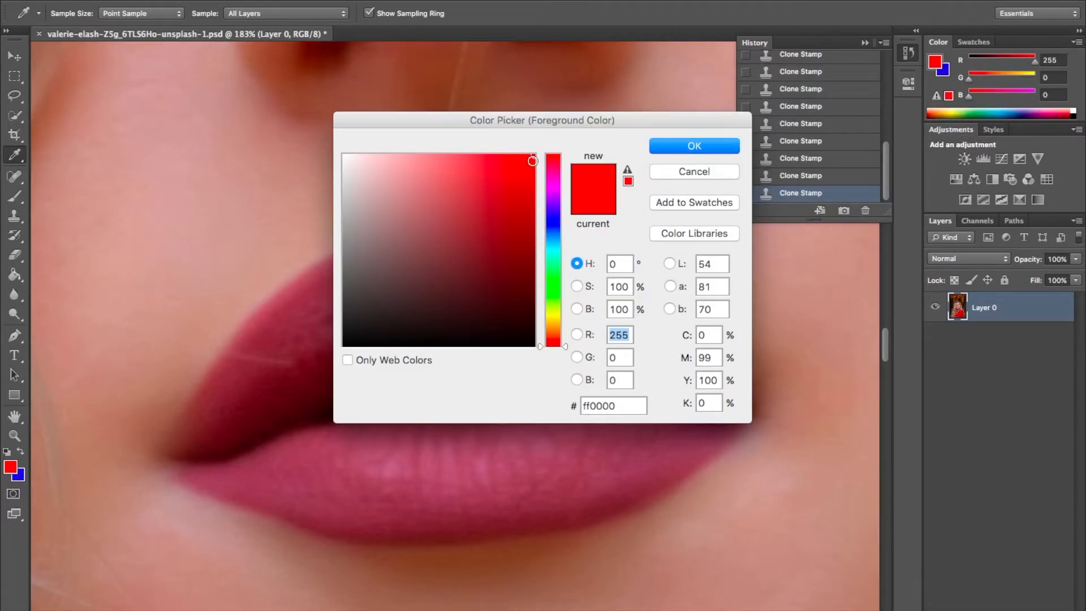
click(694, 149)
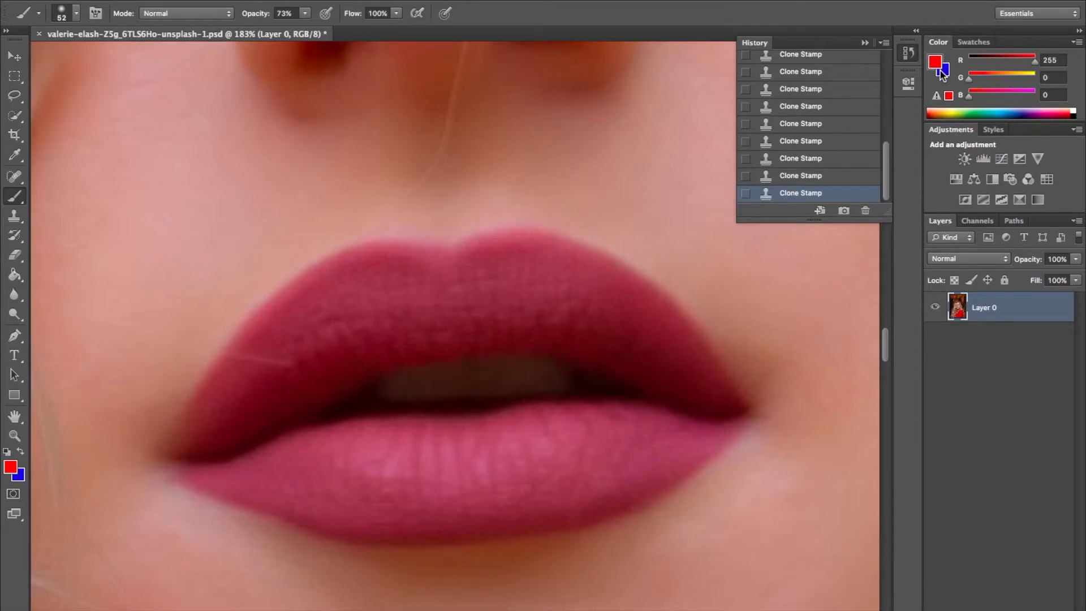
- Swap the red foreground and blue background colors and swap them back
key(x)
key(x)
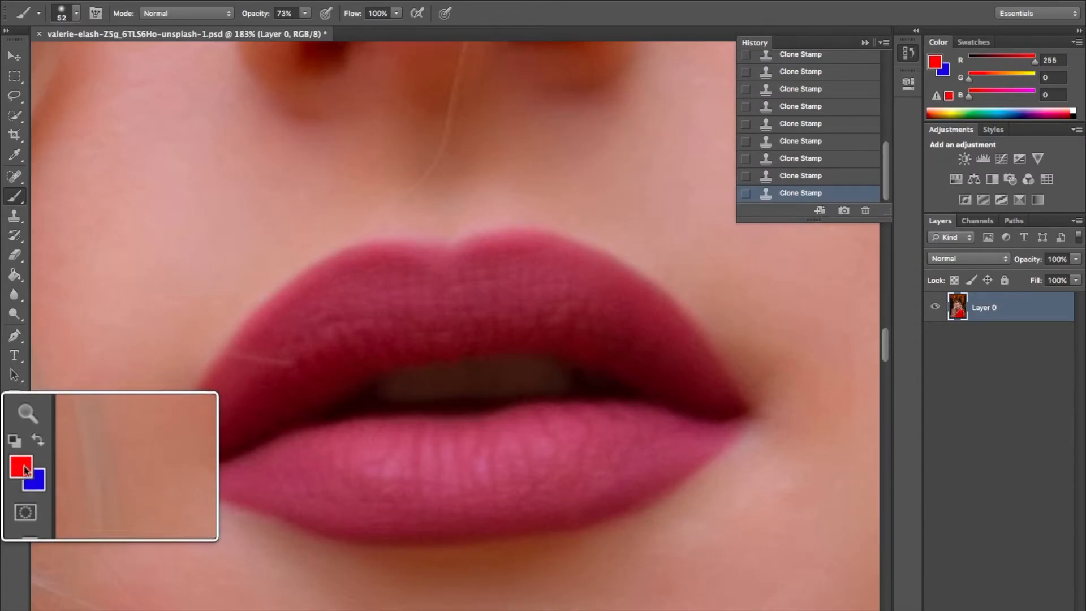
click(39, 454)
click(39, 454)
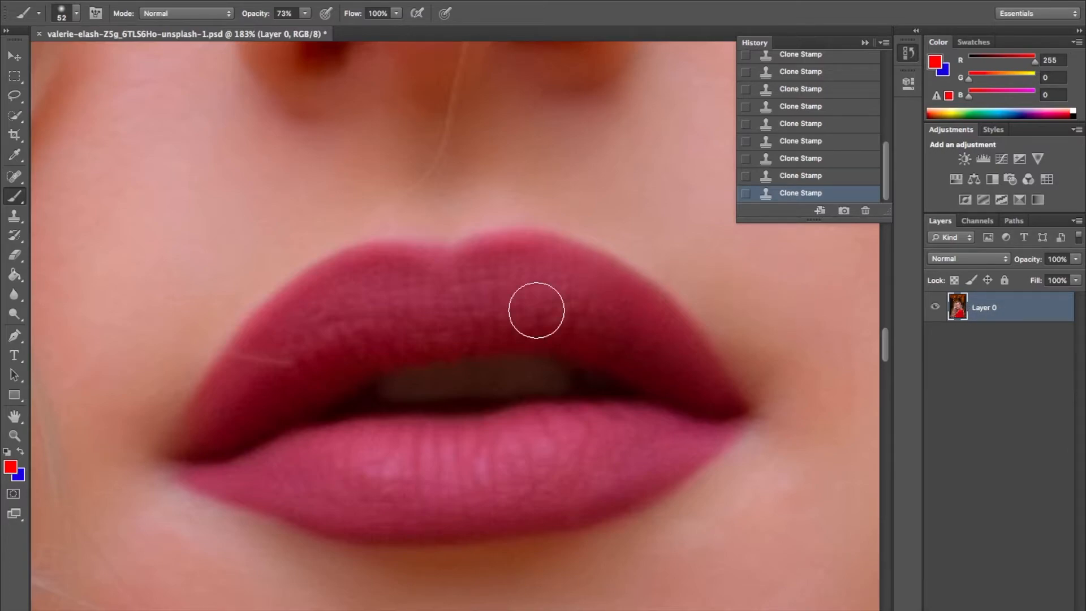
- Paint the upper lip red with the brush, revert the last stroke in the history and repaint the streak left in the lip
mouse_move(431, 277)
mouse_down()
mouse_move(367, 271)
mouse_move(302, 309)
mouse_move(250, 357)
mouse_move(202, 430)
mouse_move(343, 354)
mouse_move(511, 318)
mouse_move(616, 327)
mouse_move(705, 385)
mouse_move(639, 317)
mouse_move(552, 268)
mouse_move(499, 261)
mouse_move(424, 296)
mouse_up()
drag(308, 324, 364, 307)
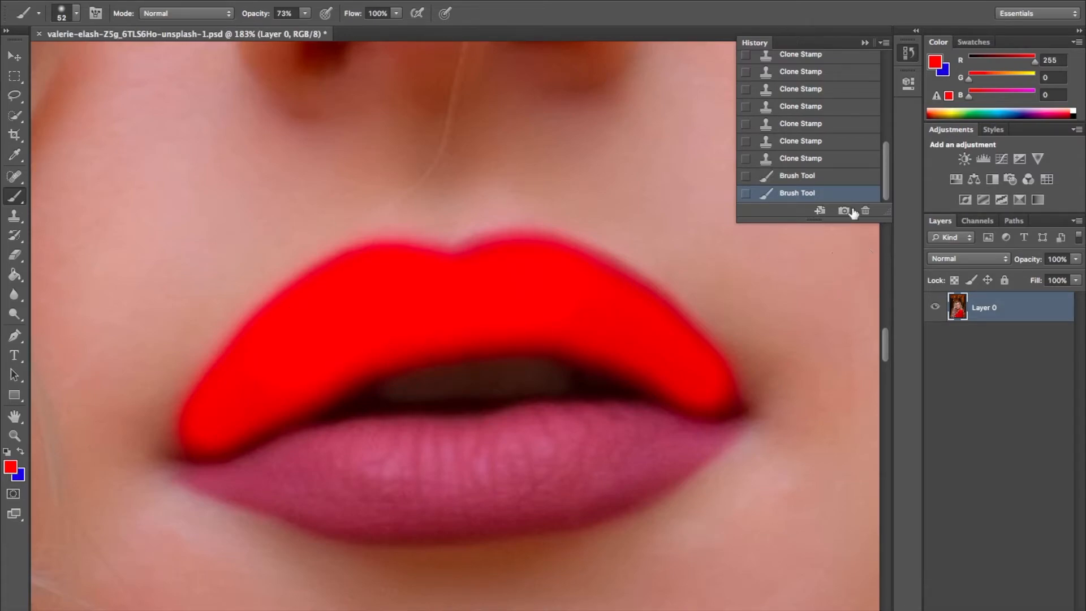
click(809, 176)
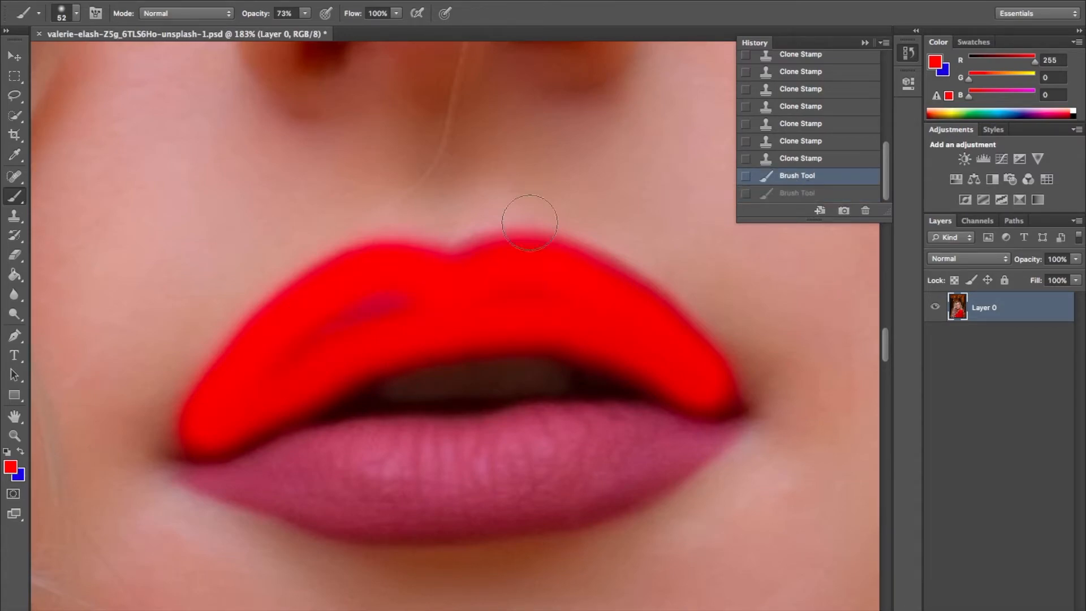
drag(387, 315, 296, 345)
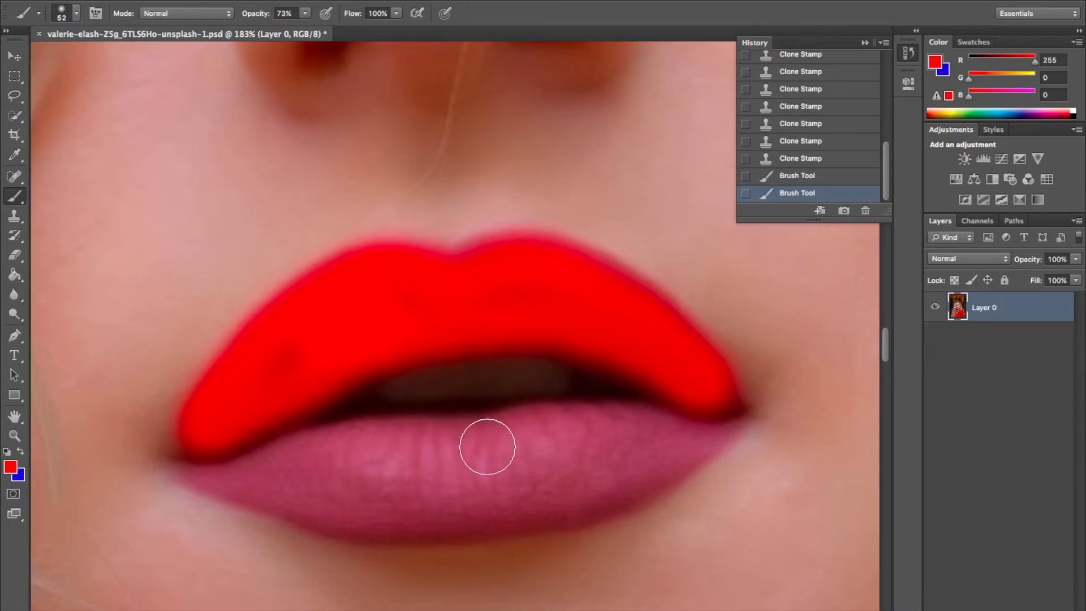
- Try trial strokes on the lower lip, revert them in the history and repaint the lower lip red
click(625, 434)
mouse_move(625, 434)
mouse_down()
mouse_move(587, 424)
mouse_move(543, 432)
mouse_up()
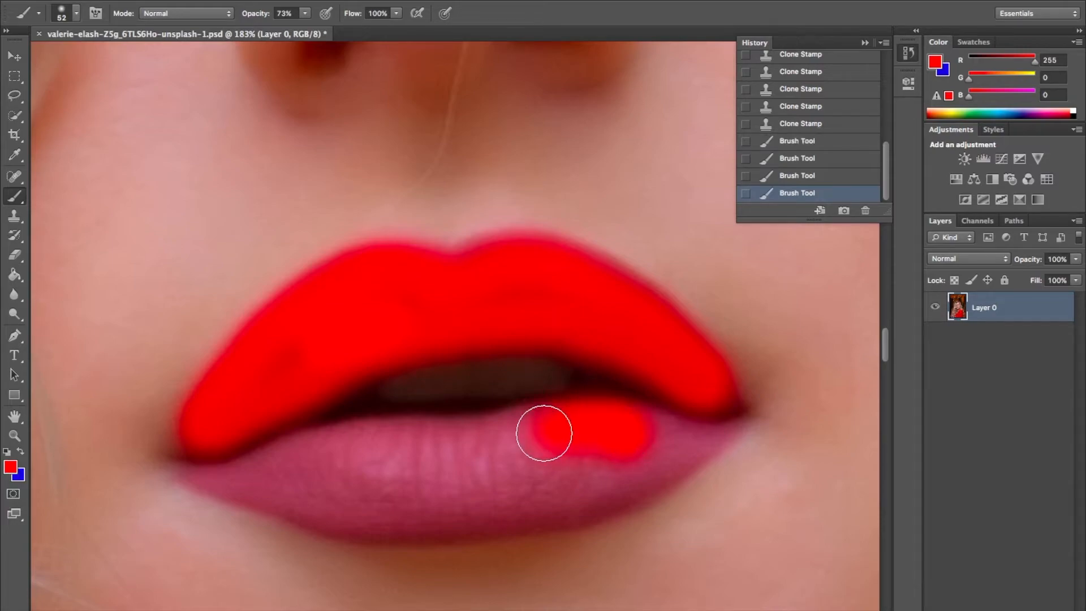
click(833, 179)
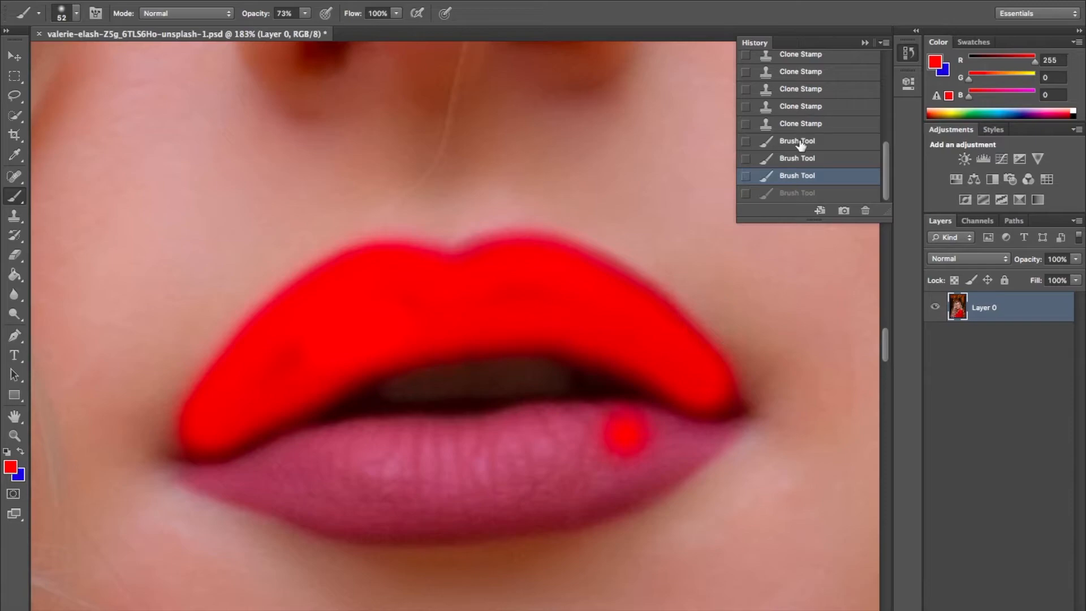
click(803, 160)
mouse_move(642, 433)
mouse_down()
mouse_move(567, 429)
mouse_move(431, 455)
mouse_move(360, 446)
mouse_move(246, 482)
mouse_move(356, 505)
mouse_move(378, 493)
mouse_move(511, 496)
mouse_move(635, 470)
mouse_move(606, 486)
mouse_move(592, 487)
mouse_move(682, 449)
mouse_move(557, 446)
mouse_up()
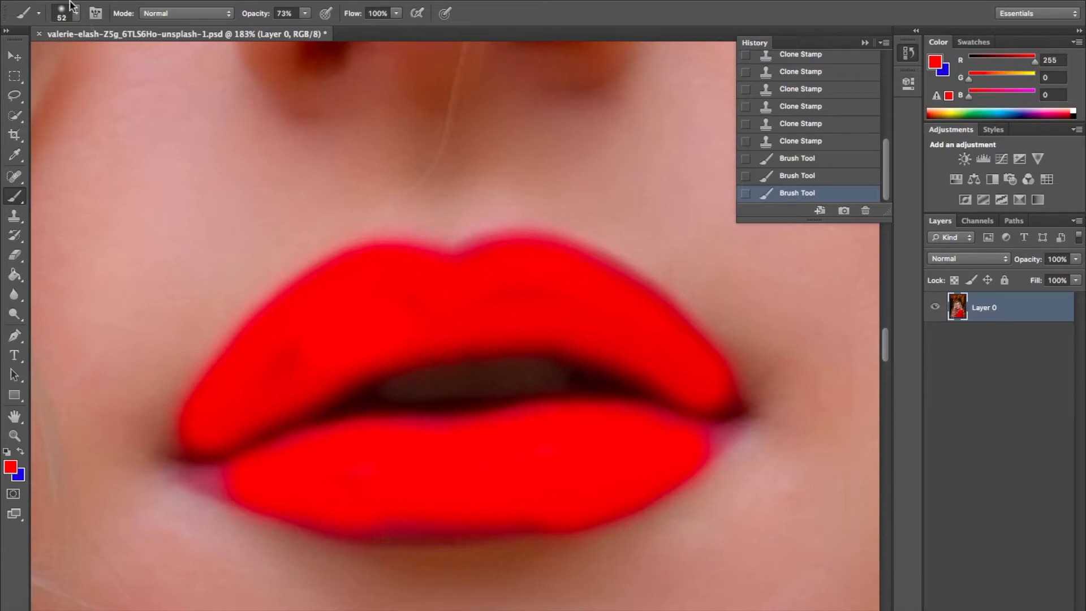
- Reduce the brush size to 12 px and paint both corners of the lower lip red
click(74, 17)
drag(58, 58, 32, 59)
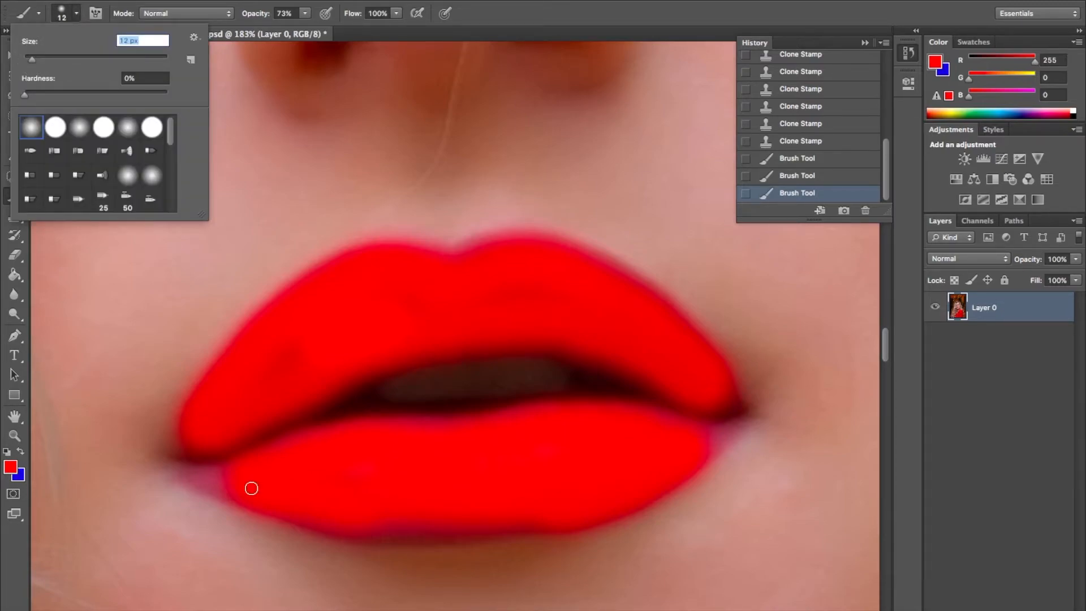
key(Return)
mouse_move(231, 497)
mouse_down()
mouse_move(189, 475)
mouse_move(226, 469)
mouse_move(205, 490)
mouse_up()
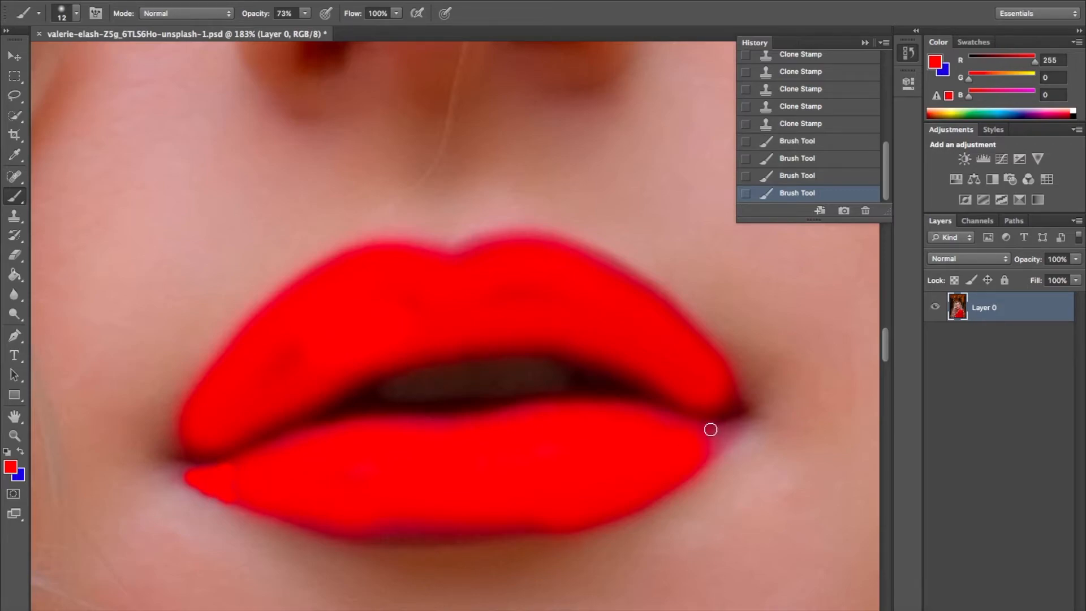
mouse_move(710, 429)
mouse_down()
mouse_move(735, 429)
mouse_move(700, 457)
mouse_move(700, 436)
mouse_move(680, 433)
mouse_up()
- Paint short red strokes along the bottom edge of the lower lip with the 12 px brush
drag(373, 535, 534, 528)
drag(533, 528, 527, 528)
drag(519, 527, 494, 526)
mouse_move(408, 529)
mouse_down()
mouse_move(496, 525)
mouse_move(334, 523)
mouse_up()
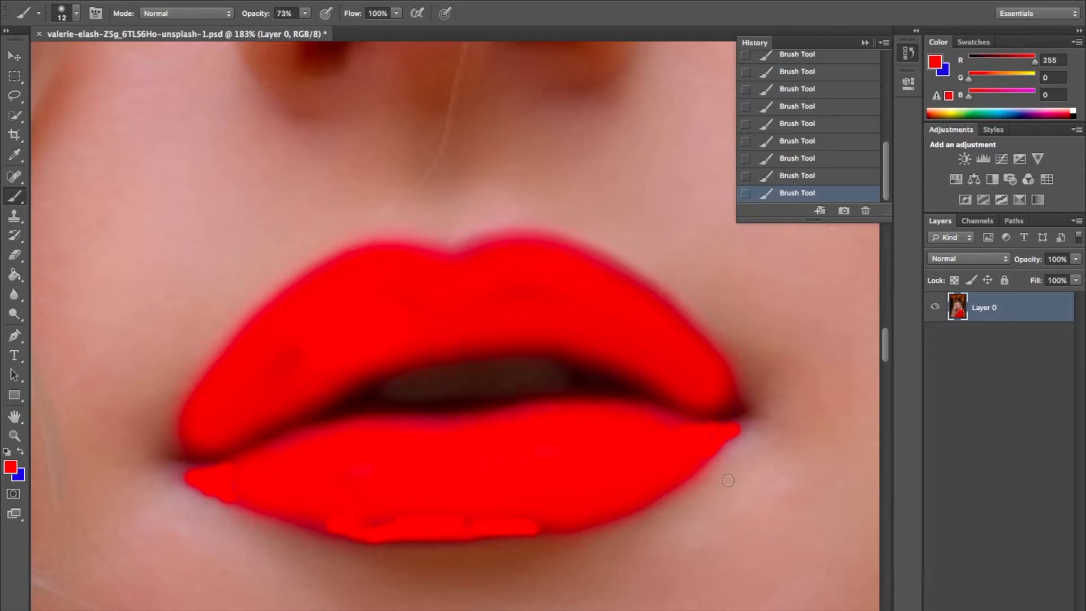
- Step back through the history to remove the strokes along the lower lip's bottom edge
click(818, 177)
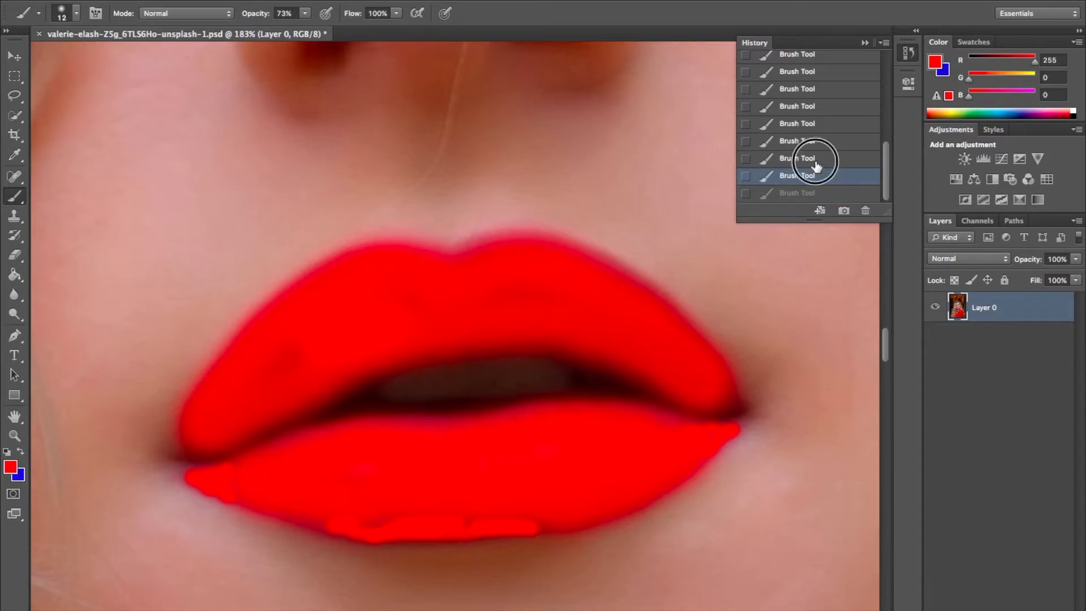
click(814, 158)
click(812, 143)
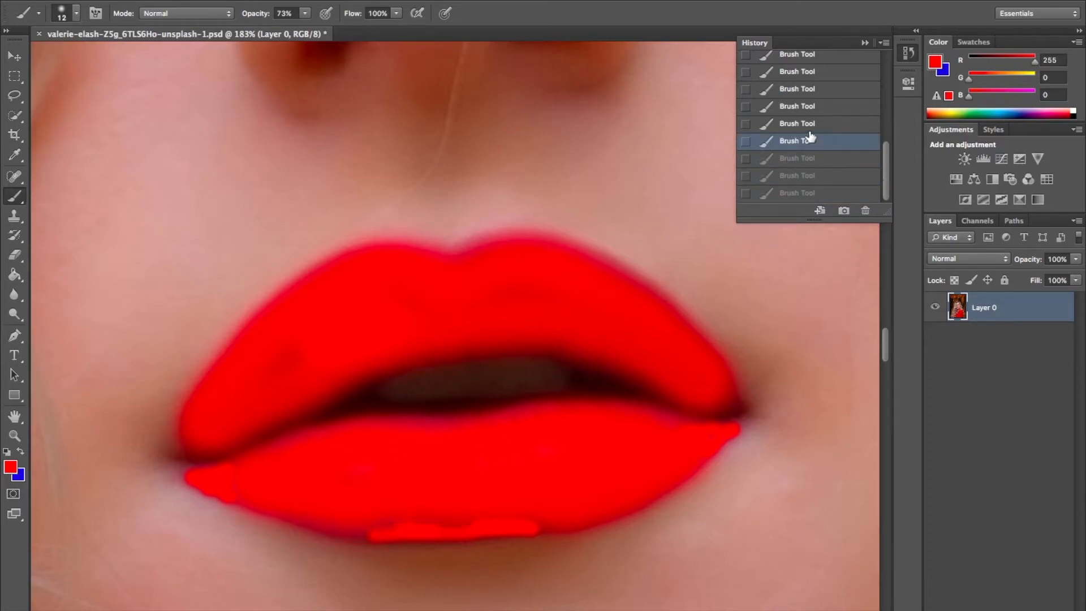
click(808, 125)
click(806, 107)
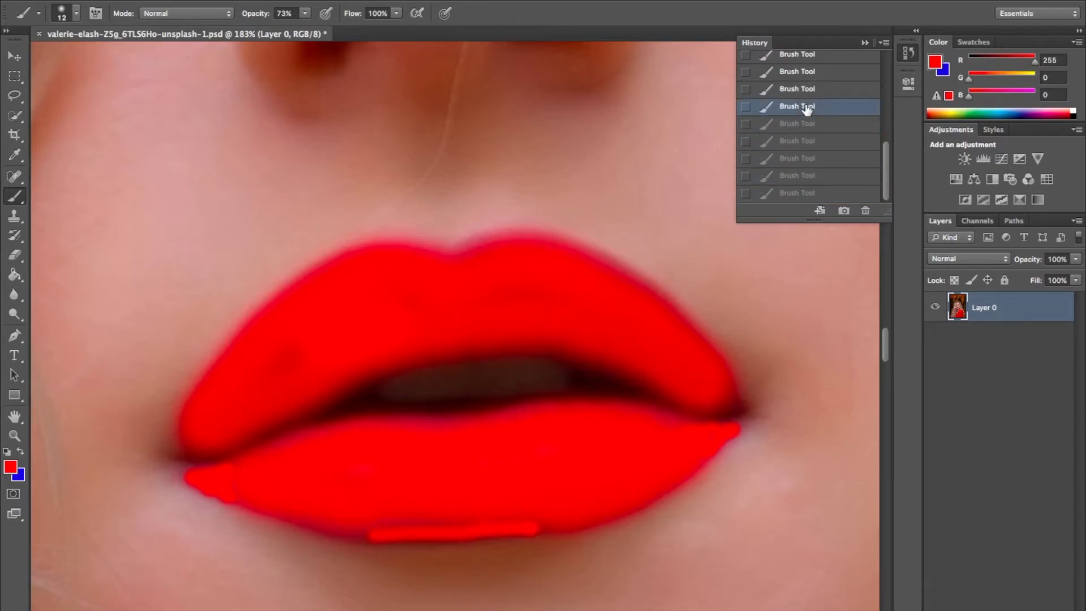
click(793, 90)
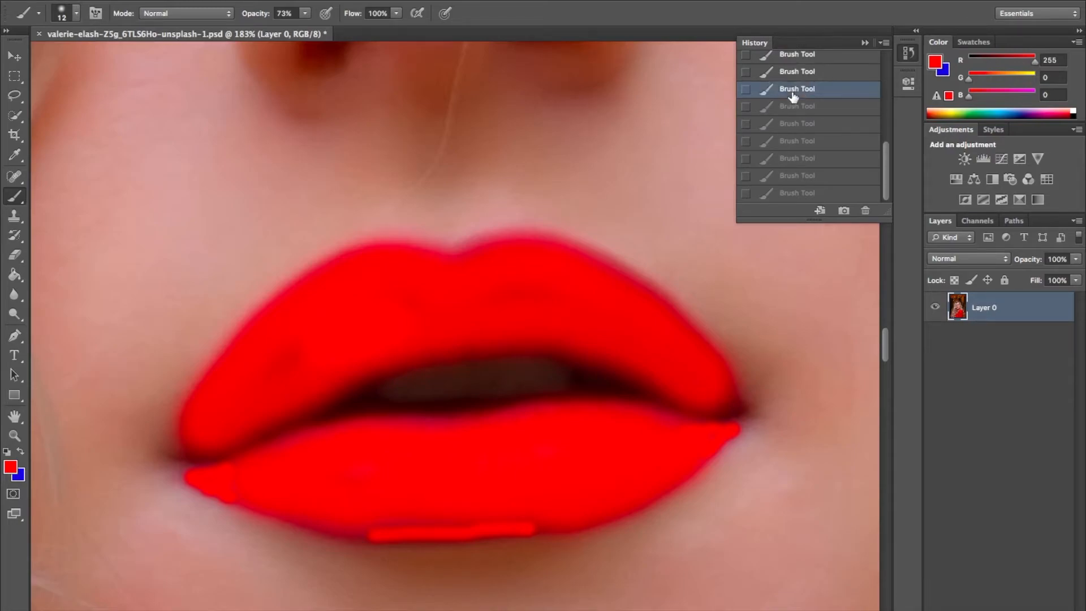
click(801, 73)
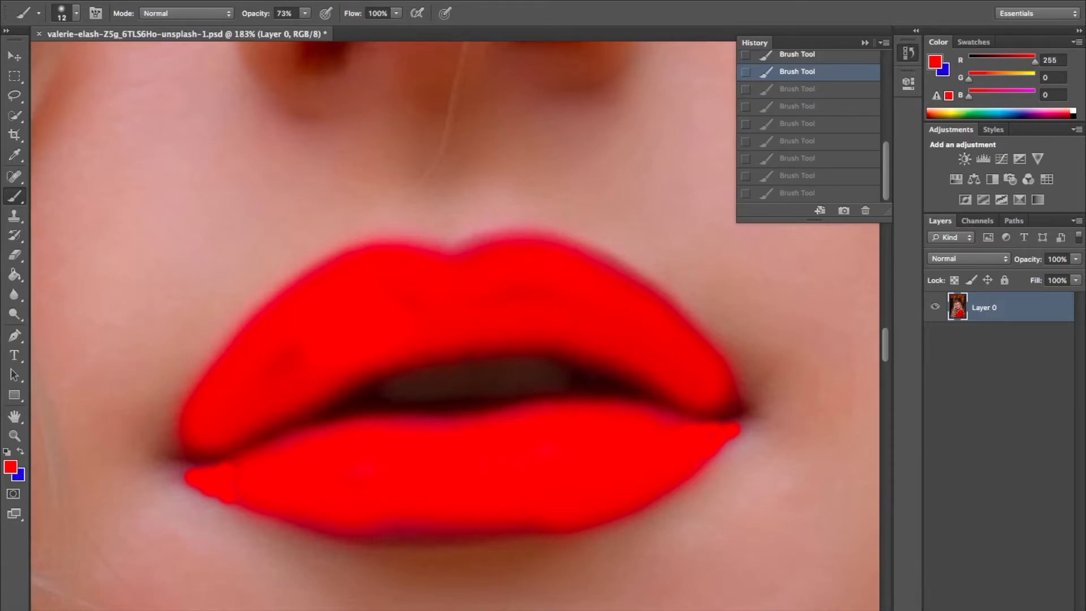
click(431, 0)
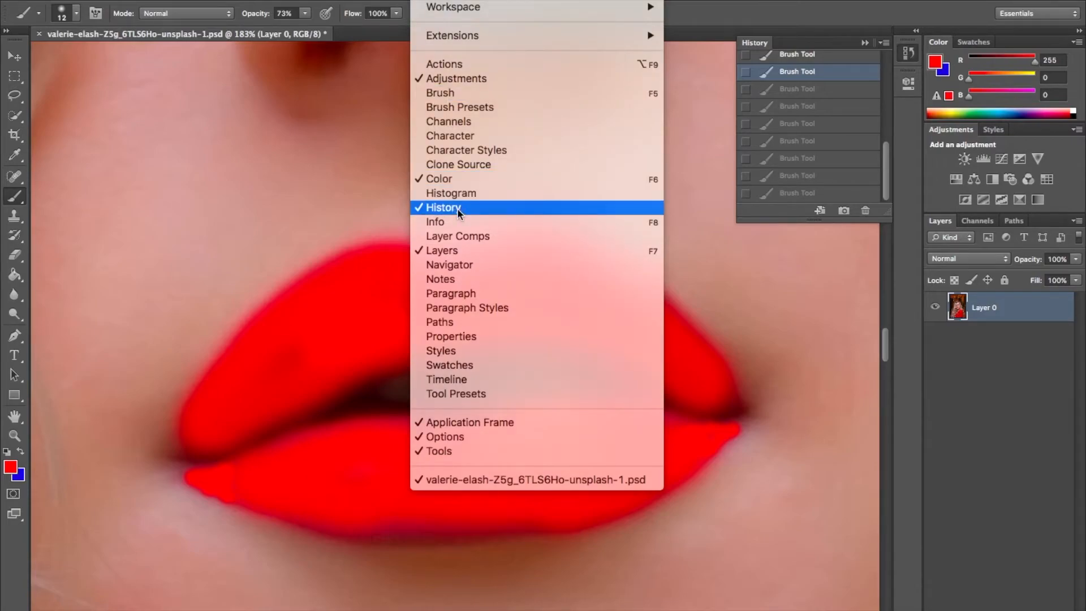
click(721, 92)
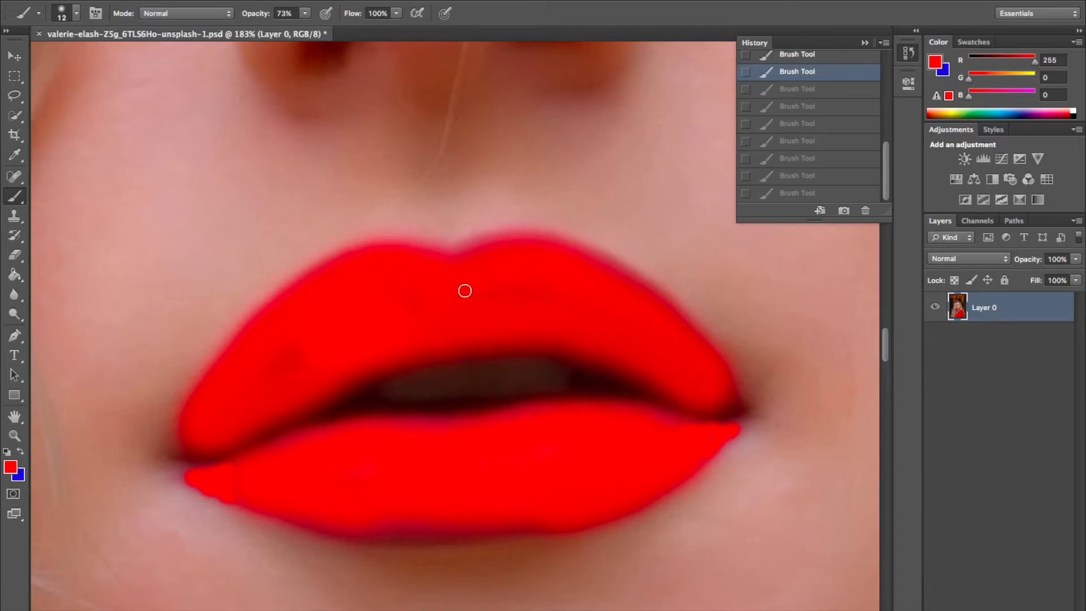
scroll(375, 335, down, 4)
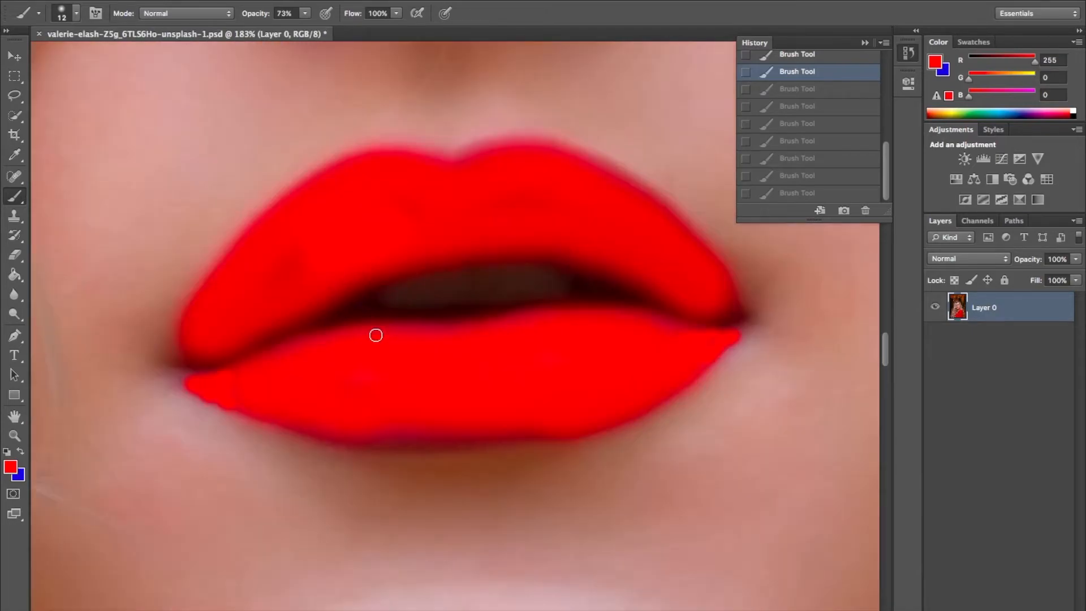
scroll(375, 335, up, 2)
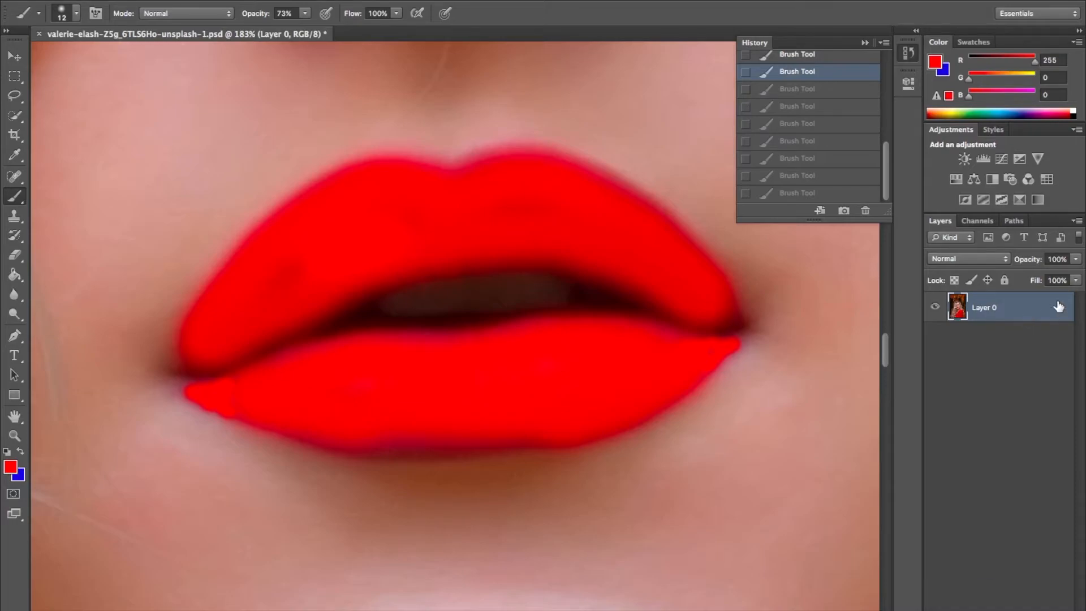
- Try the master opacity of Layer 0 and return it to 100%
click(1076, 260)
click(1077, 262)
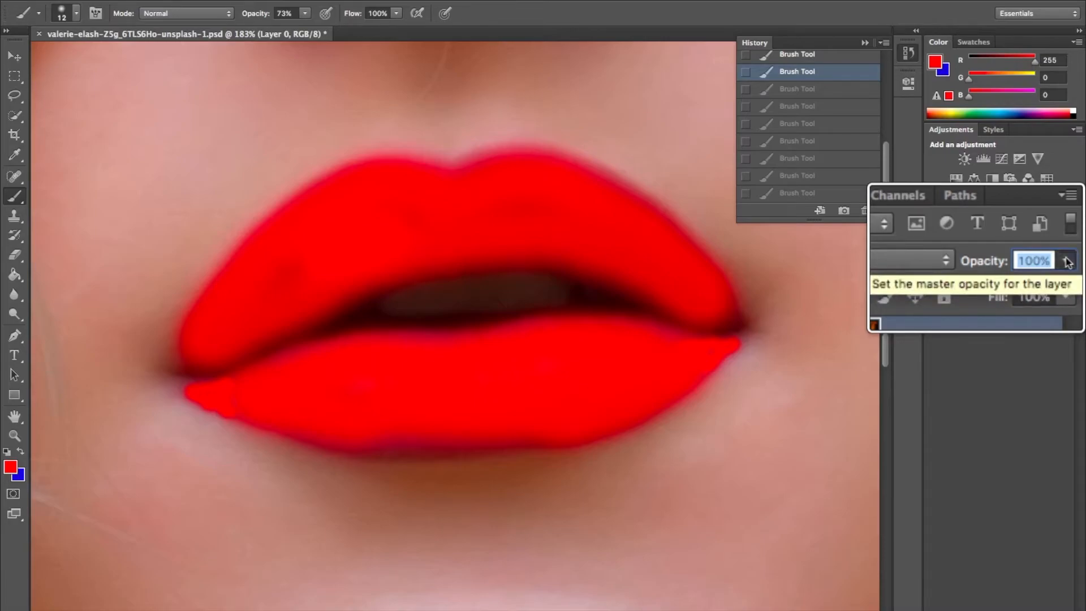
click(1066, 260)
mouse_move(1068, 285)
mouse_down()
mouse_move(1021, 277)
mouse_move(1068, 277)
mouse_up()
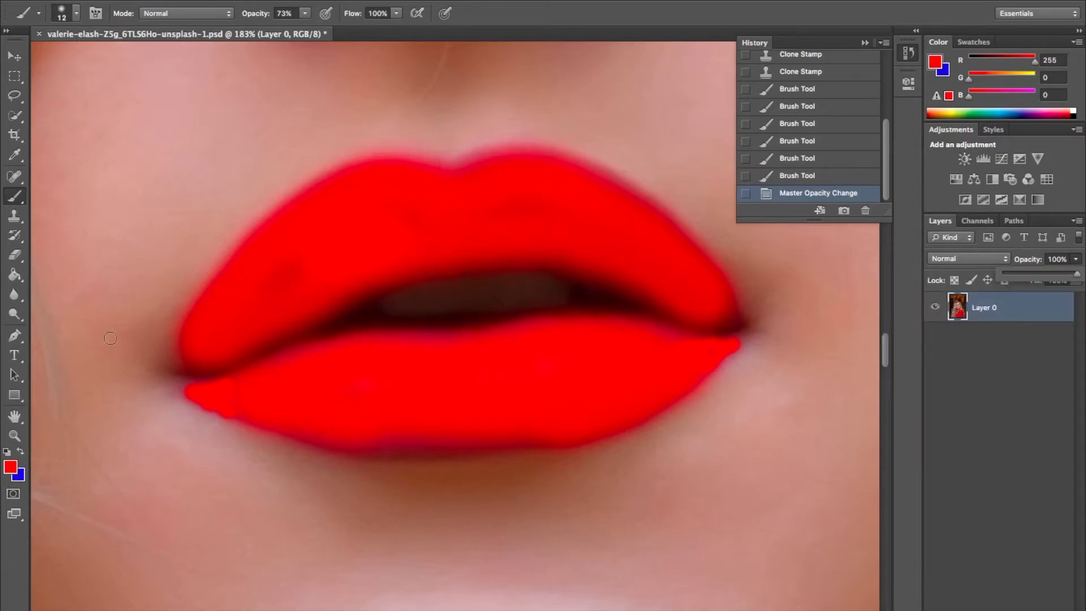
- Vary the opacity of Layer 0 again with the whole portrait in view, ending at 100%
click(14, 435)
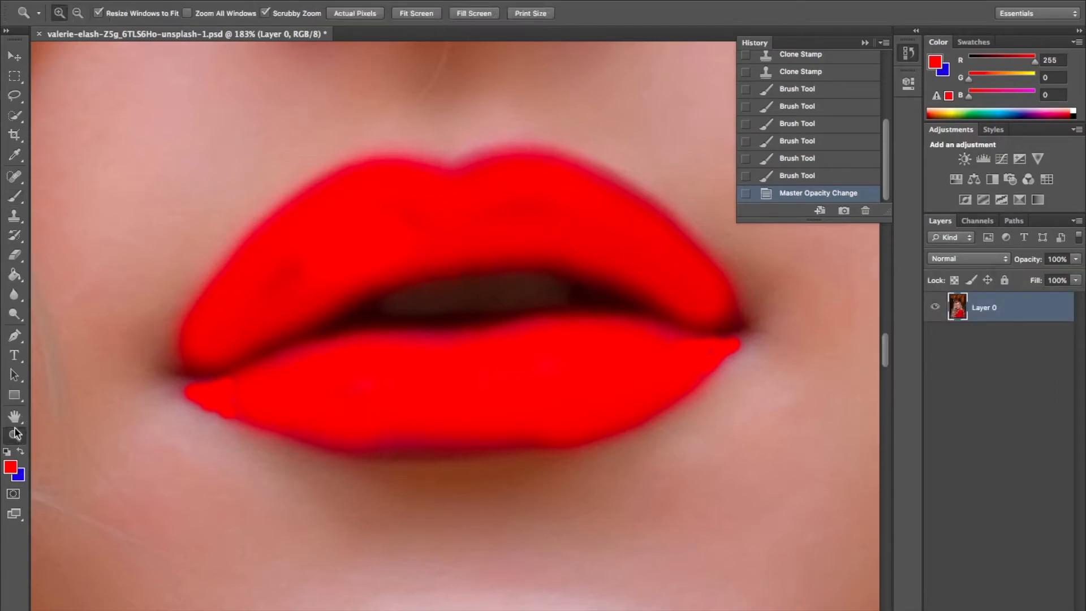
alt+click(441, 387)
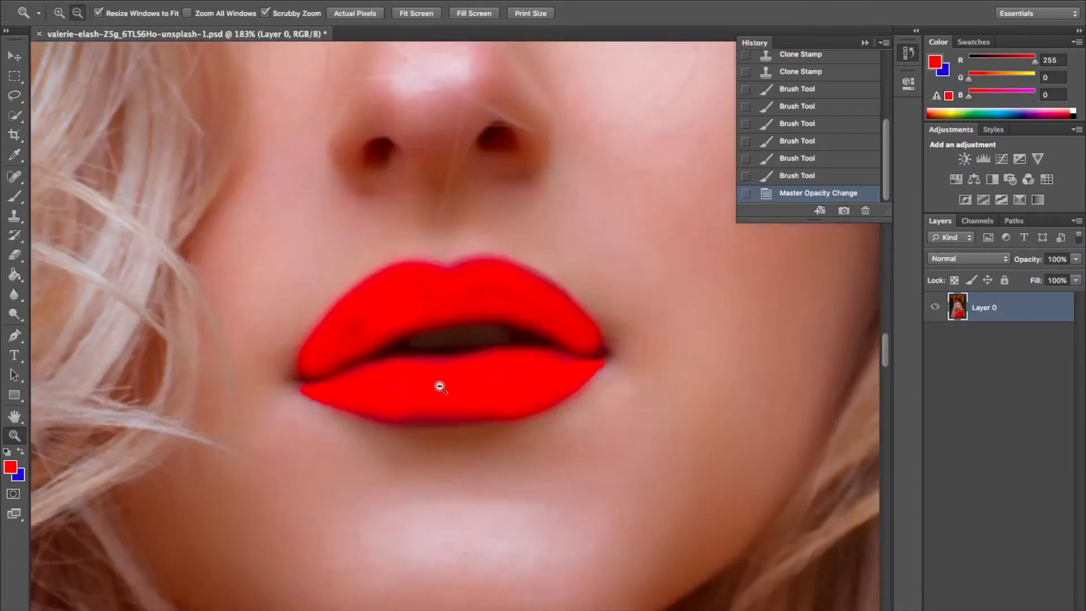
alt+click(441, 387)
alt+click(441, 386)
alt+click(441, 386)
alt+click(440, 387)
alt+click(441, 386)
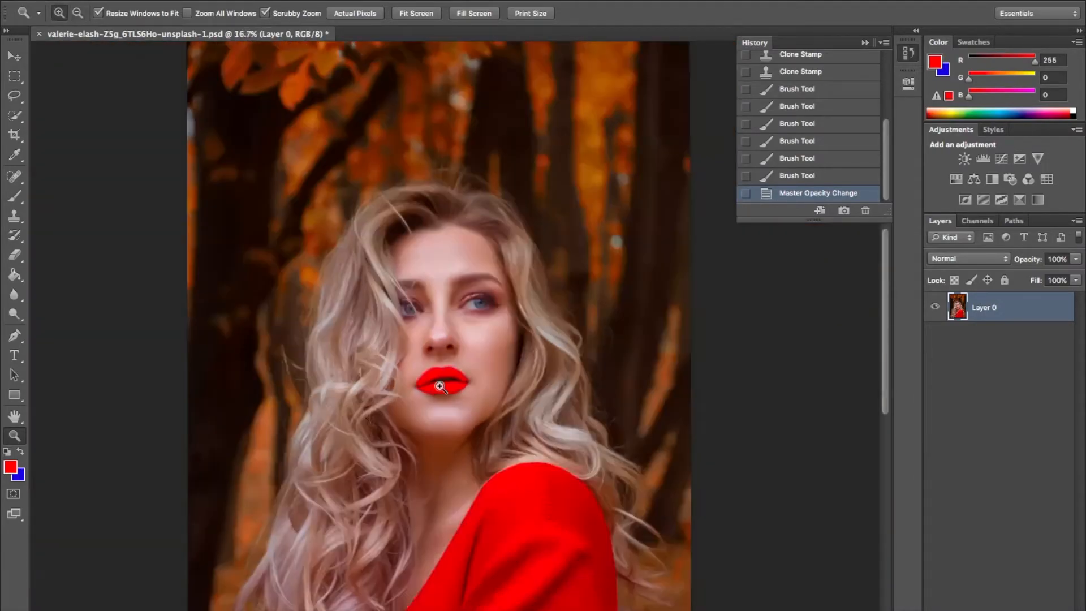
click(1075, 259)
mouse_move(1074, 274)
mouse_down()
mouse_move(998, 308)
mouse_move(1037, 274)
mouse_move(1068, 274)
mouse_move(1083, 288)
mouse_up()
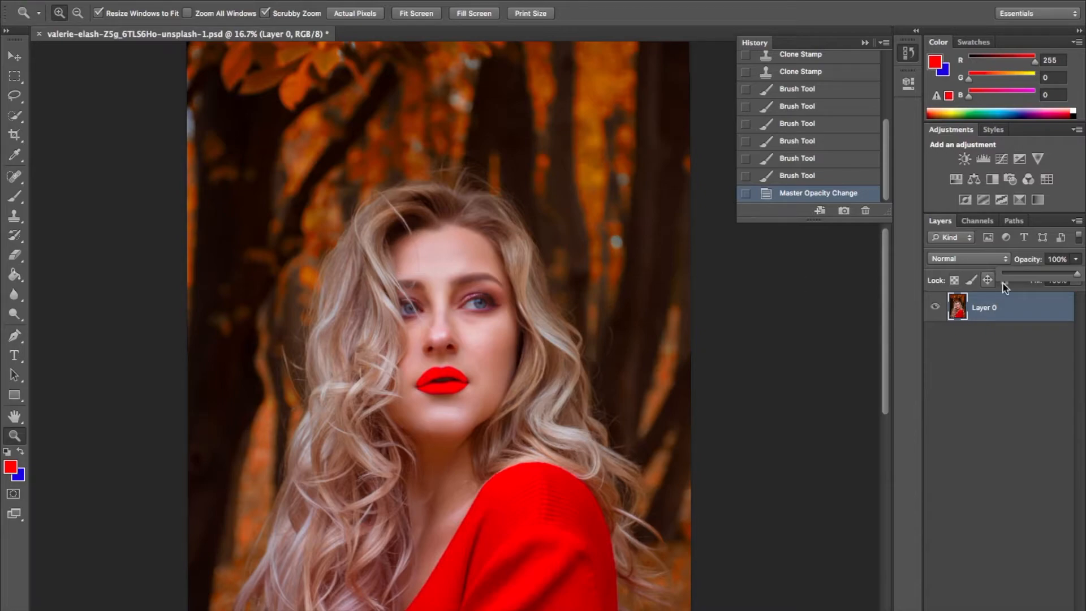
mouse_move(1075, 275)
mouse_down()
mouse_move(1044, 285)
mouse_move(1079, 281)
mouse_up()
- Revert the history to the last Clone Stamp state to discard the lip painting and add a new layer above Layer 0
scroll(796, 123, up, 2)
scroll(796, 124, down, 2)
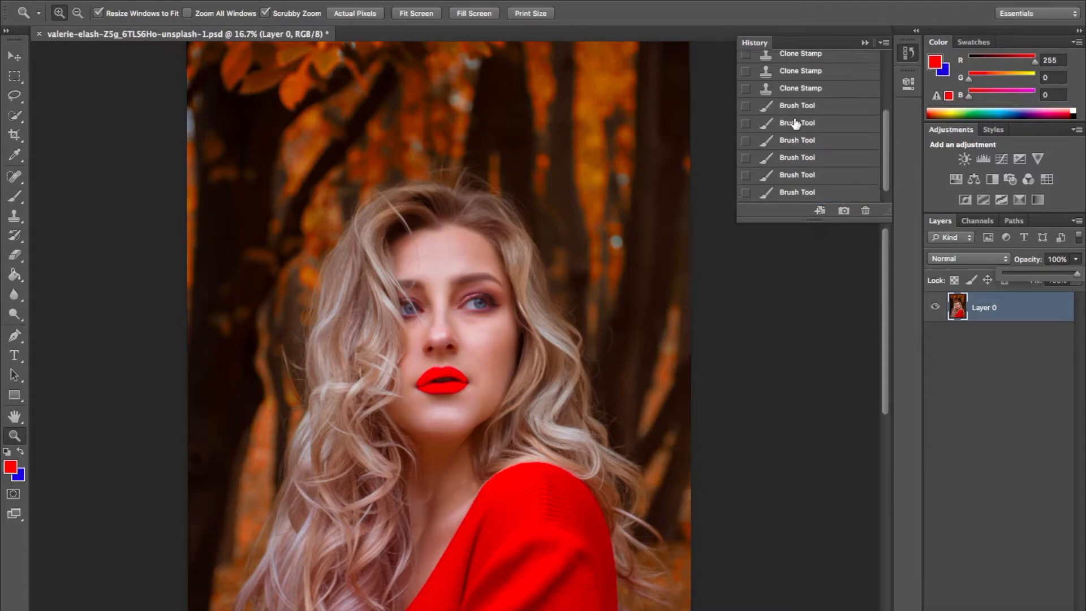
click(814, 110)
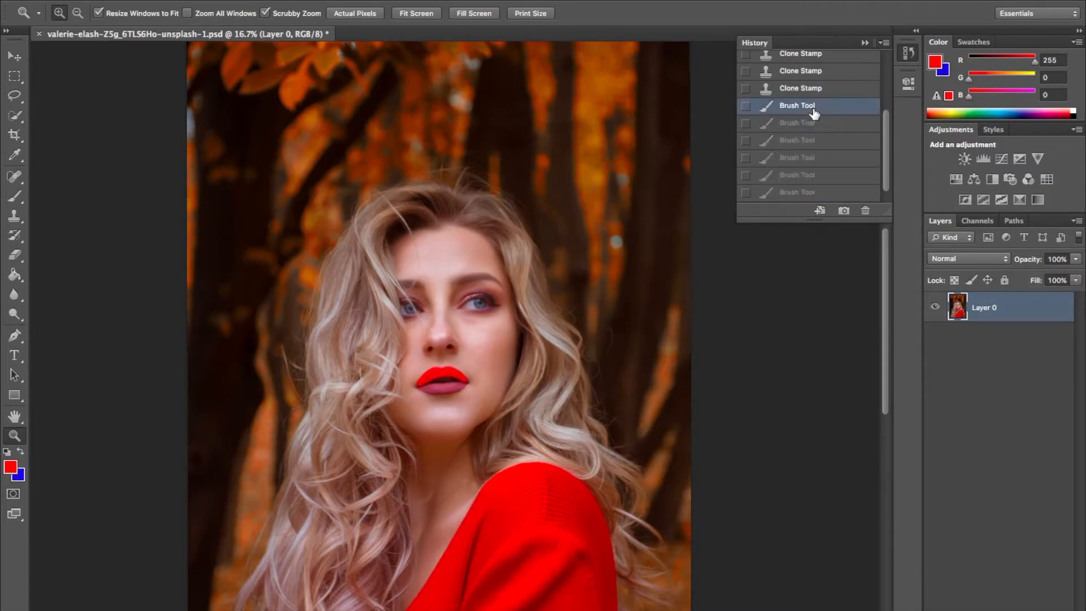
click(817, 92)
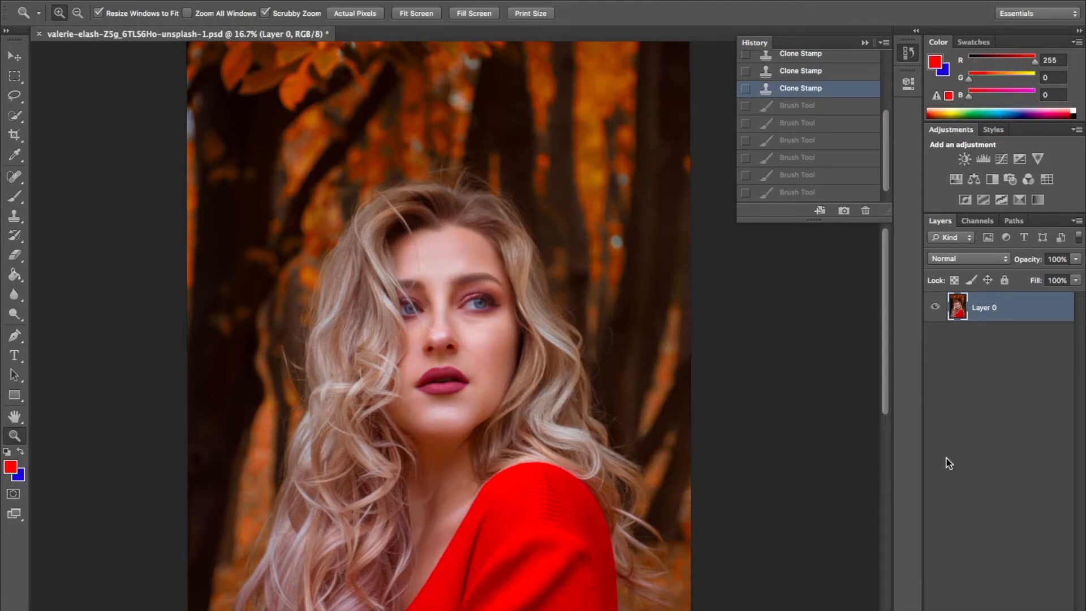
key(alt+super+8)
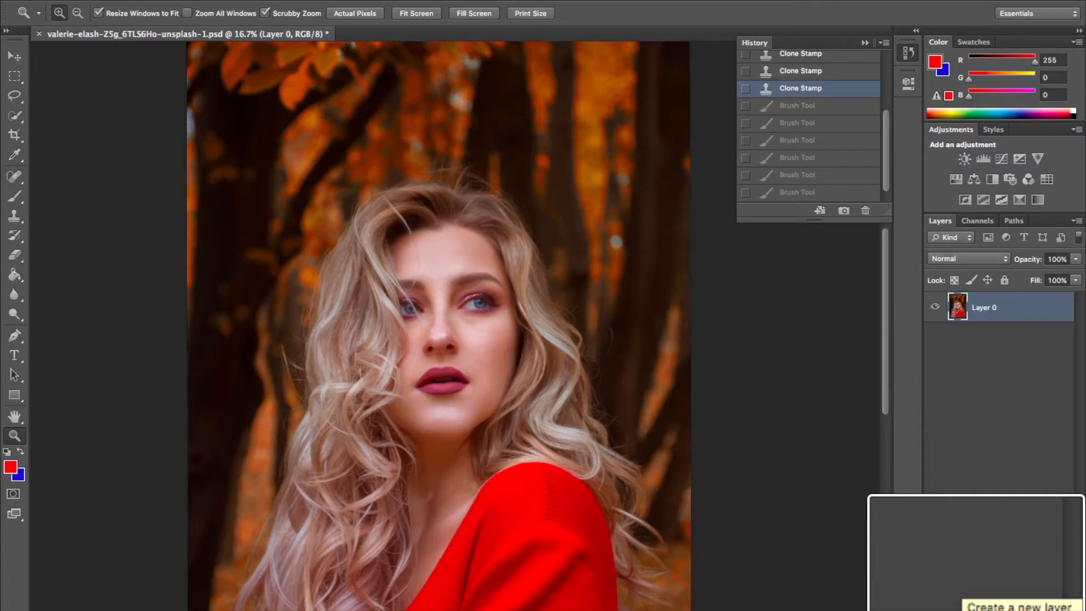
click(1054, 609)
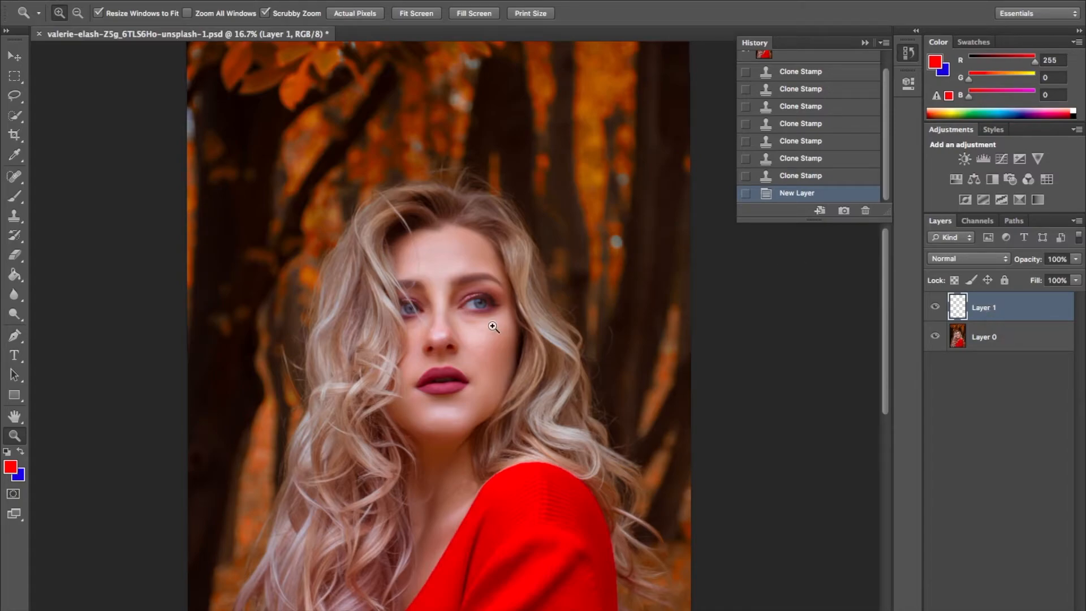
- Switch to the Brush tool and set its size to 69 px for painting the lips at 100% magnification
click(450, 376)
click(450, 377)
click(449, 377)
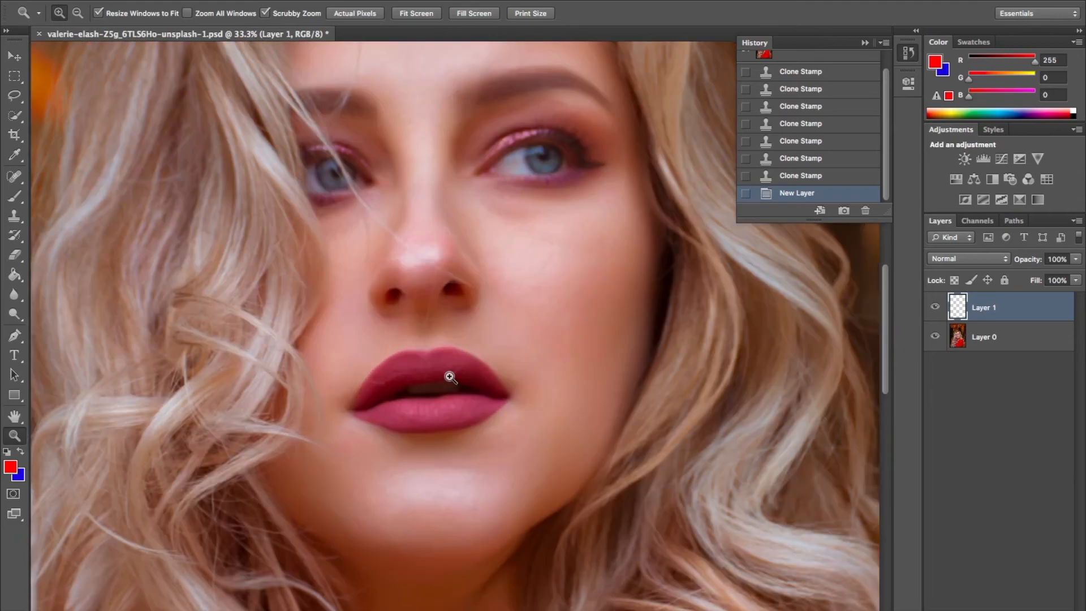
scroll(450, 377, down, 4)
click(516, 238)
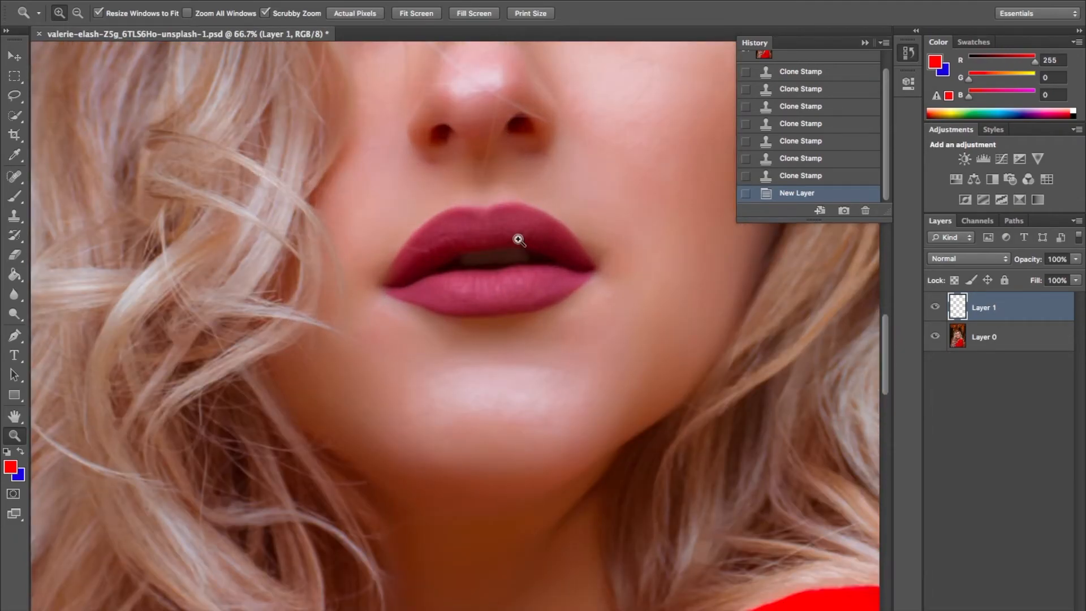
click(517, 238)
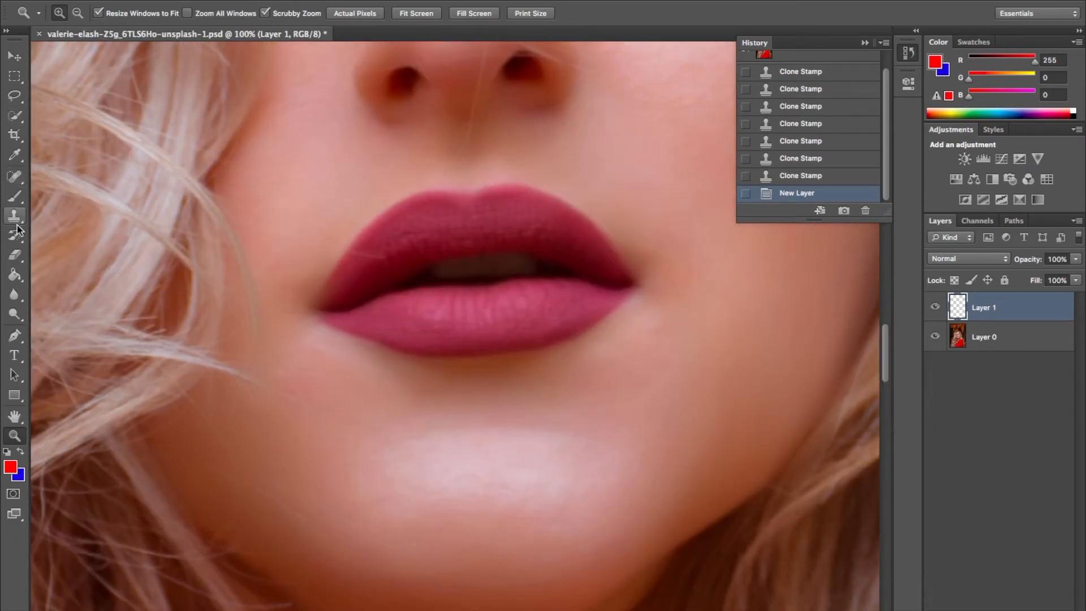
click(17, 196)
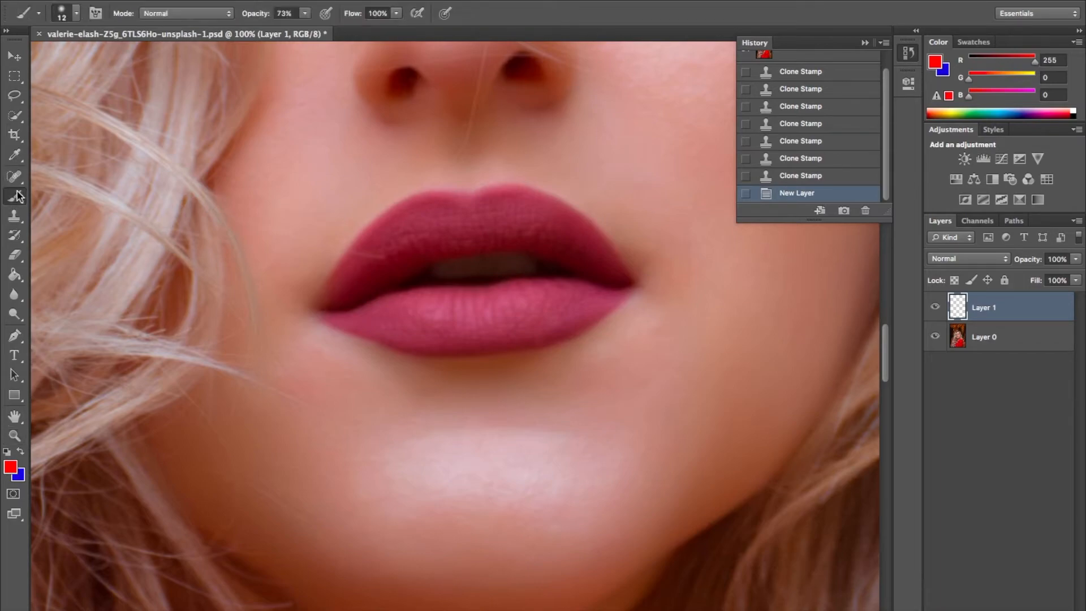
click(73, 19)
drag(25, 56, 99, 67)
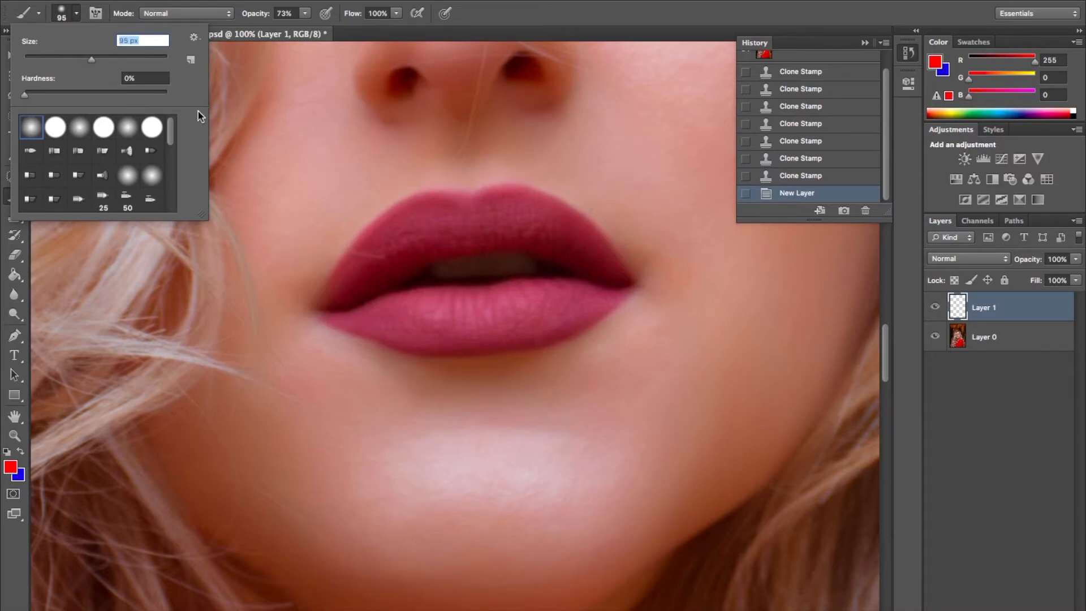
drag(91, 60, 74, 60)
- Paint the upper lip and the main area of the lower lip red on the new layer
click(452, 214)
mouse_move(452, 214)
mouse_down()
mouse_move(424, 208)
mouse_move(402, 223)
mouse_move(347, 284)
mouse_move(419, 243)
mouse_move(483, 225)
mouse_move(555, 235)
mouse_move(607, 262)
mouse_move(537, 207)
mouse_move(497, 203)
mouse_move(456, 220)
mouse_up()
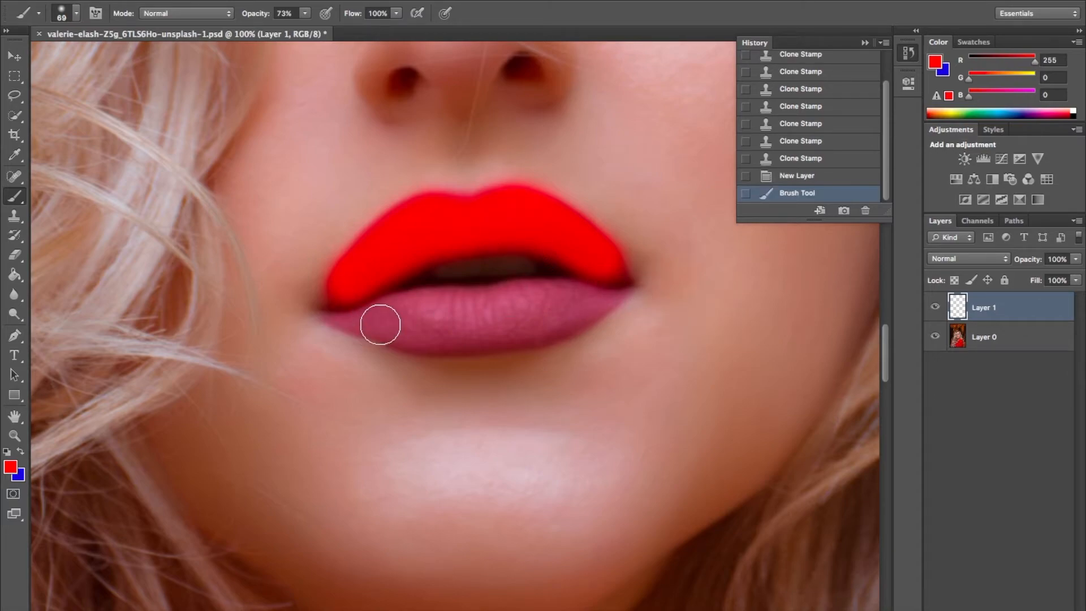
mouse_move(380, 321)
mouse_down()
mouse_move(497, 332)
mouse_move(596, 298)
mouse_move(518, 293)
mouse_move(494, 308)
mouse_move(380, 318)
mouse_up()
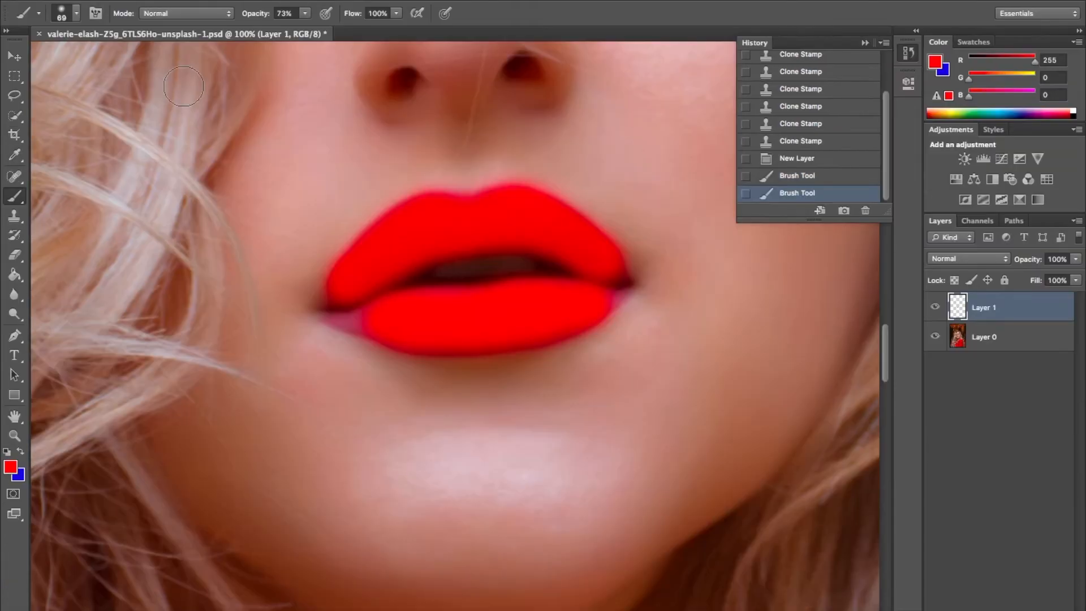
- Reduce the brush size to 19 px and fill both corners of the lower lip with red
click(76, 13)
drag(73, 60, 37, 59)
mouse_move(363, 313)
mouse_down()
mouse_move(344, 326)
mouse_move(378, 339)
mouse_up()
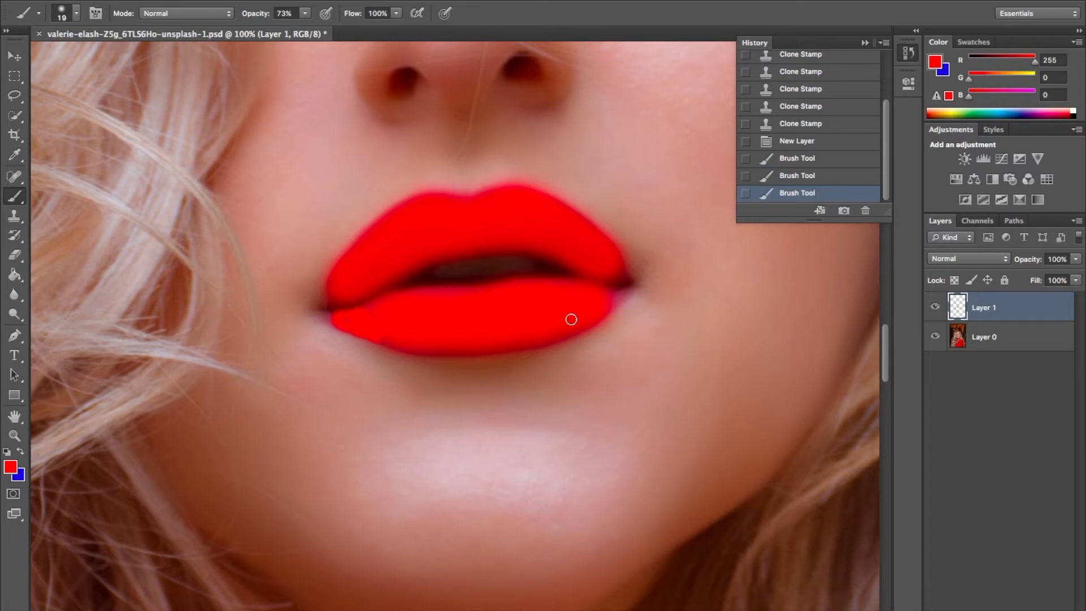
click(604, 298)
mouse_move(604, 297)
mouse_down()
mouse_move(620, 294)
mouse_move(612, 306)
mouse_up()
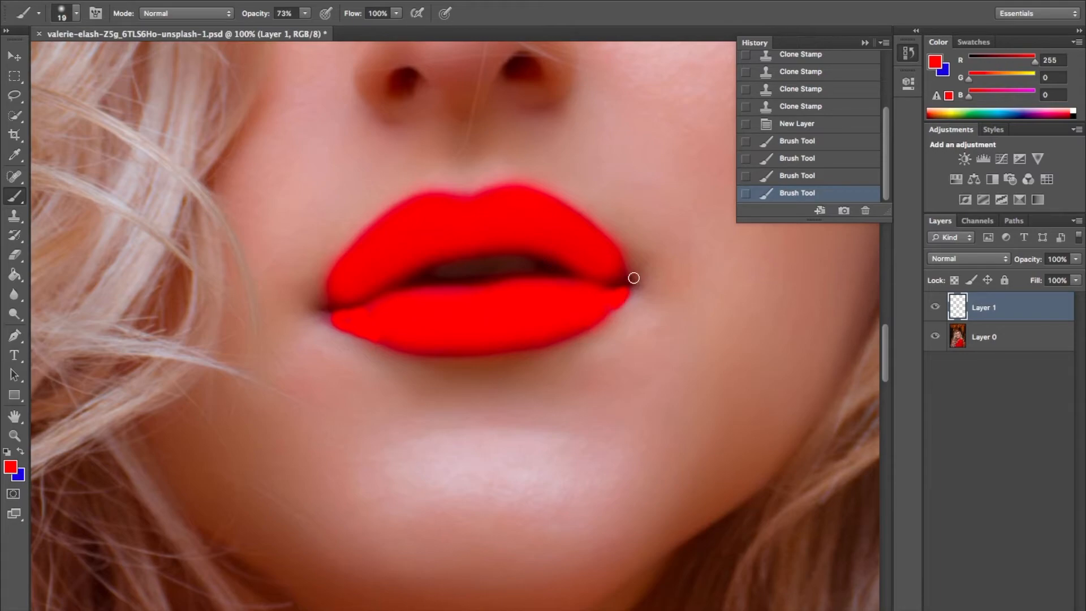
- Try filling the corner of the upper lip with red and revert that stroke
click(620, 275)
drag(621, 276, 610, 275)
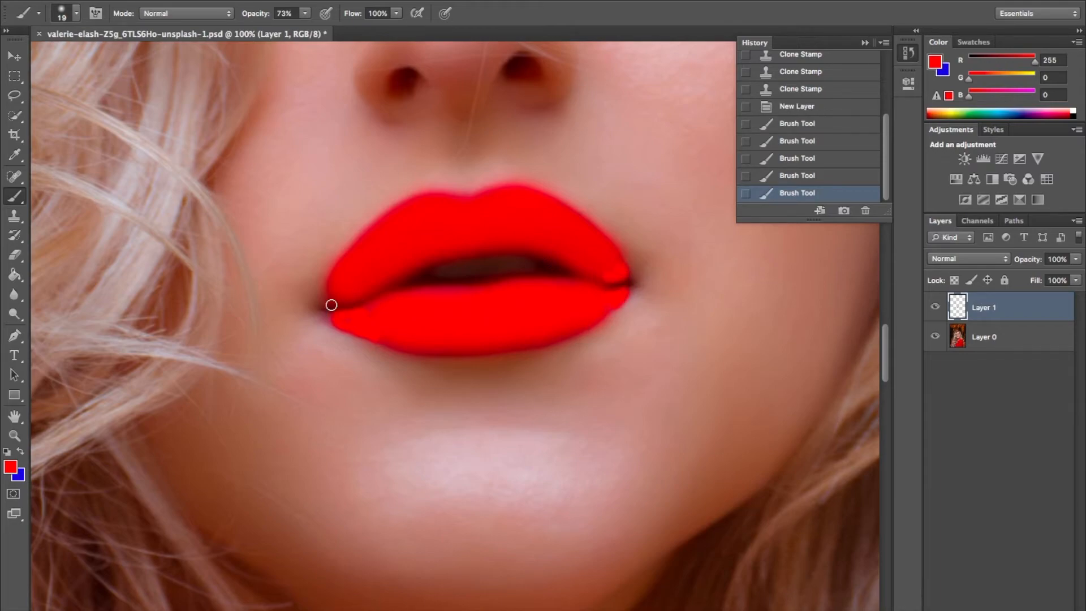
click(834, 179)
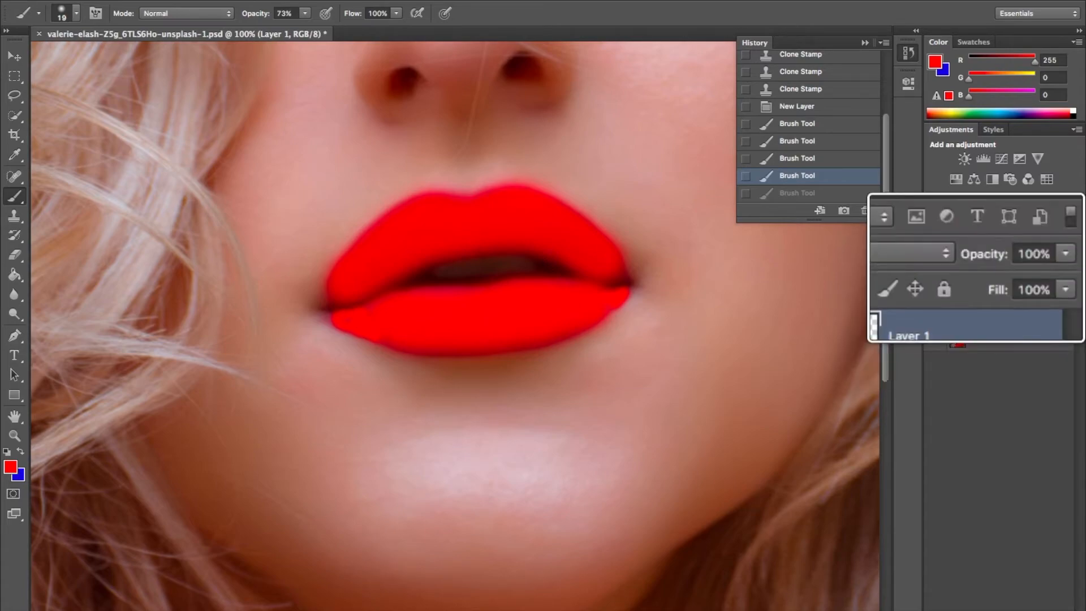
- Lower the opacity of Layer 1 with the red lip paint to 26%
click(1067, 261)
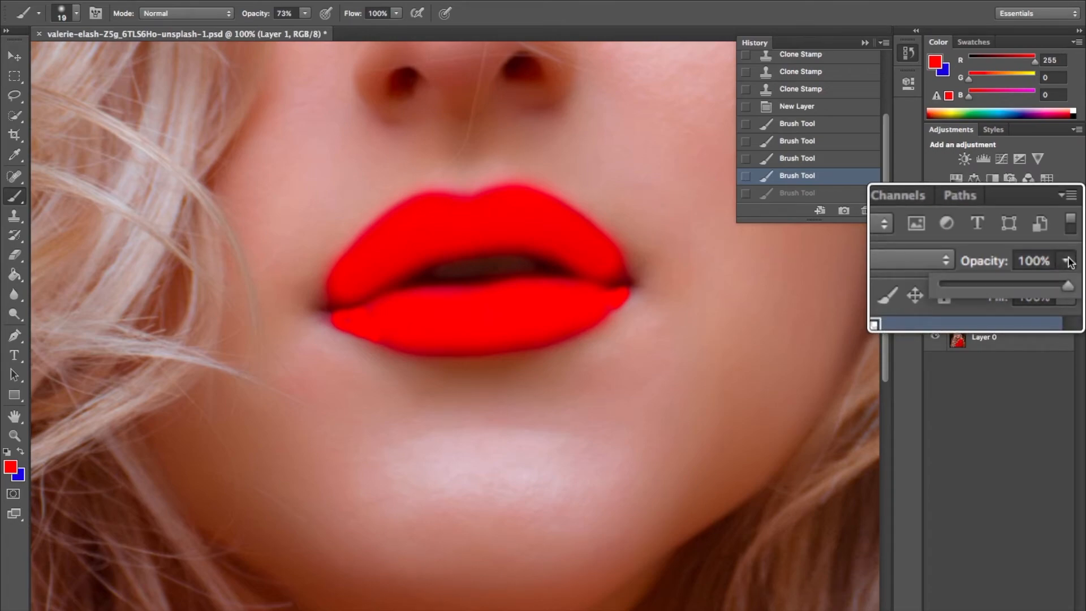
drag(1069, 274, 978, 283)
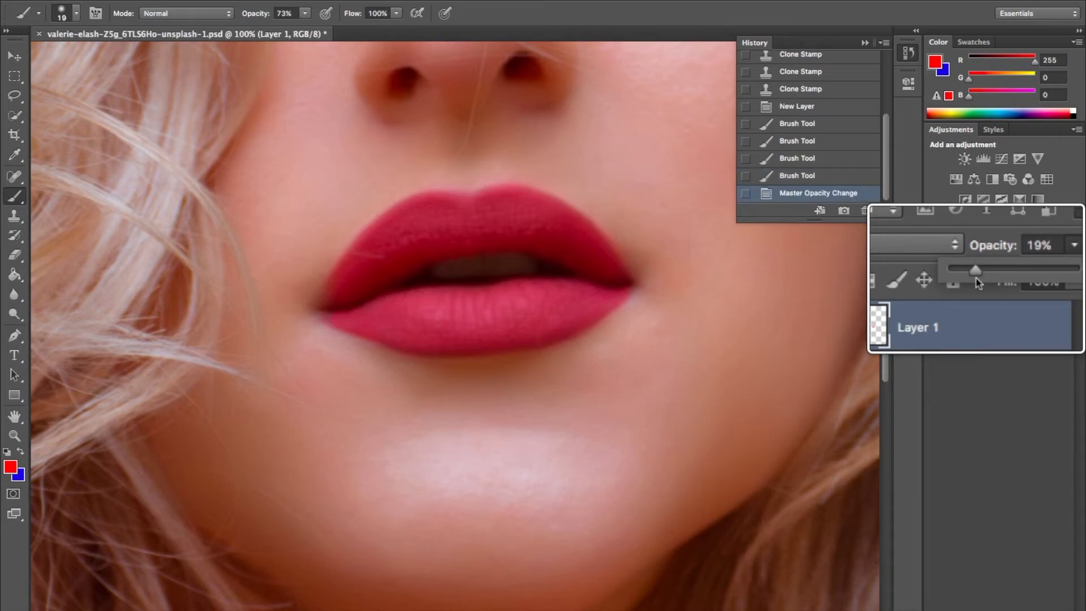
drag(978, 283, 977, 277)
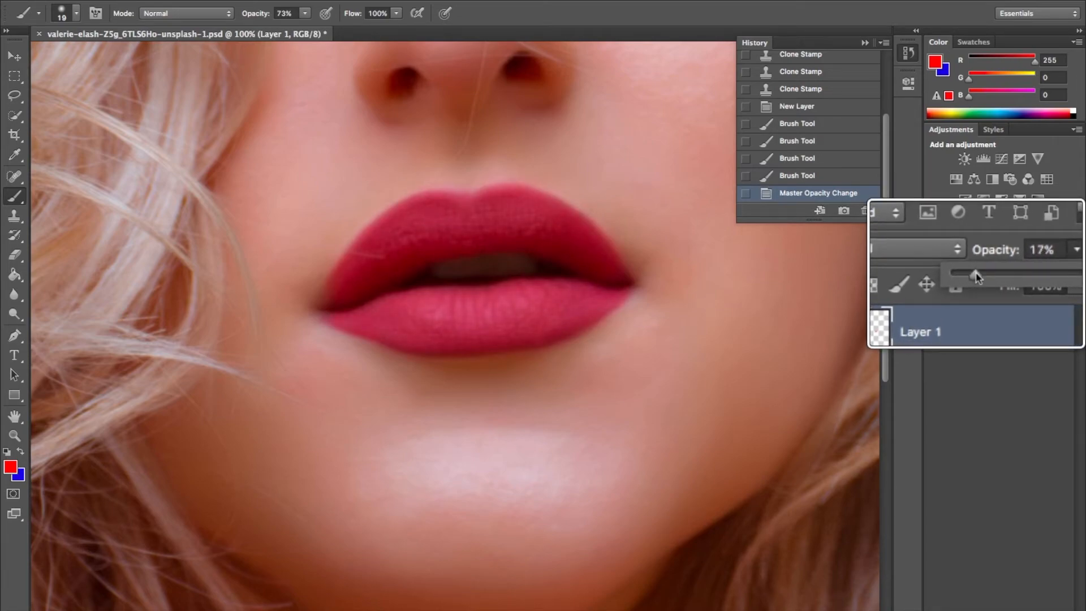
drag(977, 277, 977, 277)
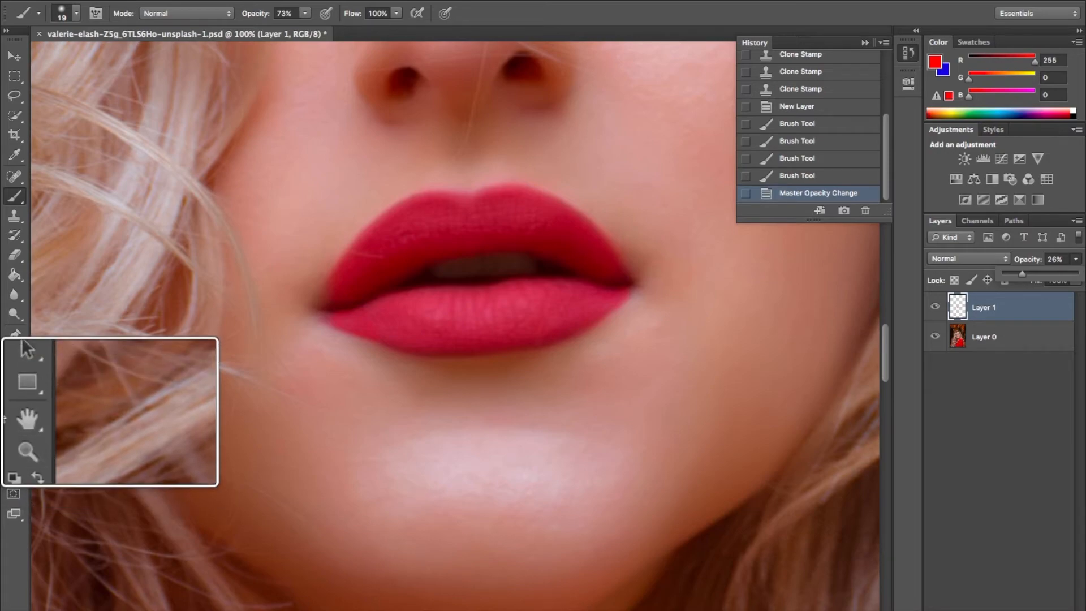
- Examine the recoloured lips in the whole portrait at 16.7% zoom, and inspect both eyes at 100%
click(21, 436)
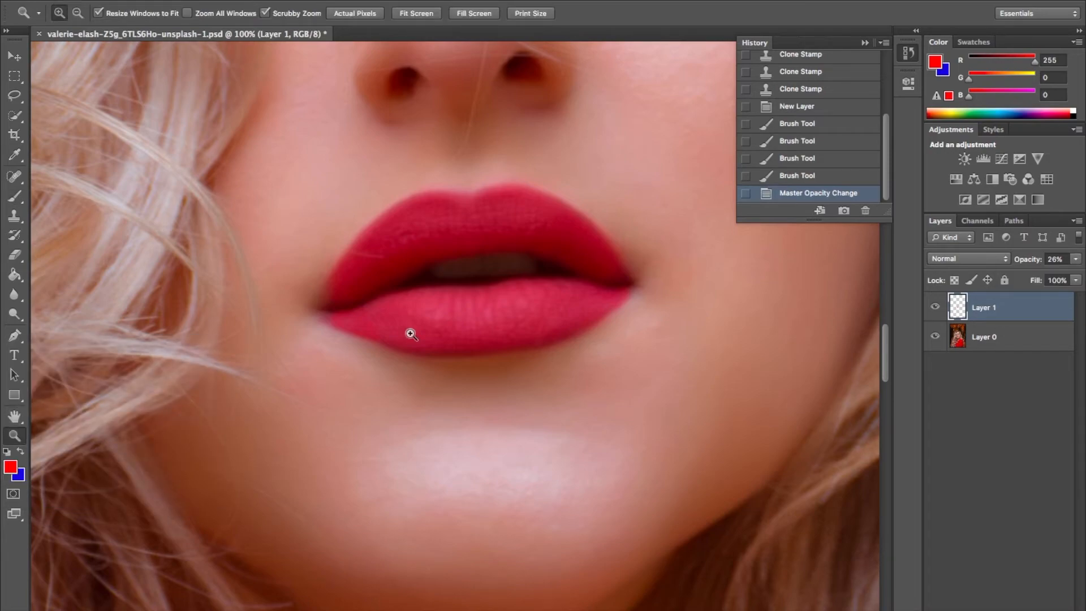
alt+click(437, 326)
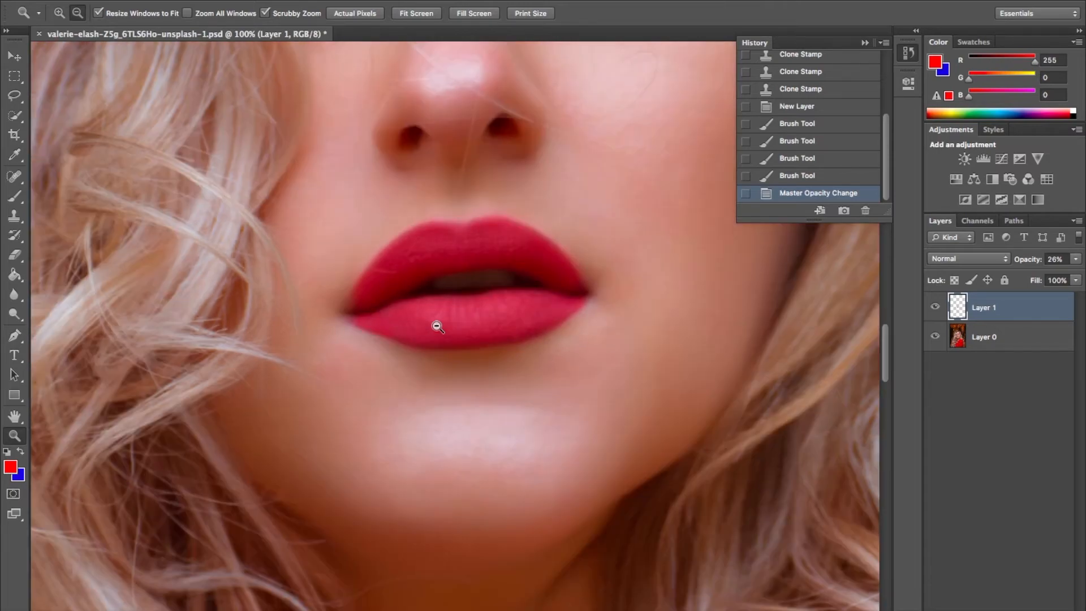
alt+click(440, 327)
alt+click(441, 327)
alt+click(441, 327)
alt+click(442, 327)
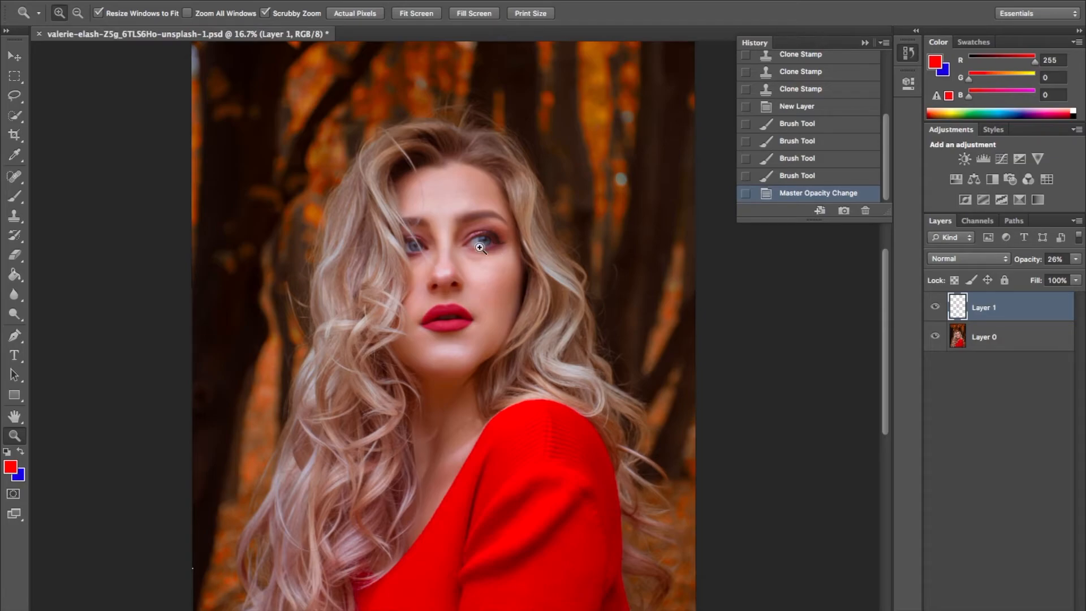
drag(480, 247, 479, 247)
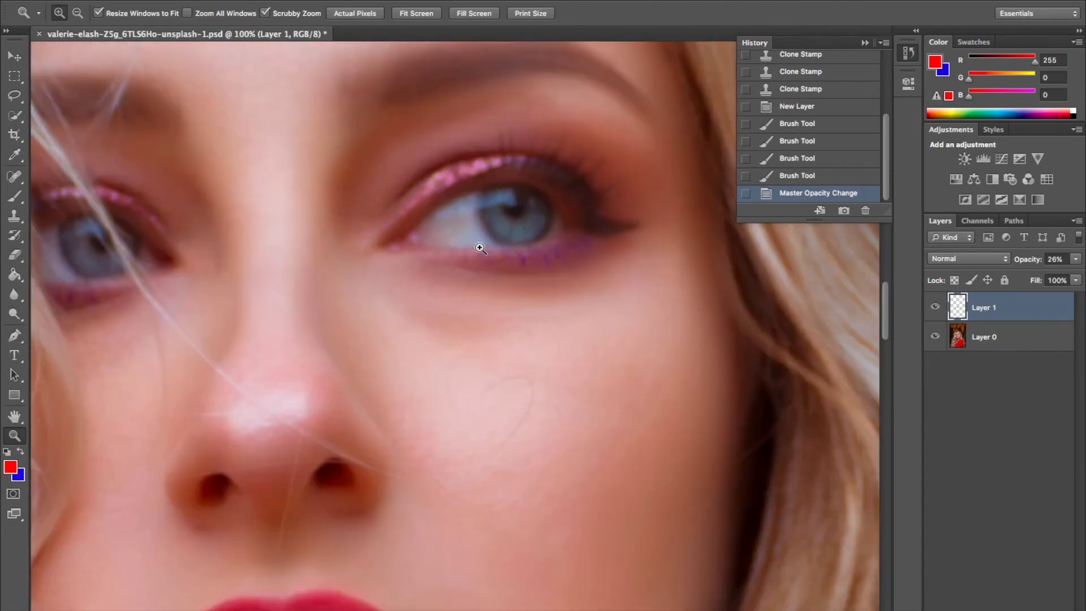
scroll(479, 247, right, 4)
scroll(479, 247, up, 2)
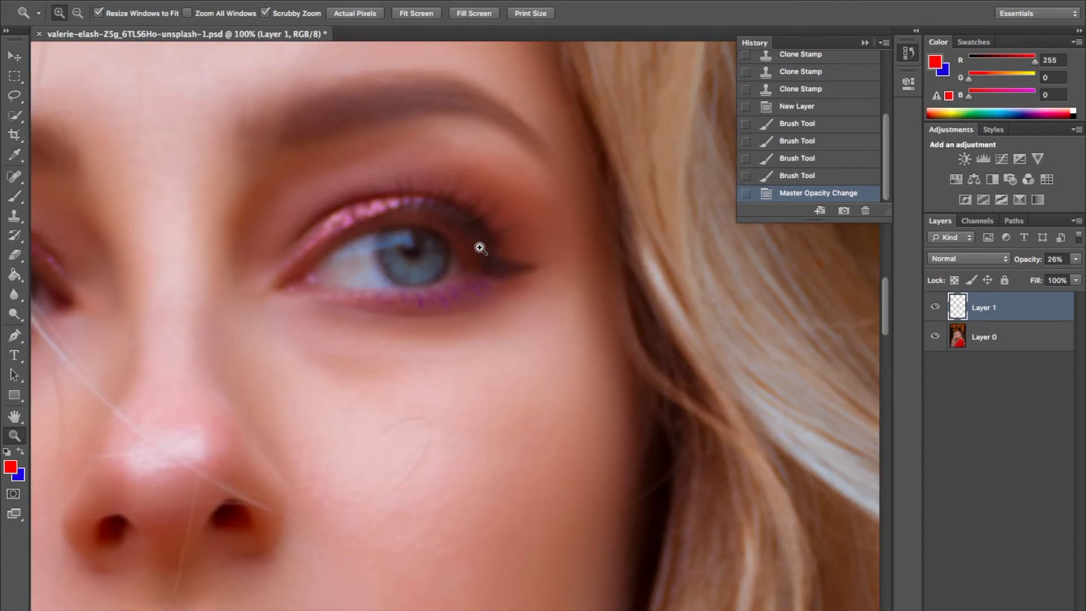
scroll(479, 247, down, 2)
scroll(479, 247, left, 5)
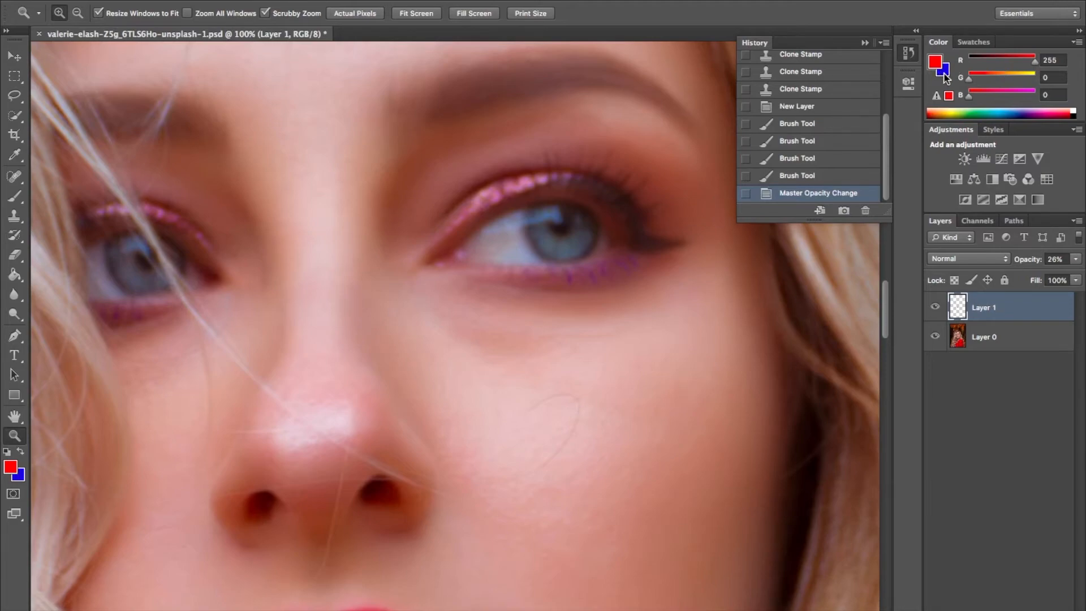
- Make blue the foreground colour and set the Brush tool's size to 96 px to match the iris
key(x)
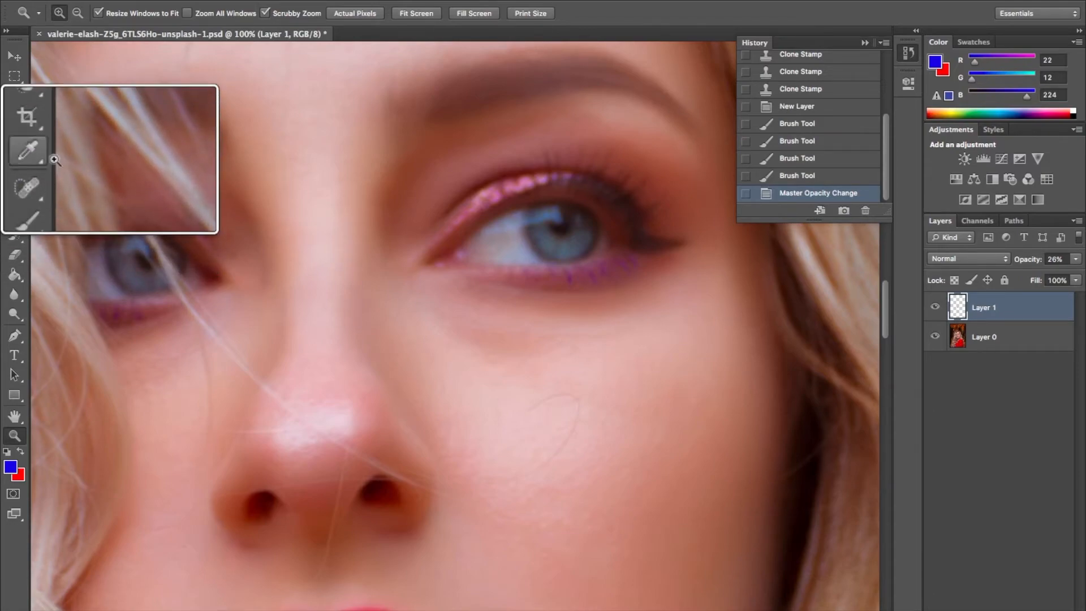
click(26, 198)
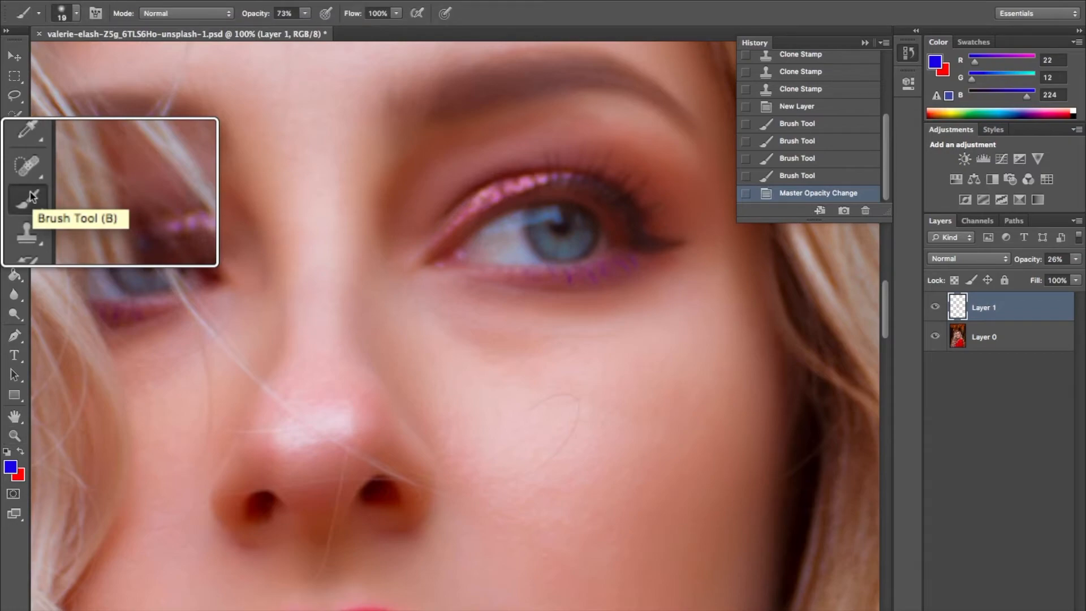
right_click(32, 196)
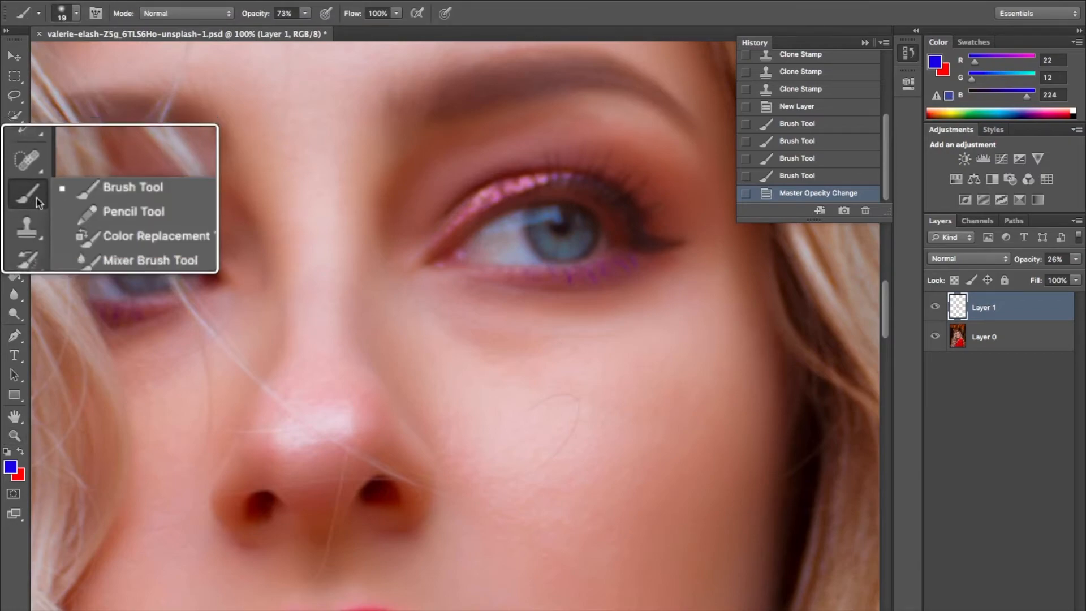
click(109, 192)
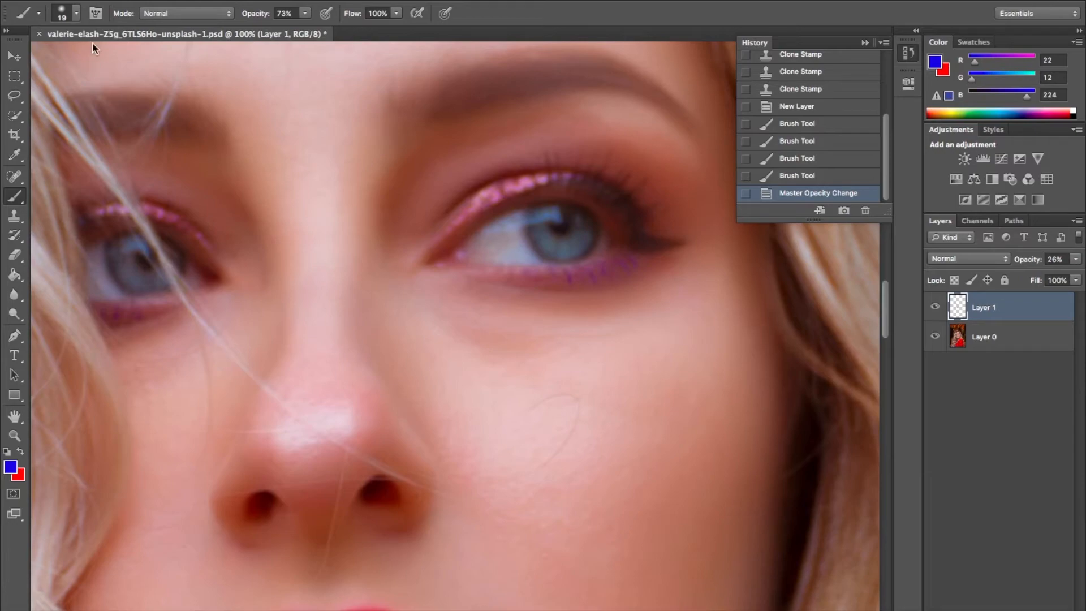
click(75, 14)
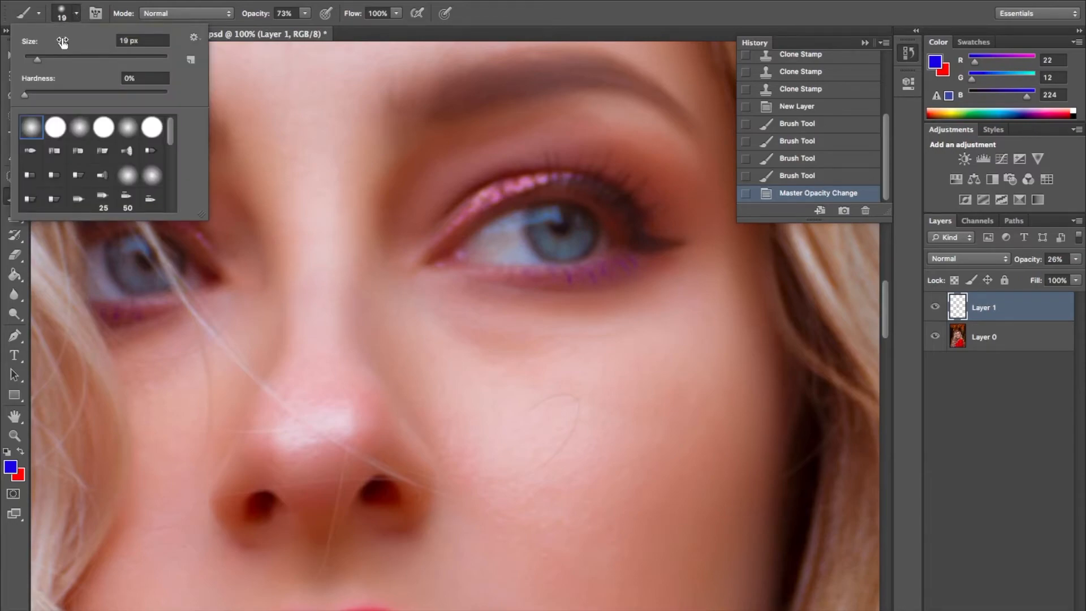
drag(35, 61, 105, 66)
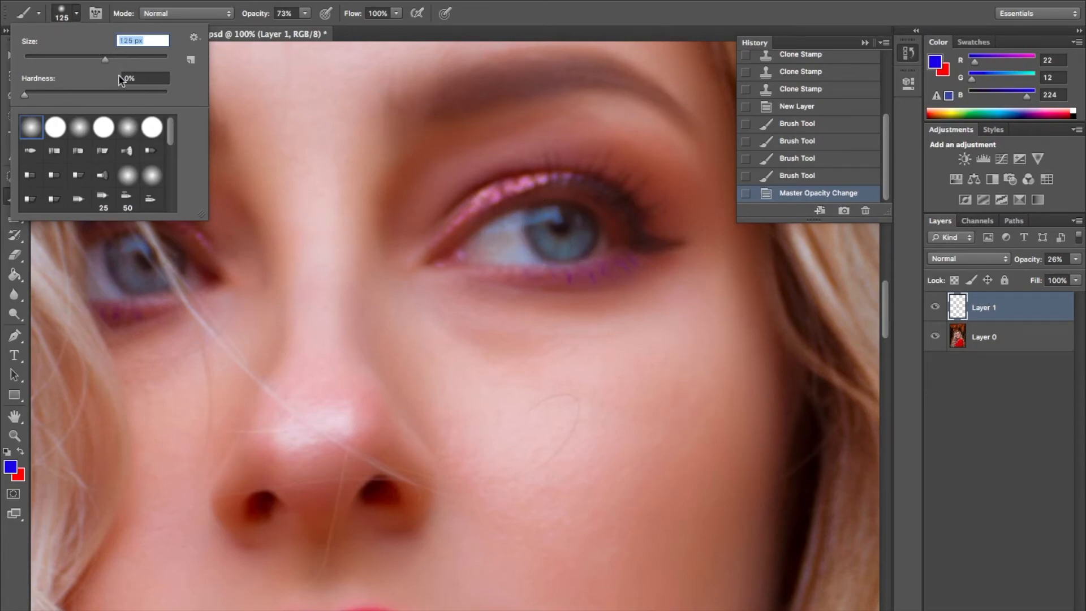
drag(105, 59, 98, 57)
click(91, 58)
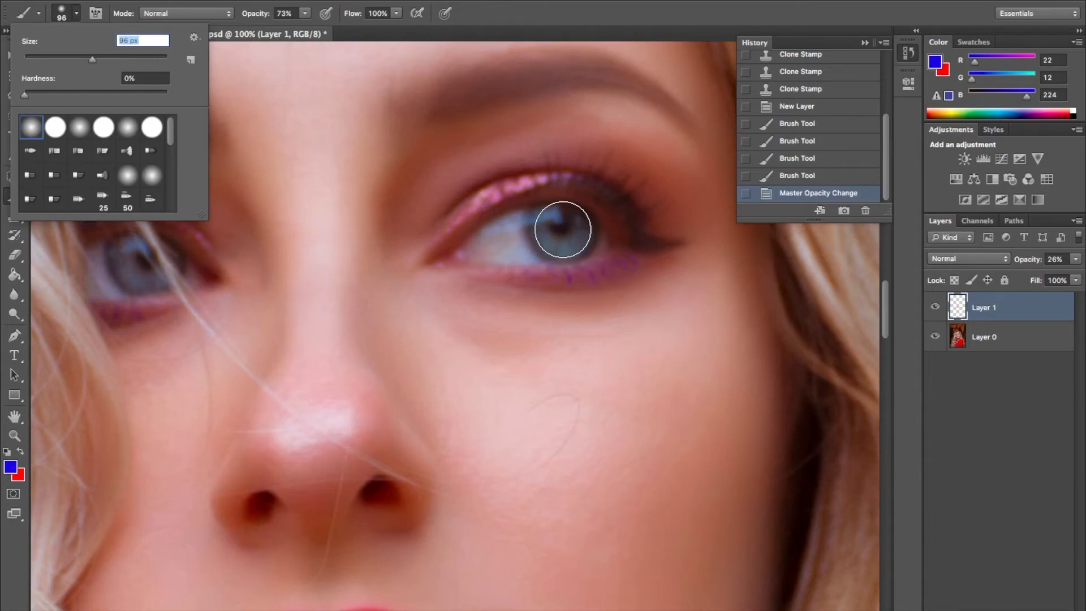
- Try painting the iris of the fully visible eye blue on Layer 1 with repeated brush dabs
click(562, 229)
click(563, 229)
click(562, 229)
click(562, 229)
click(563, 229)
click(563, 229)
click(562, 229)
click(562, 229)
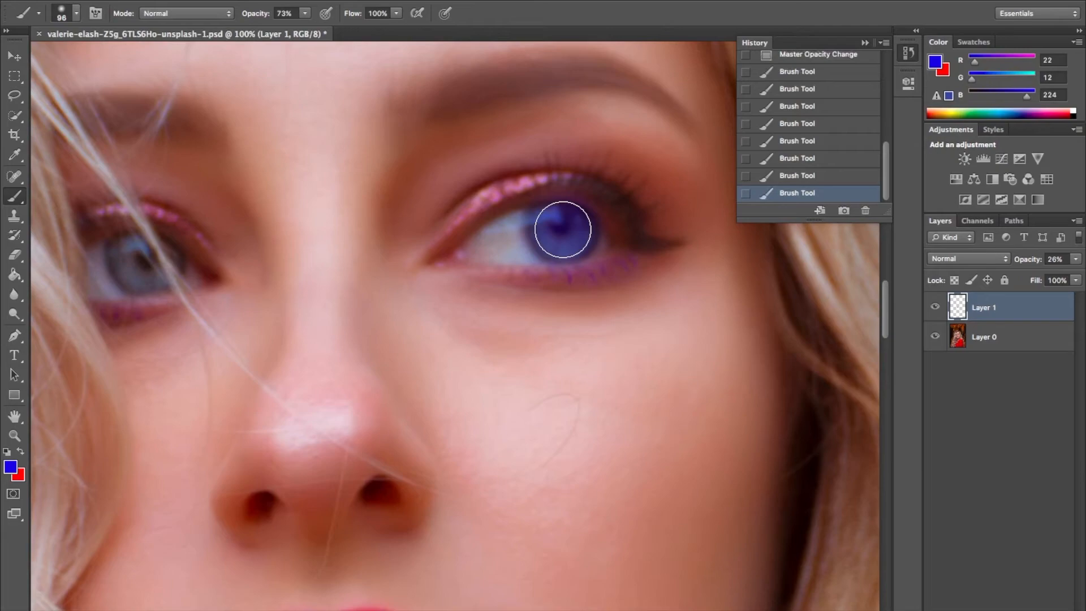
click(563, 229)
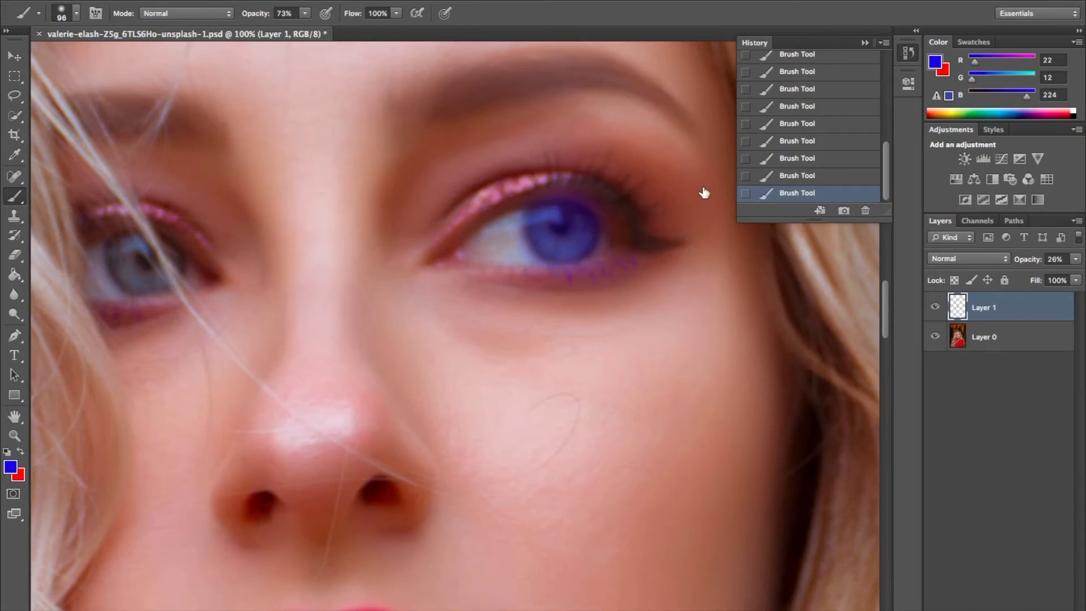
- Revert the history to the Master Opacity Change state to discard the blue iris painting
scroll(774, 157, up, 5)
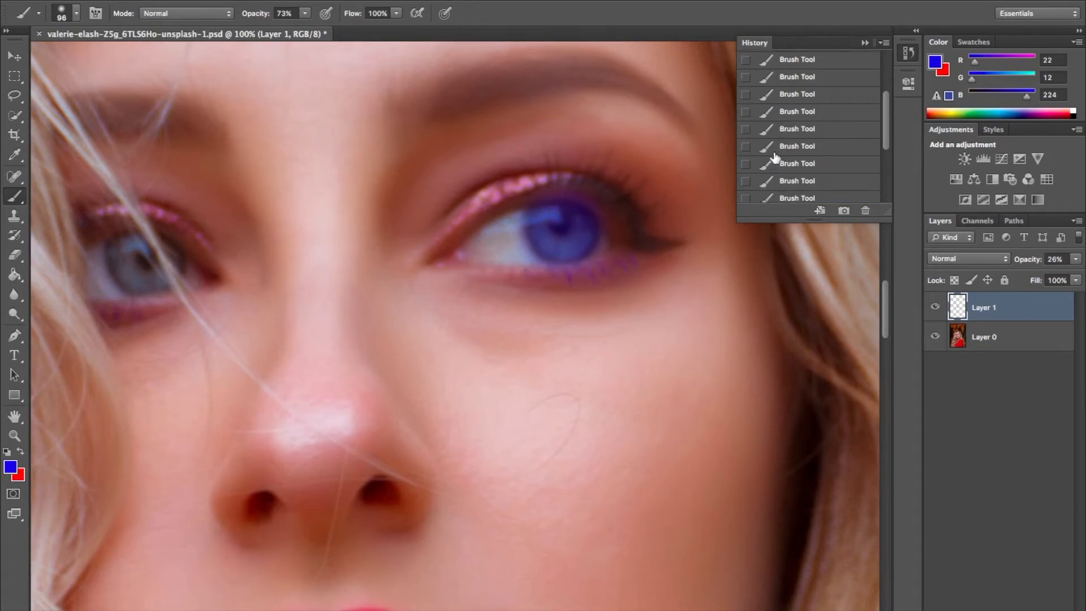
scroll(775, 158, down, 1)
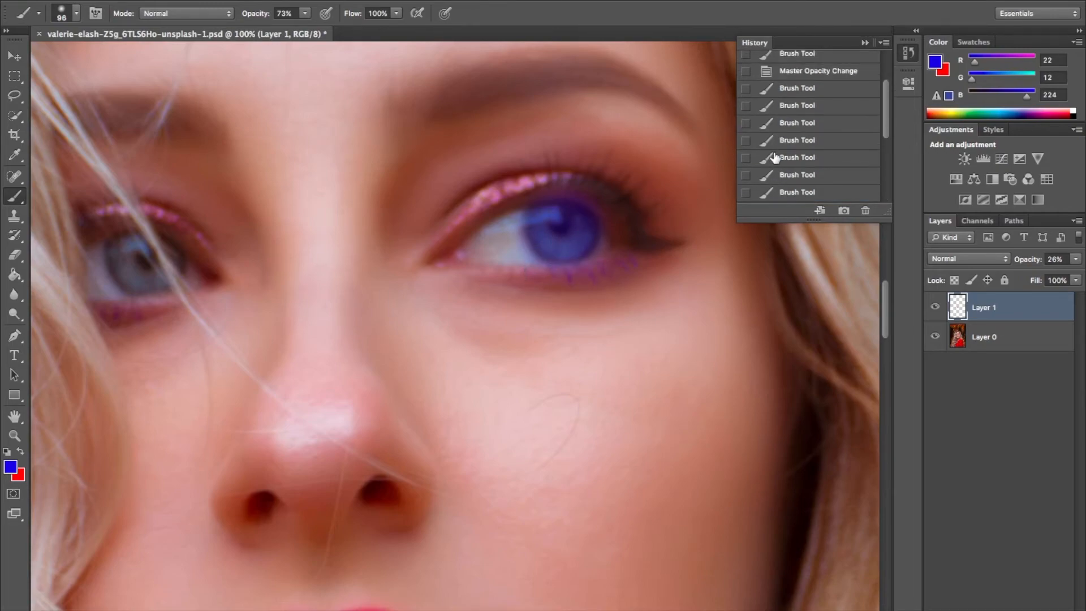
click(810, 93)
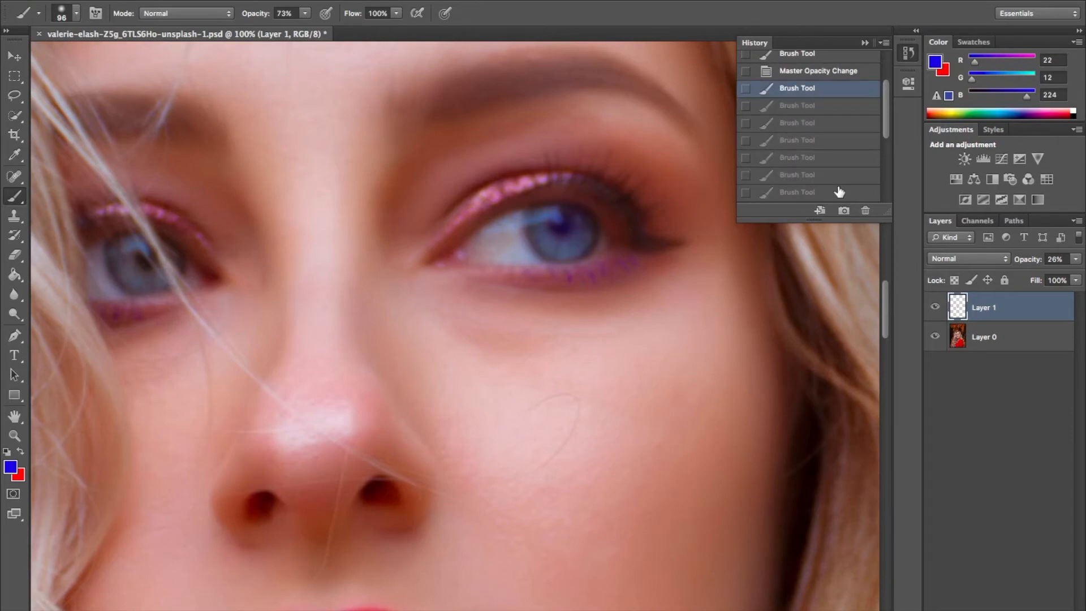
click(810, 73)
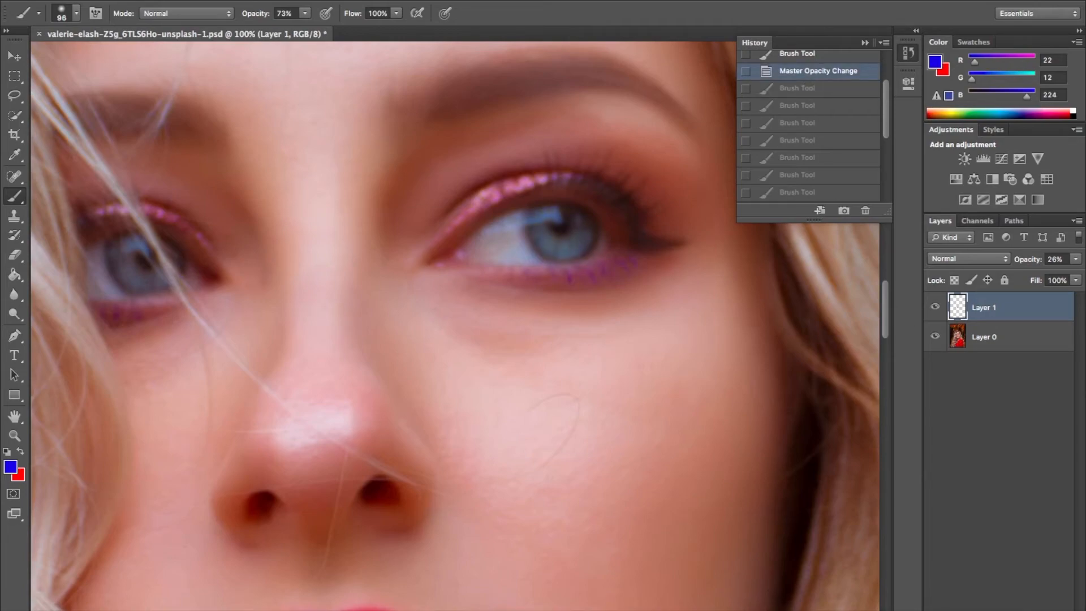
- Add a new layer above Layer 1 and paint both irises solid blue on it
click(1038, 610)
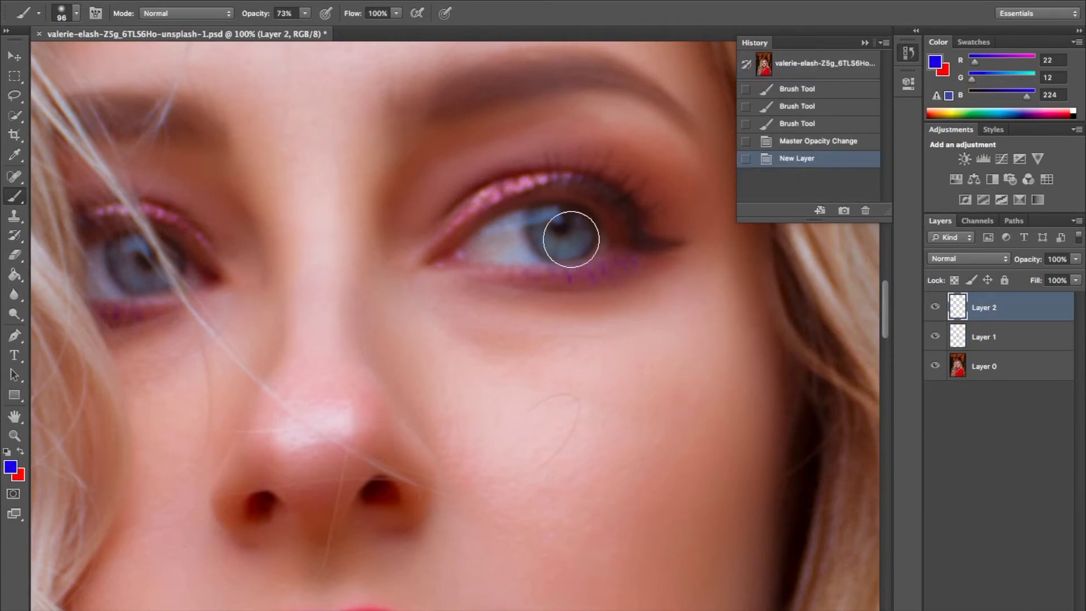
click(559, 228)
click(559, 228)
click(559, 227)
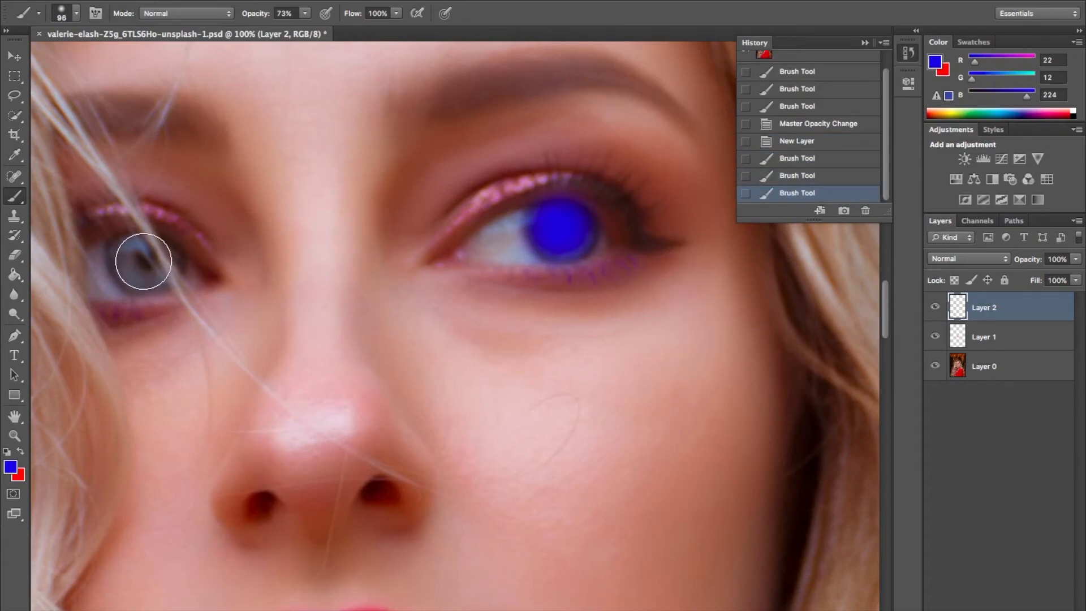
click(143, 261)
click(143, 262)
click(144, 261)
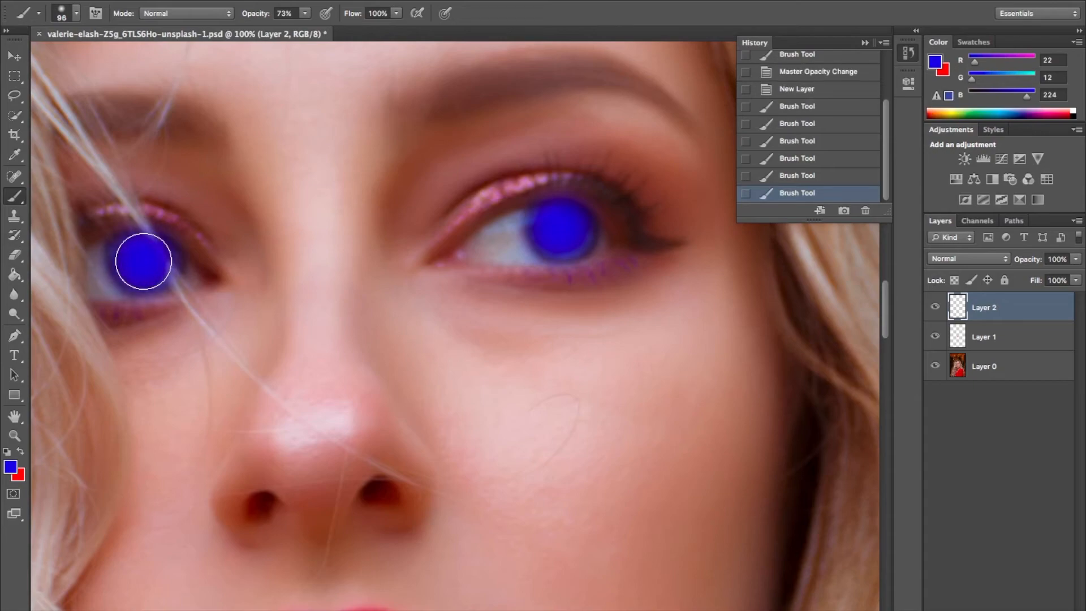
click(144, 261)
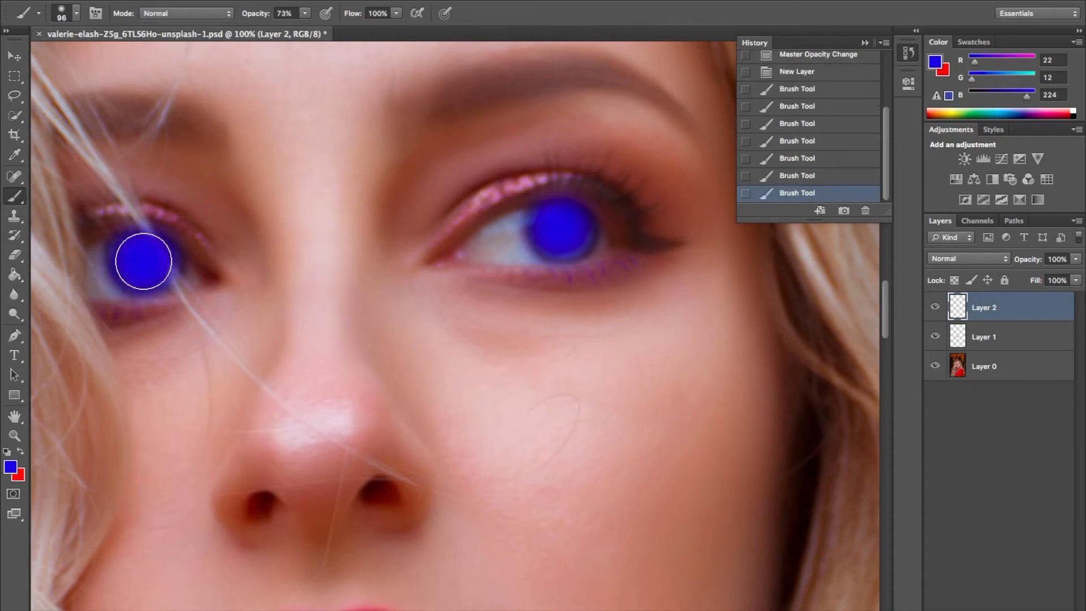
click(561, 231)
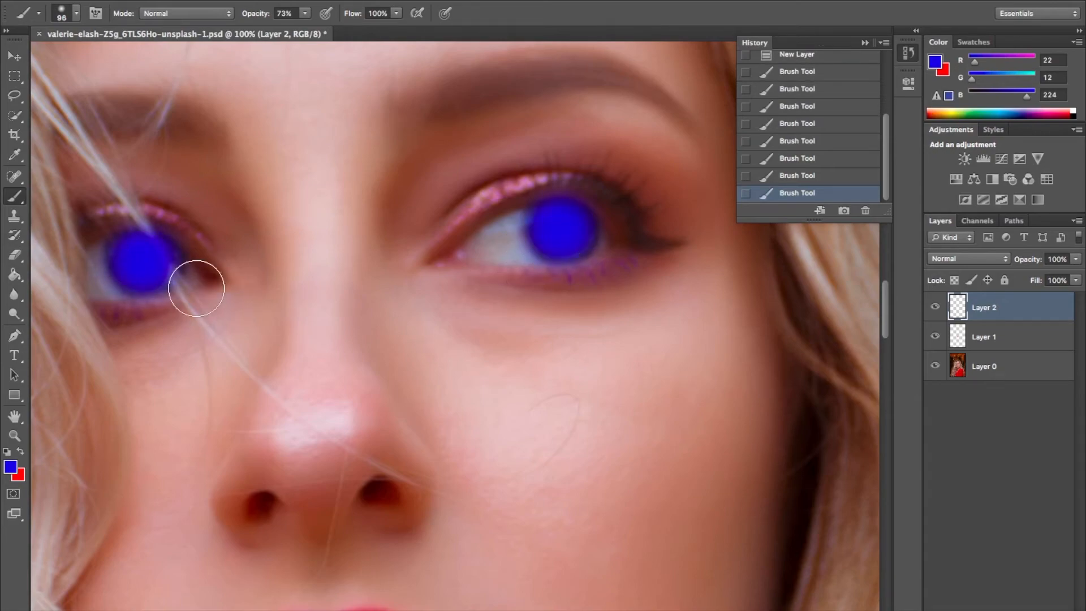
click(140, 257)
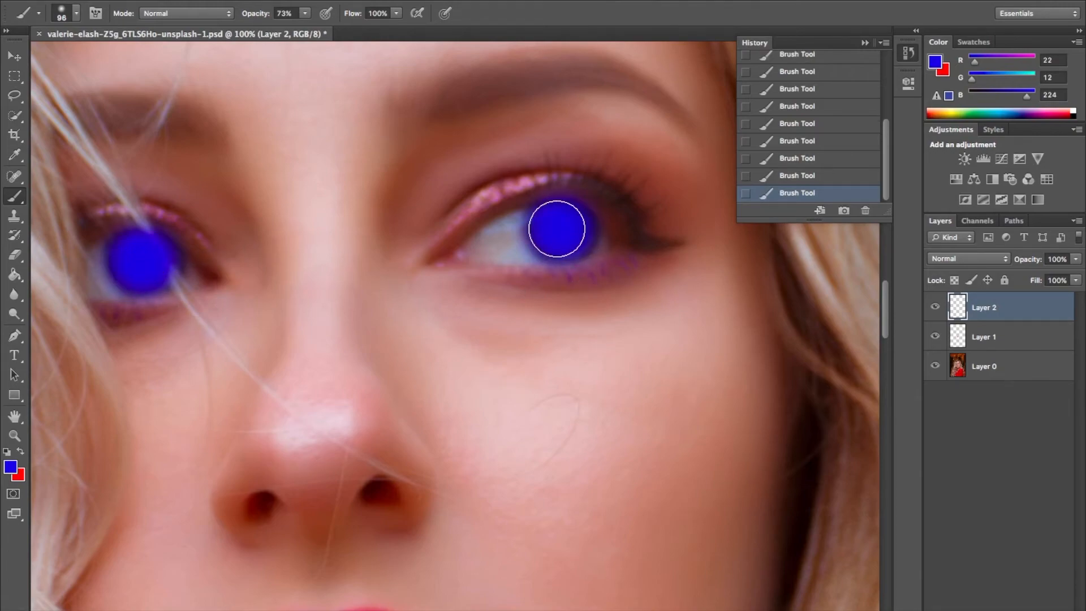
click(76, 13)
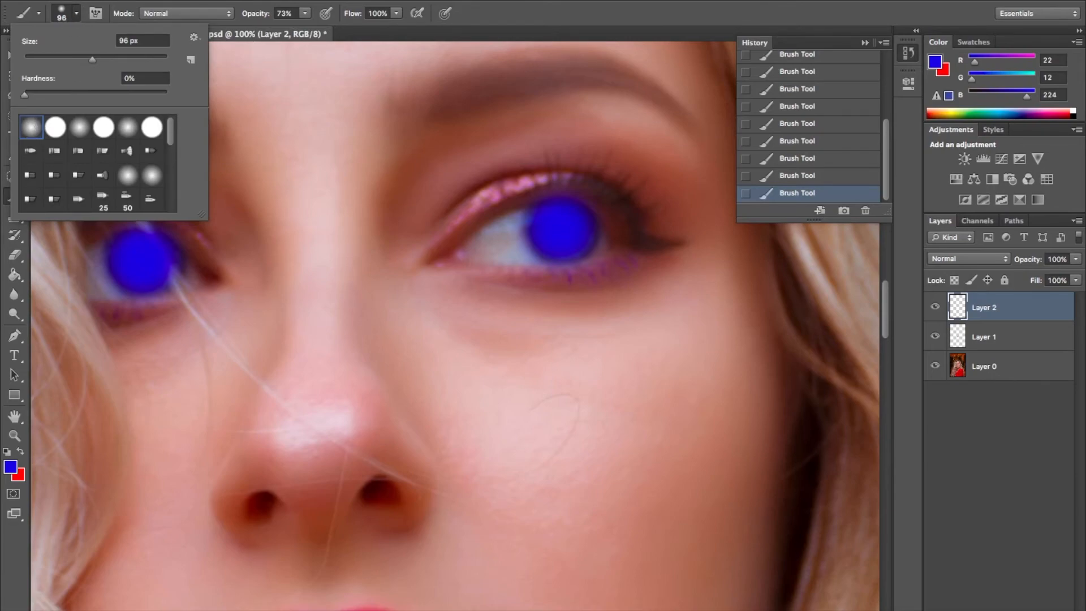
click(521, 8)
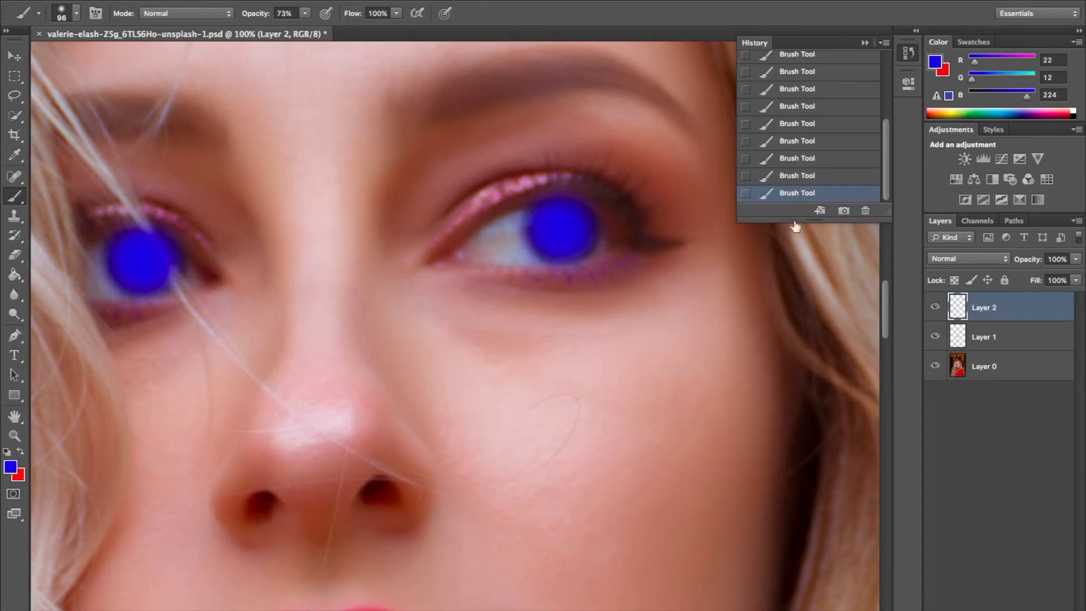
- Change the foreground colour from blue to dark brown #5c330c
click(939, 67)
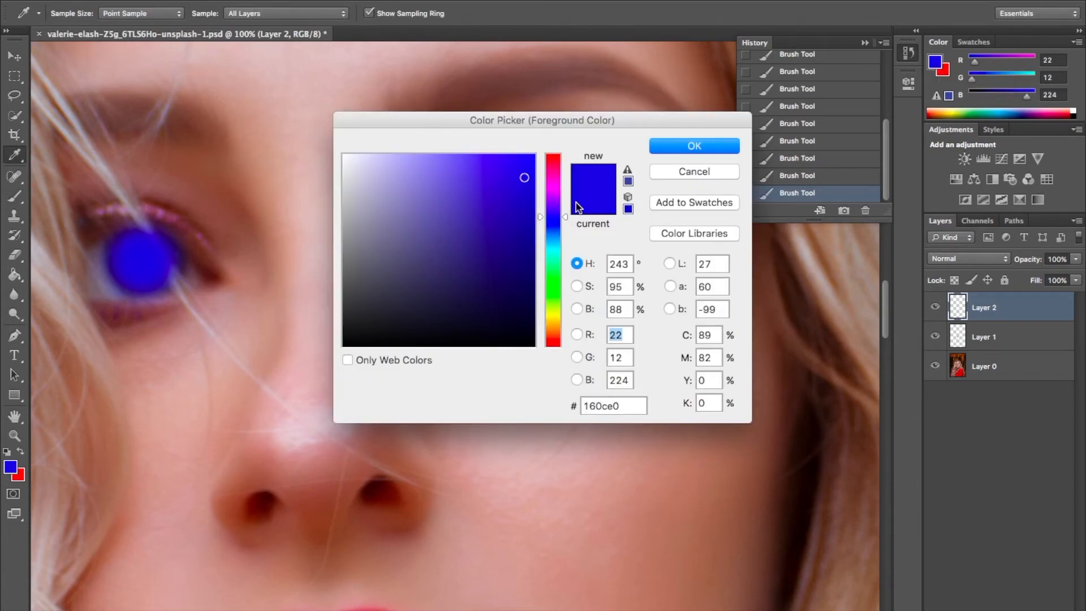
drag(563, 216, 568, 334)
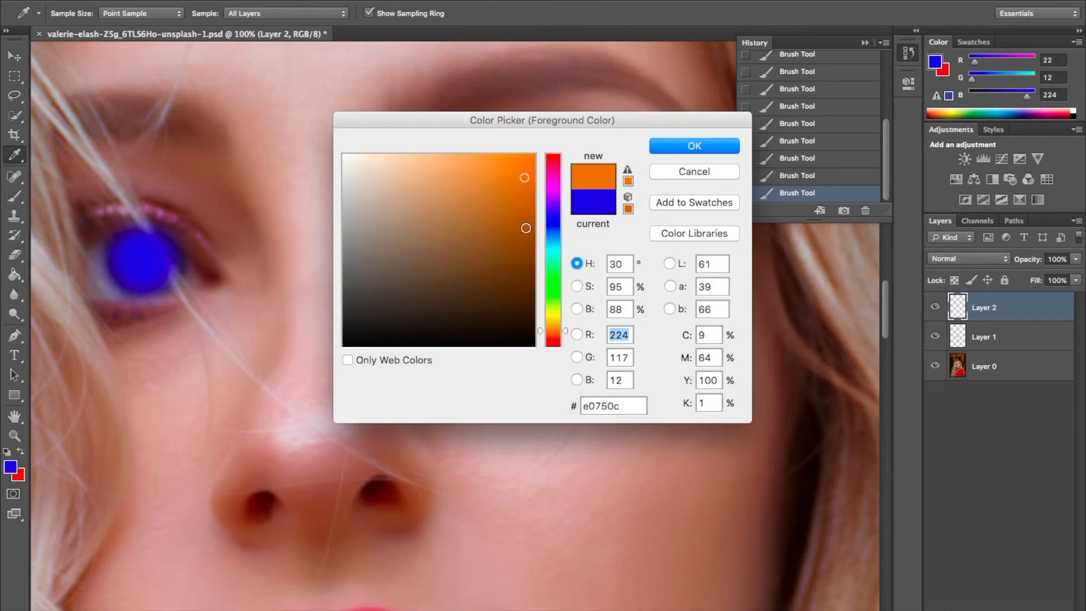
drag(524, 177, 511, 277)
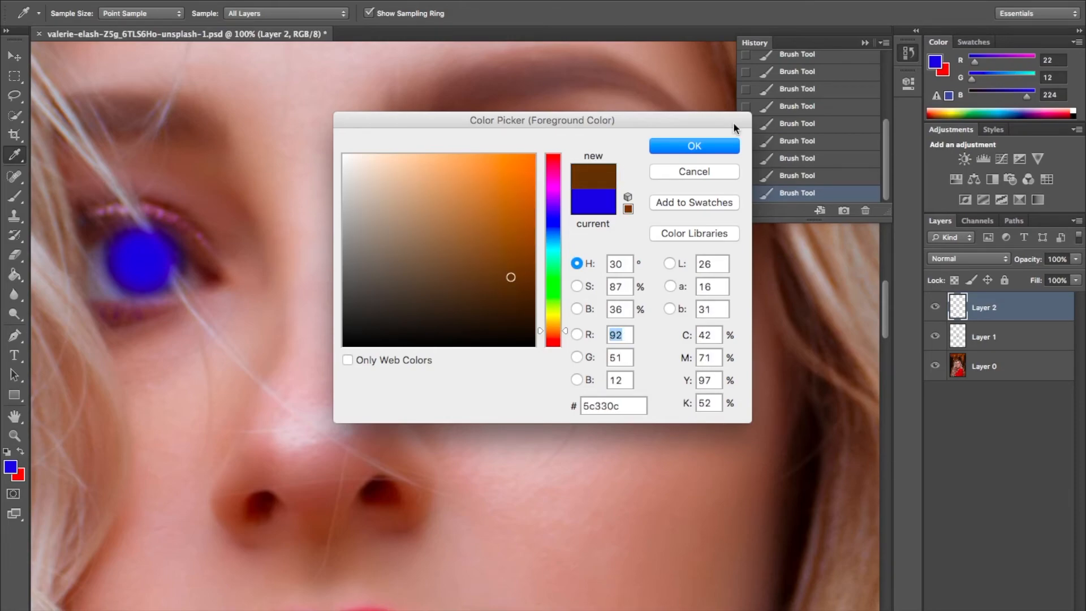
click(714, 145)
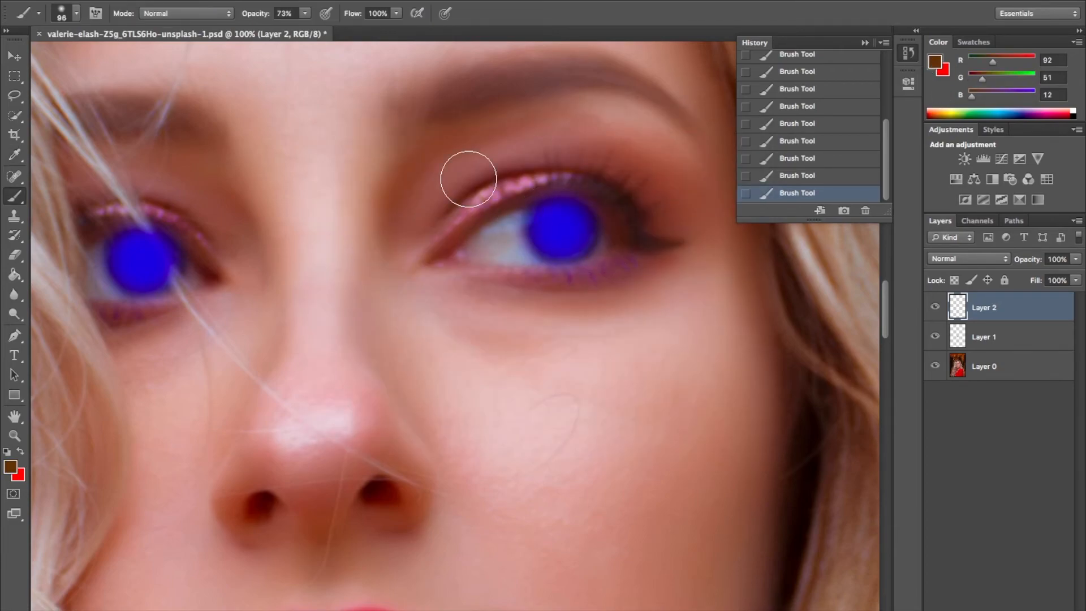
- Set the brush size to 41 px and dab a brown pupil into the centre of both blue irises on Layer 2
click(75, 14)
drag(90, 63, 53, 60)
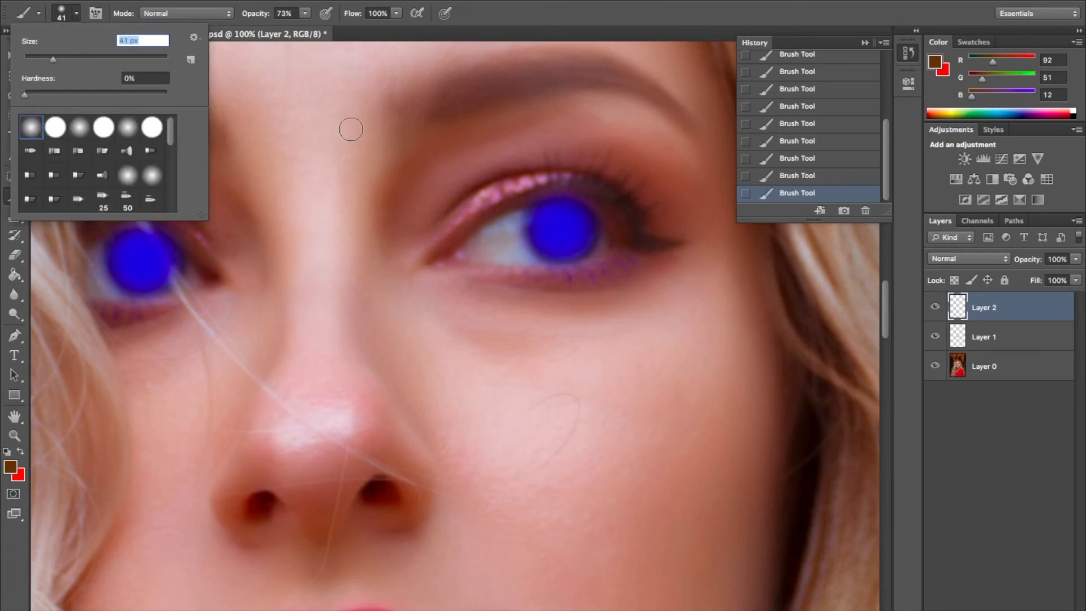
click(563, 229)
click(563, 229)
click(563, 229)
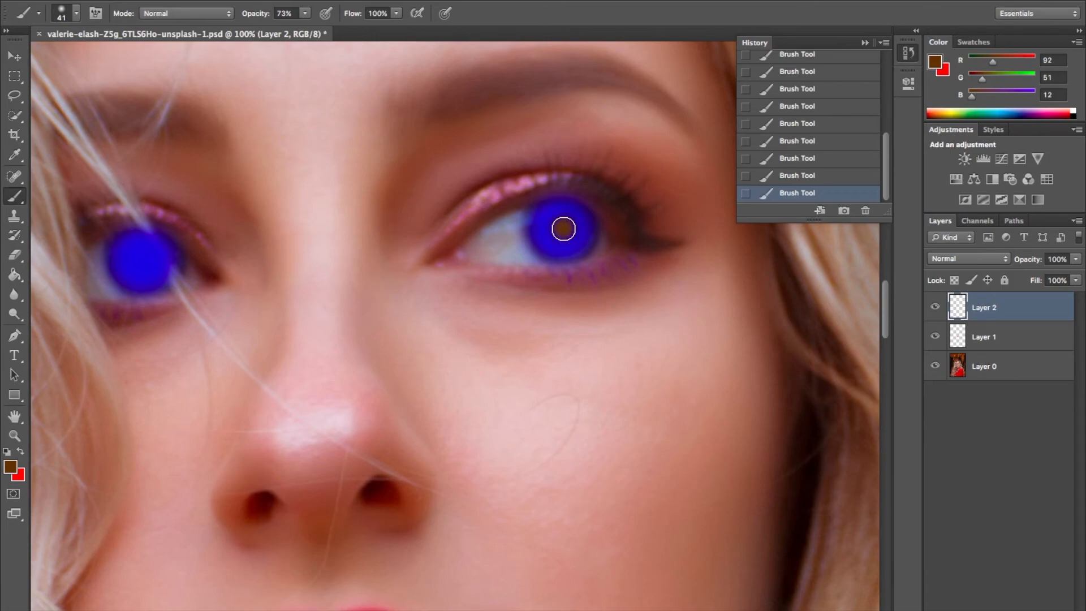
click(144, 258)
click(143, 259)
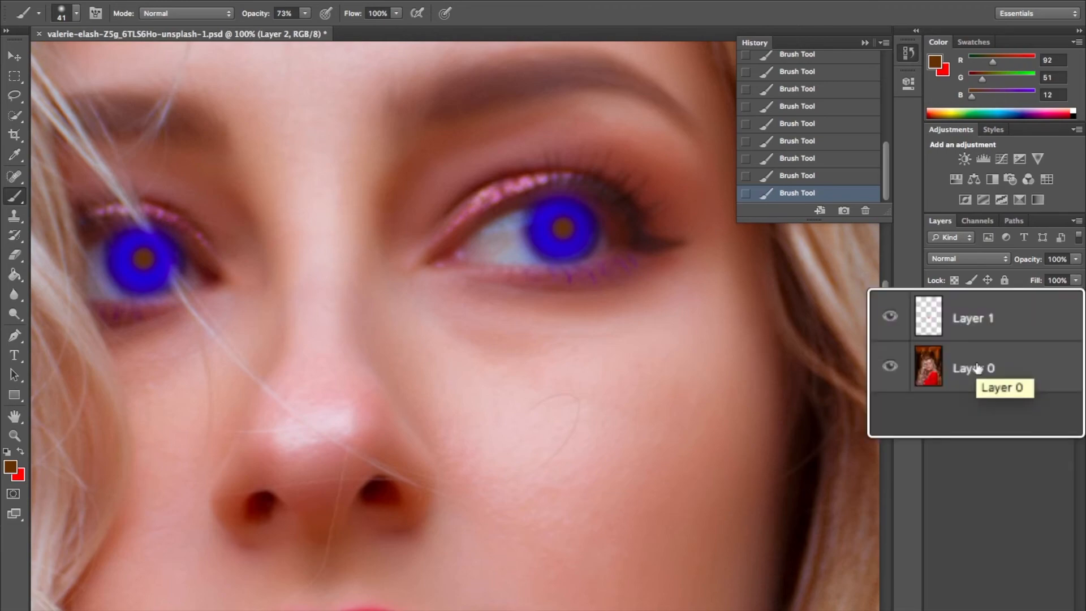
- Lower the opacity of Layer 2 to 35% and deselect all layers
click(1066, 255)
drag(1068, 275, 985, 284)
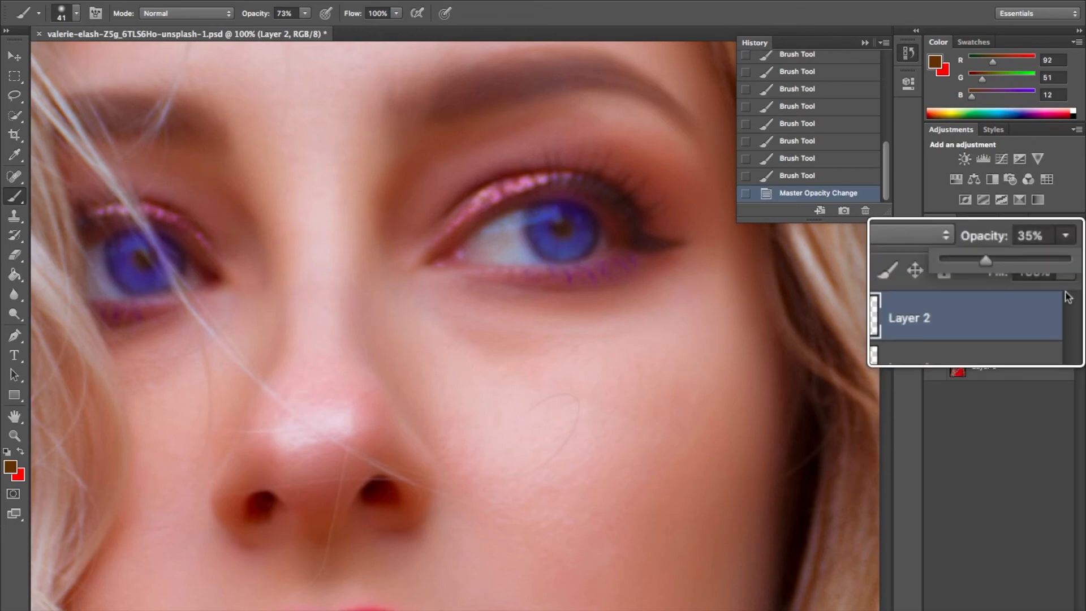
click(993, 473)
- Examine how the recoloured eyes blend into the face, both close up and across the wider portrait
scroll(545, 320, left, 5)
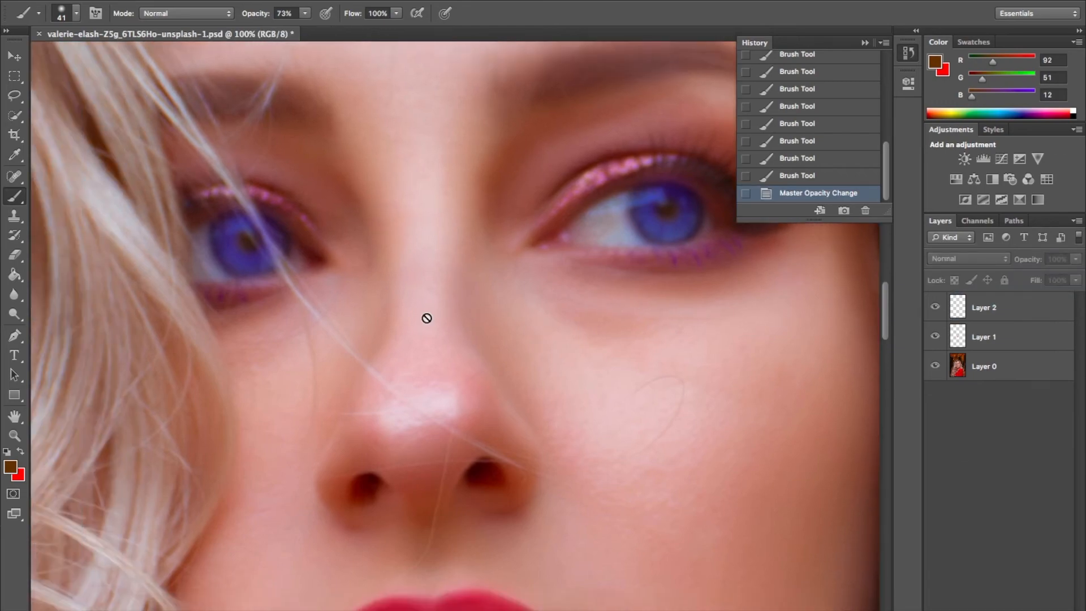
click(15, 436)
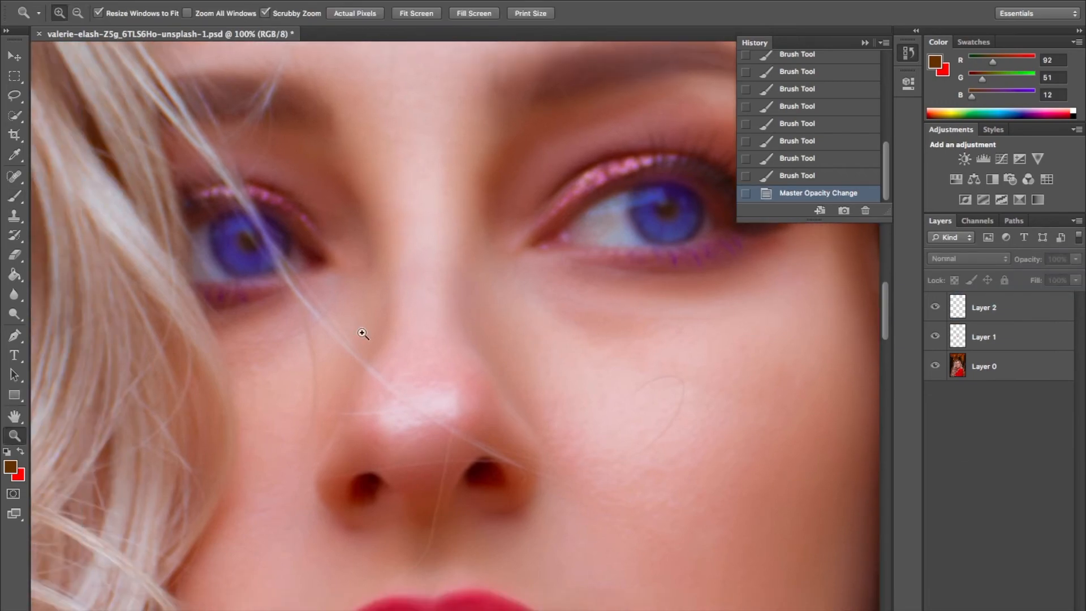
click(390, 320)
click(390, 321)
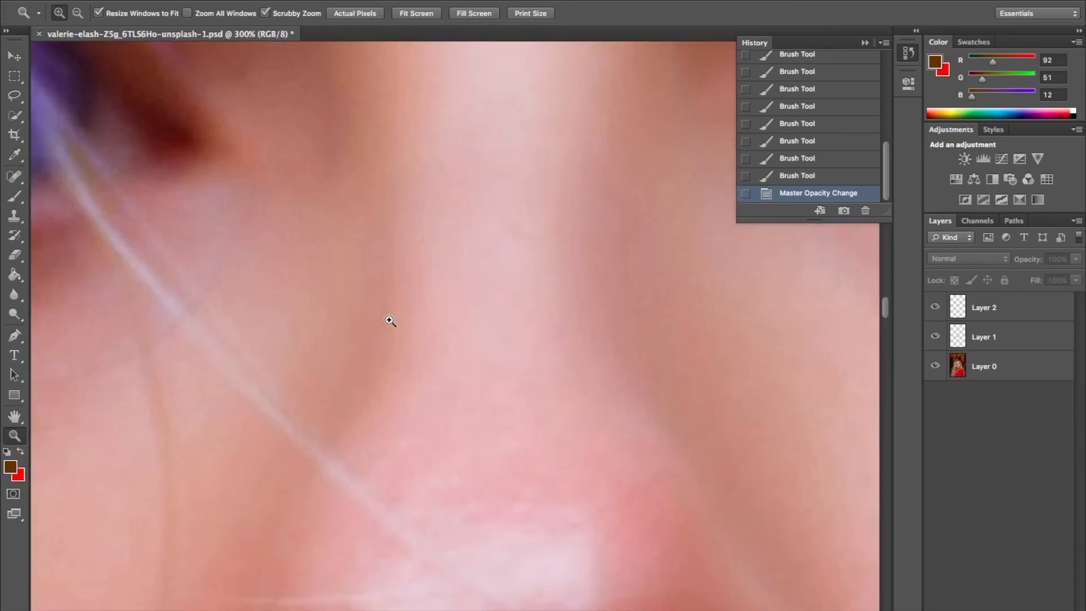
alt+click(390, 321)
alt+click(389, 320)
alt+click(389, 321)
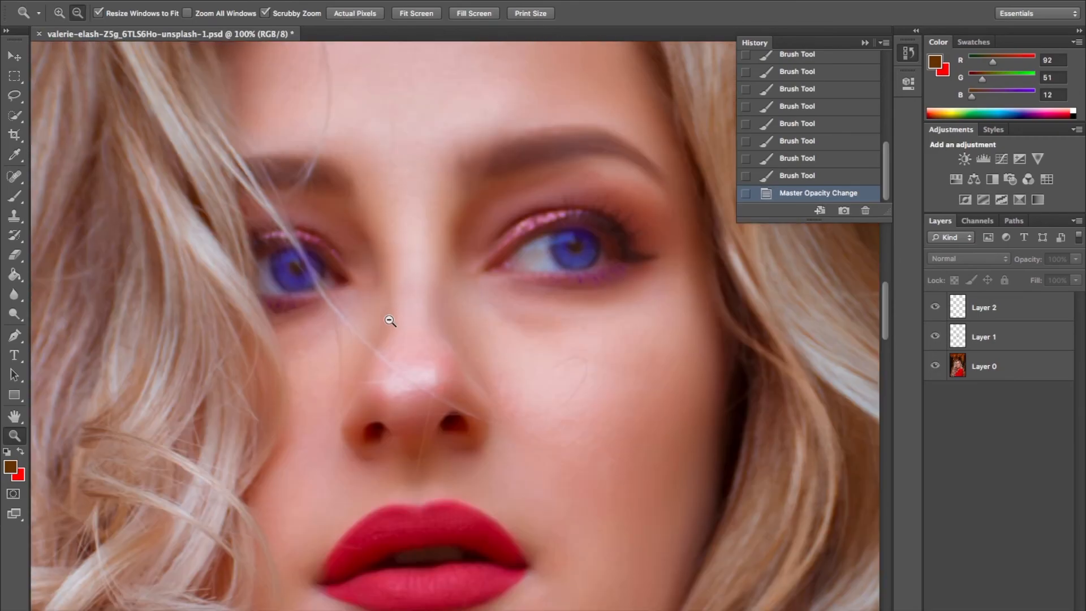
alt+click(389, 321)
alt+click(389, 321)
alt+click(389, 320)
alt+click(394, 321)
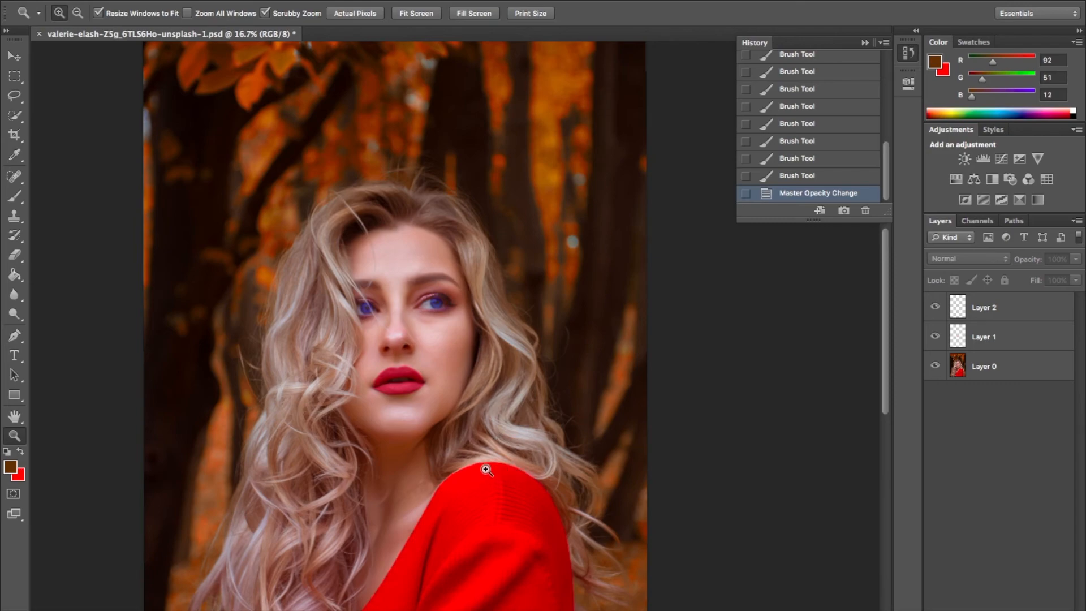
- Try cloning skin across the chin highlight on Layer 0 with the Clone Stamp, and revert the history to the Master Opacity Change state
click(410, 409)
click(409, 409)
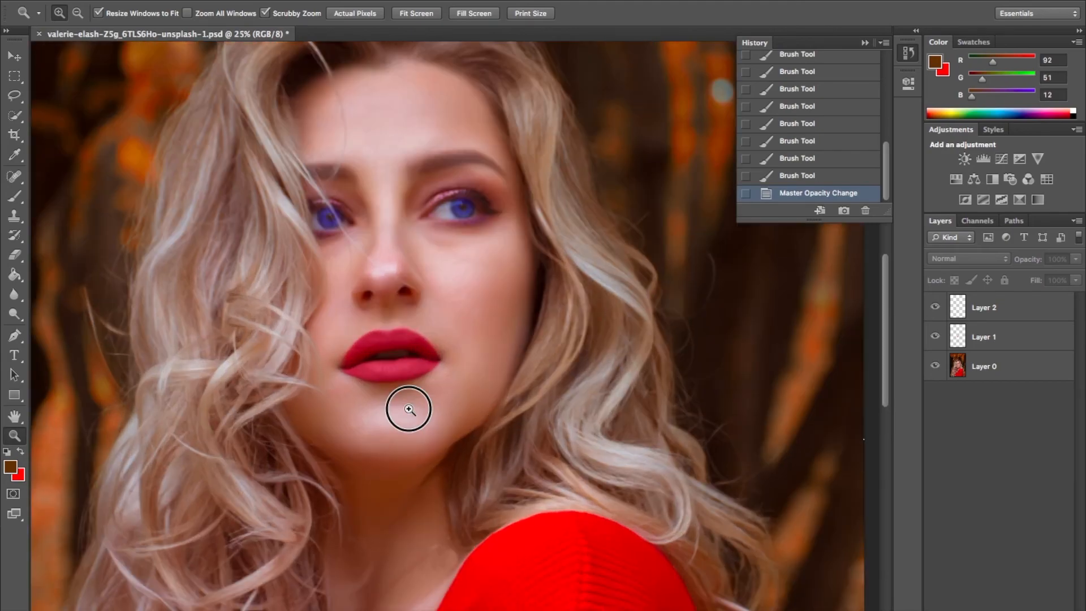
click(409, 409)
click(409, 410)
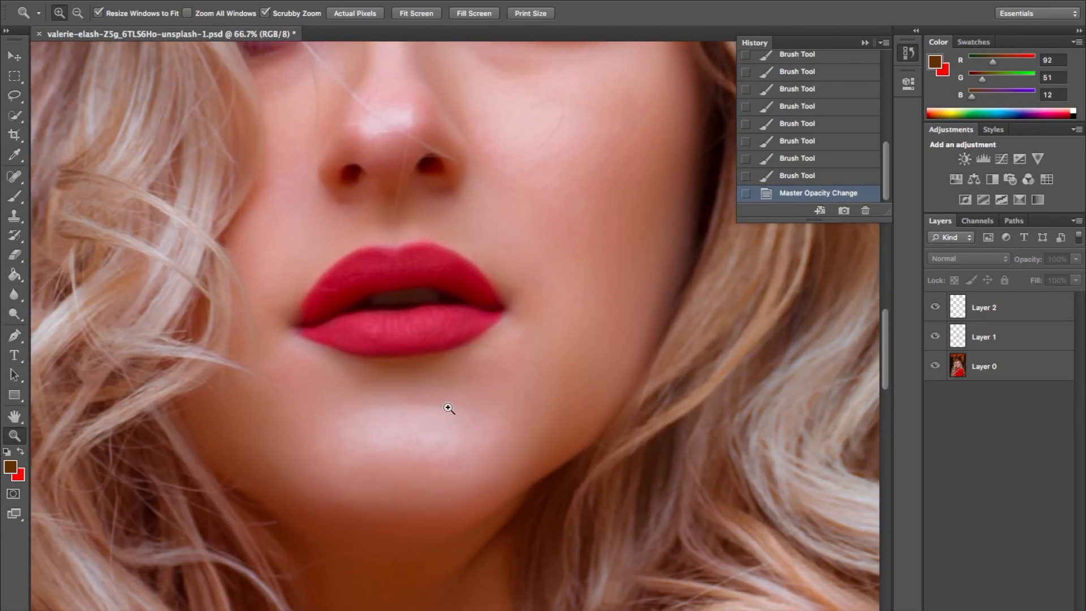
click(17, 222)
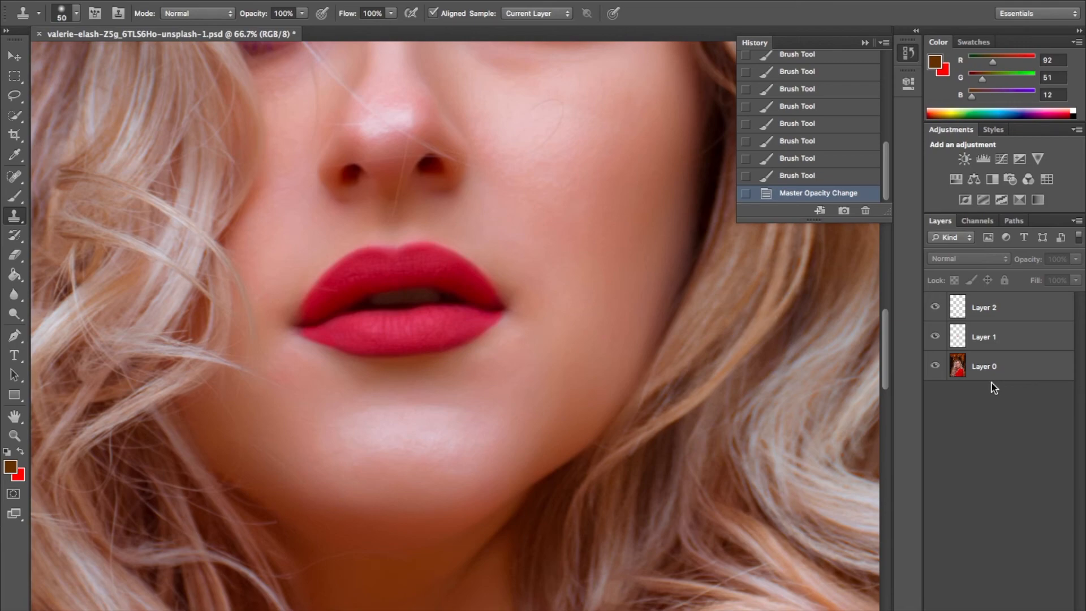
click(960, 358)
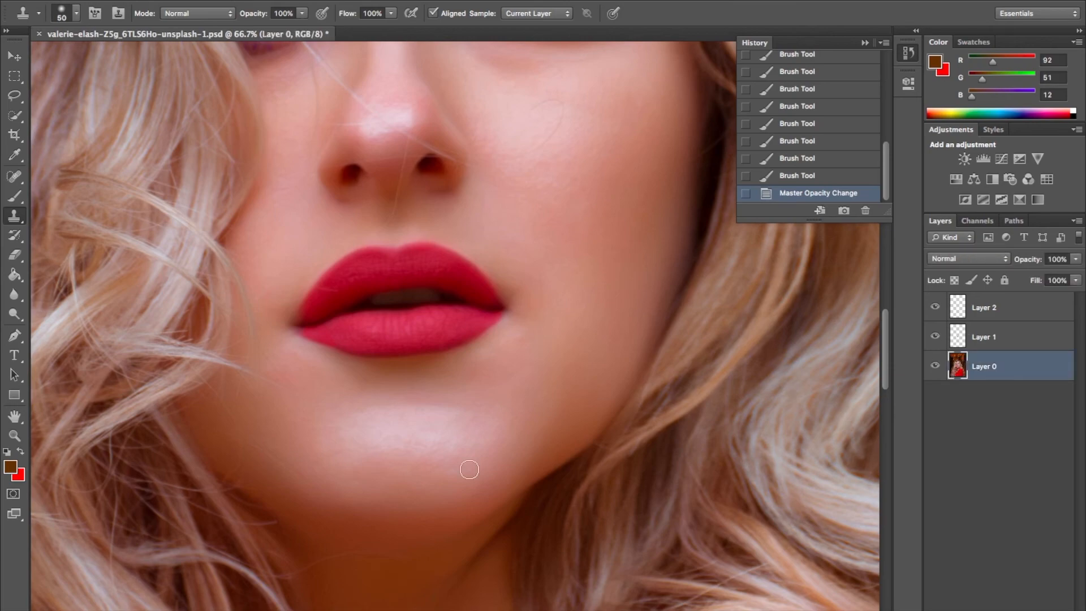
alt+click(449, 399)
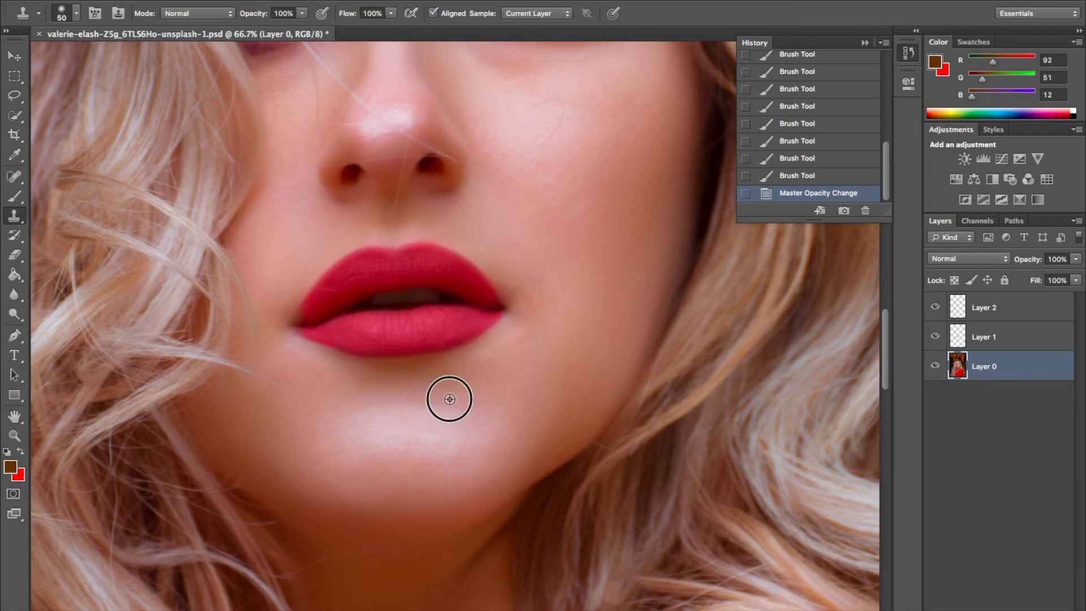
click(452, 408)
mouse_move(452, 408)
mouse_down()
mouse_move(469, 409)
mouse_move(385, 400)
mouse_move(341, 416)
mouse_up()
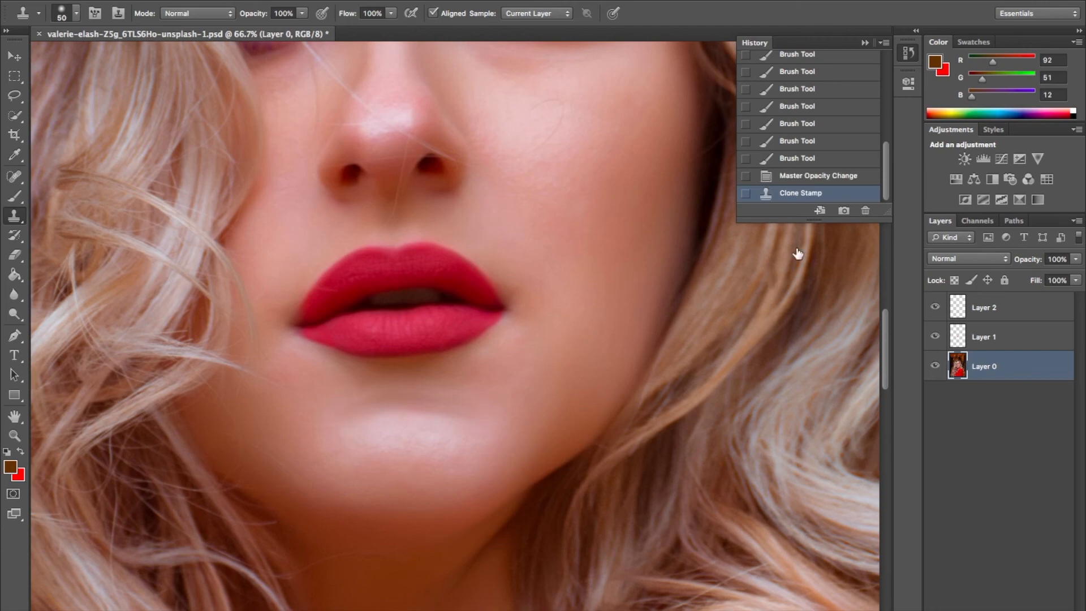
click(818, 178)
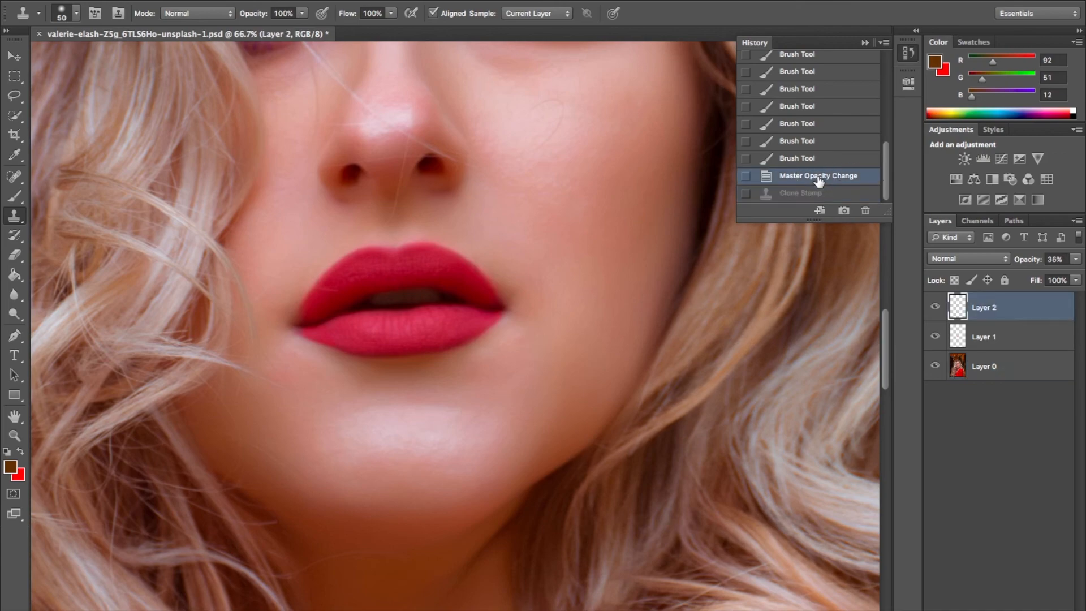
- Make Layer 0 active again and clone nearby skin over the upper edge of the chin highlight with short strokes
alt+click(470, 418)
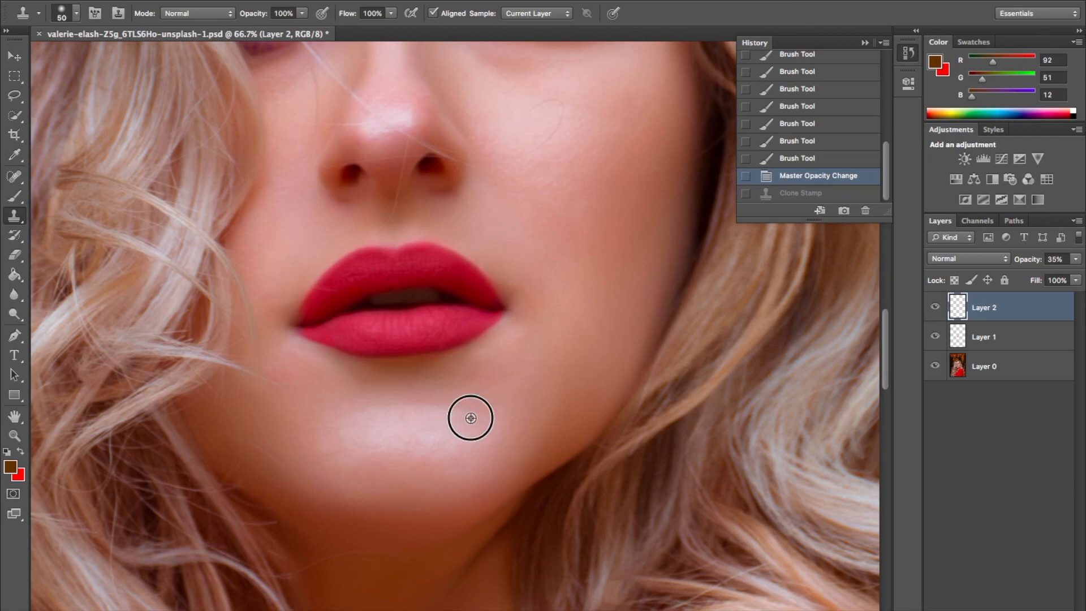
drag(467, 410, 432, 405)
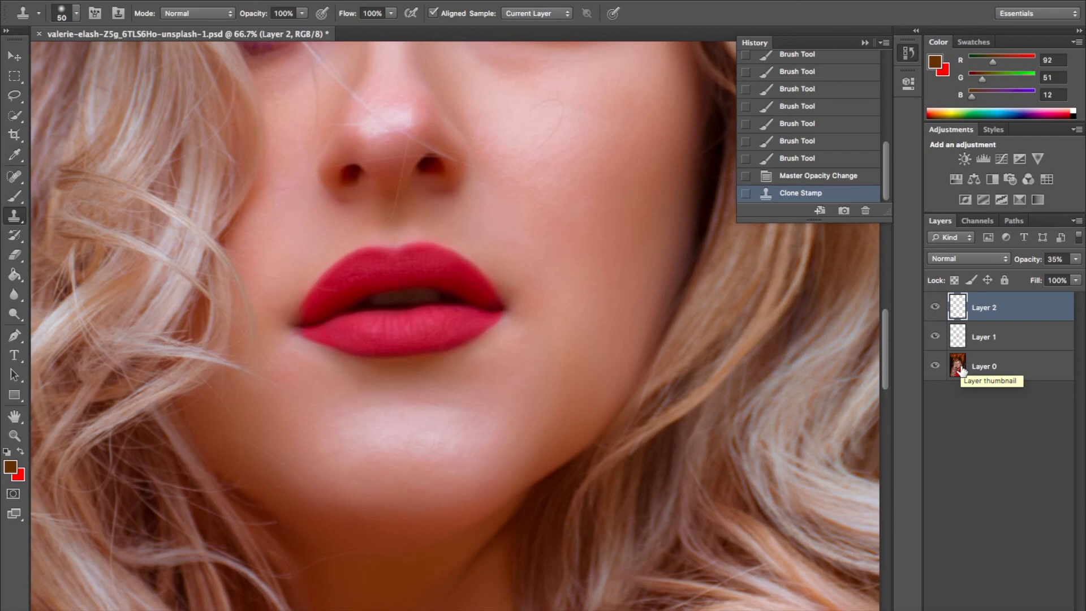
click(958, 366)
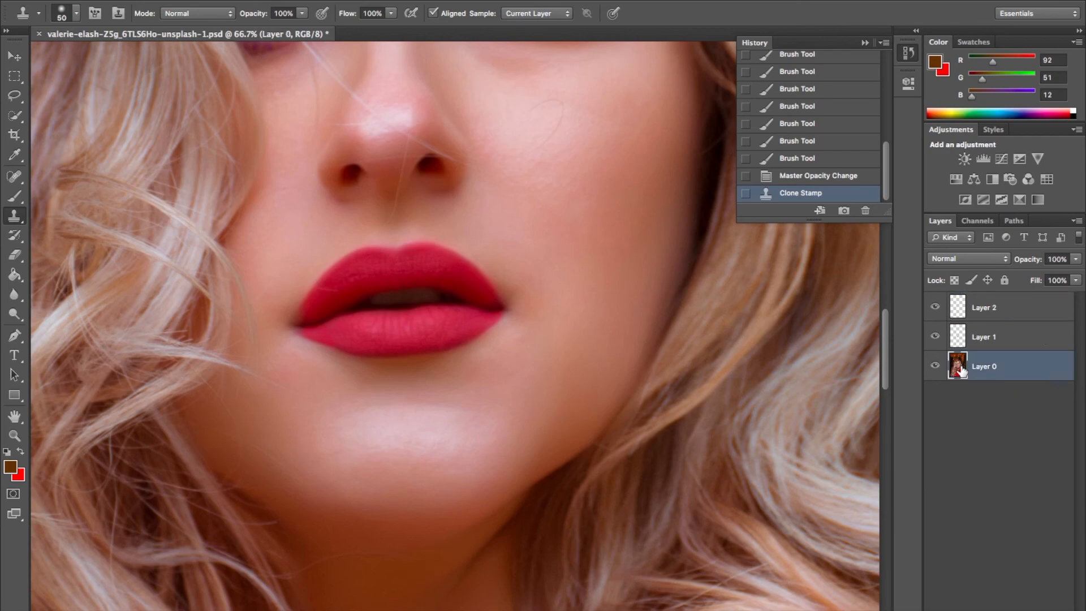
alt+click(470, 413)
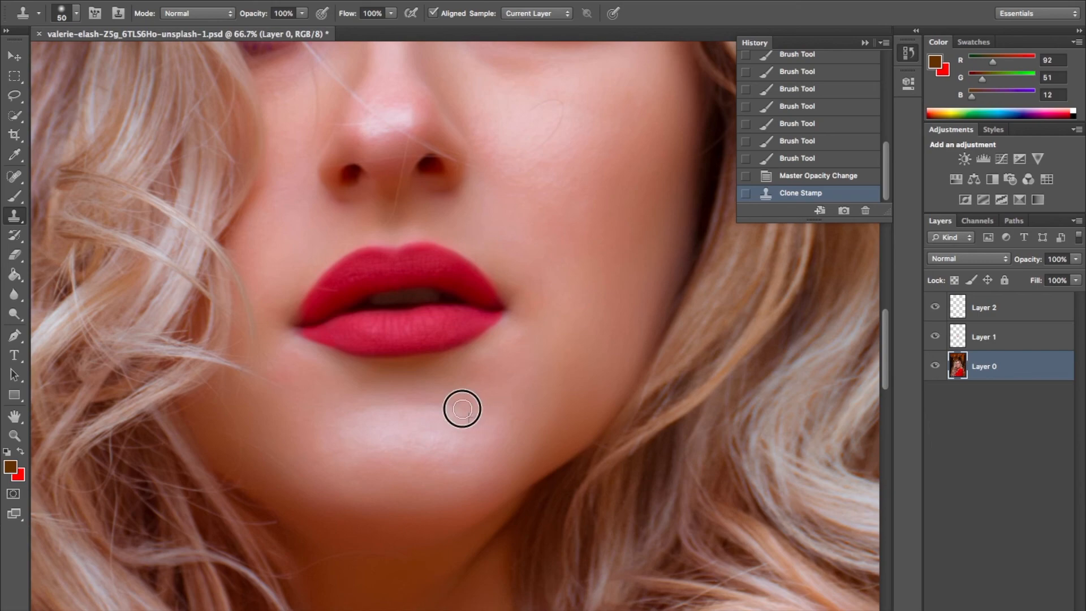
click(449, 406)
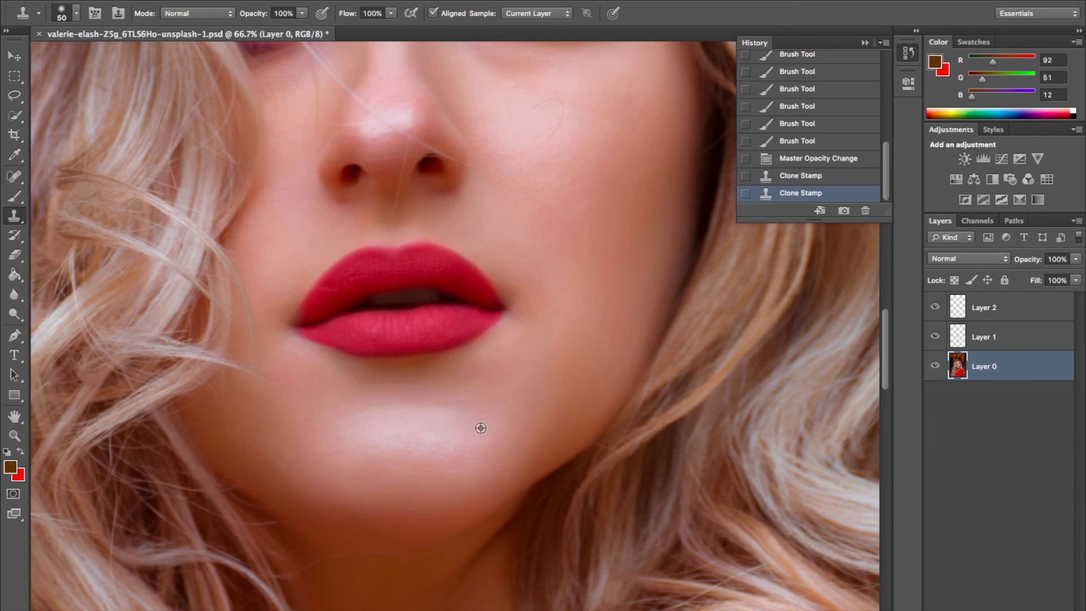
alt+click(473, 422)
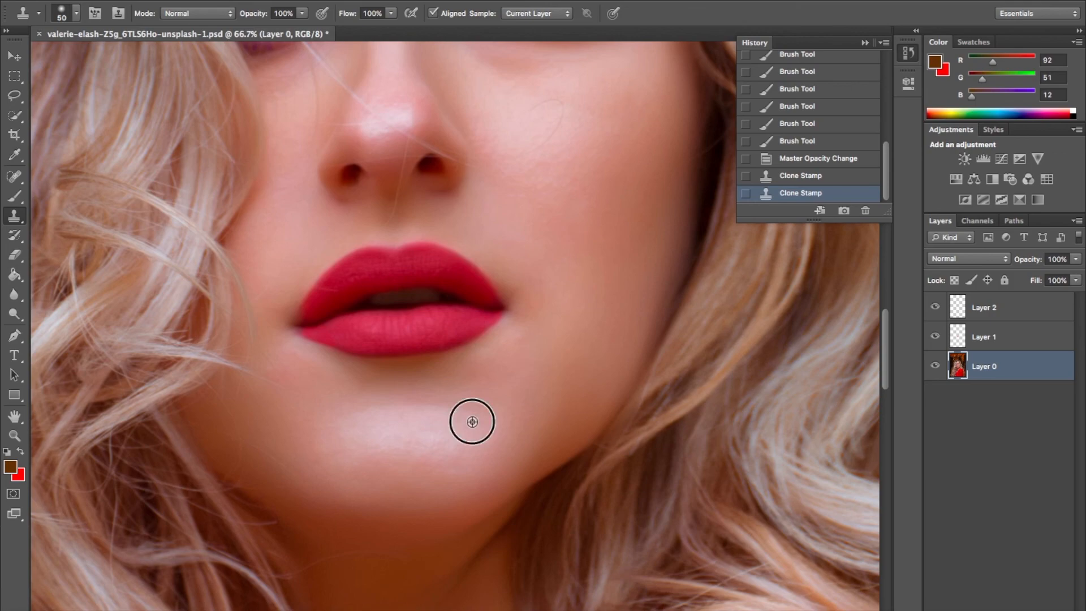
drag(461, 408, 431, 408)
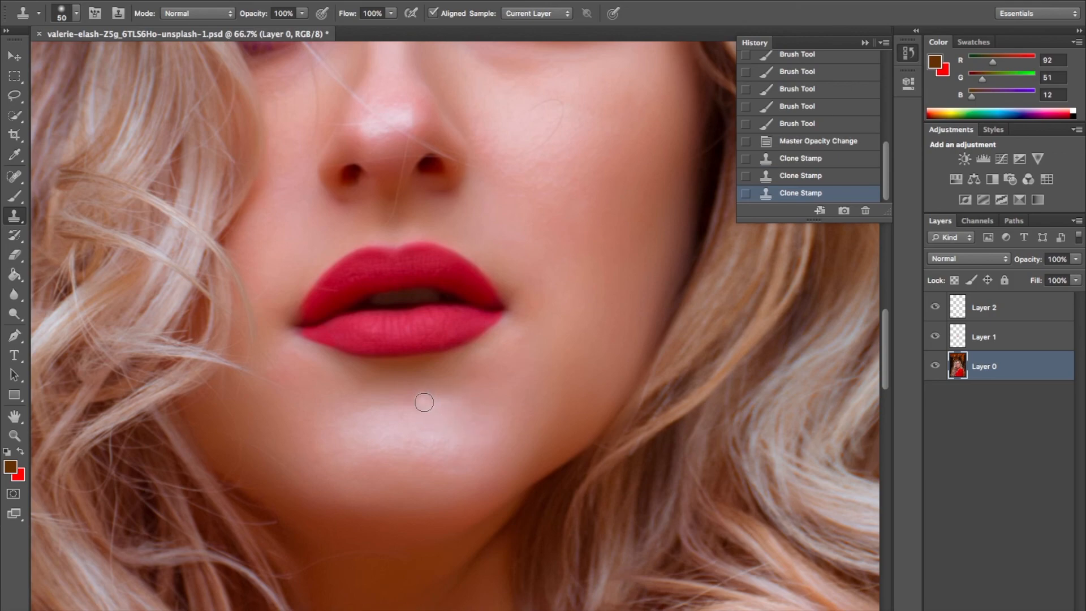
mouse_move(417, 405)
mouse_down()
mouse_move(359, 426)
mouse_move(407, 412)
mouse_up()
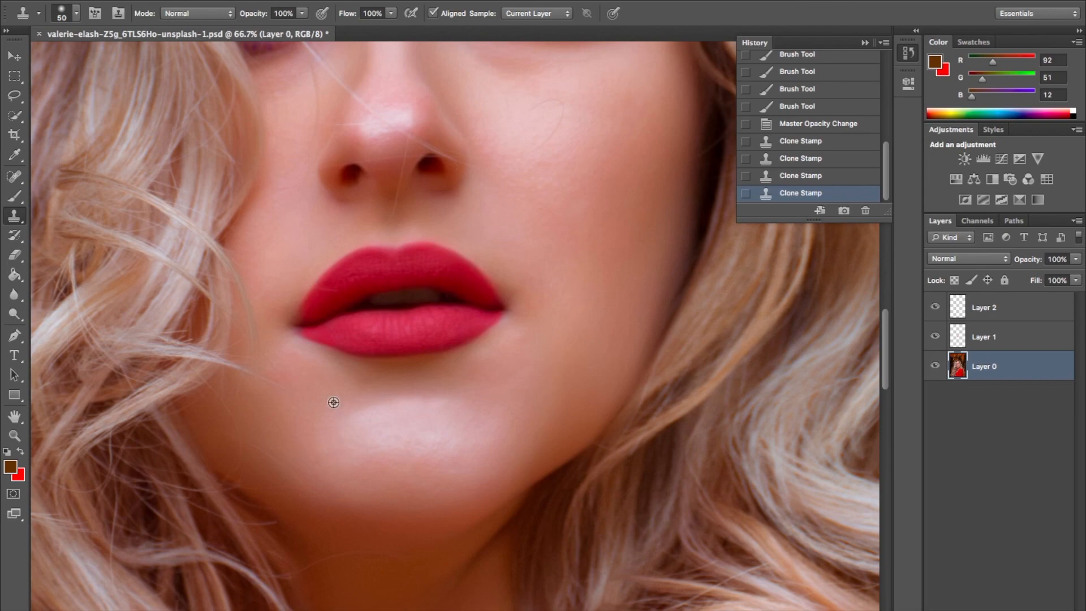
- Try longer clone strokes across the full width of the chin highlight and revert them in the history
alt+click(337, 448)
drag(354, 411, 458, 405)
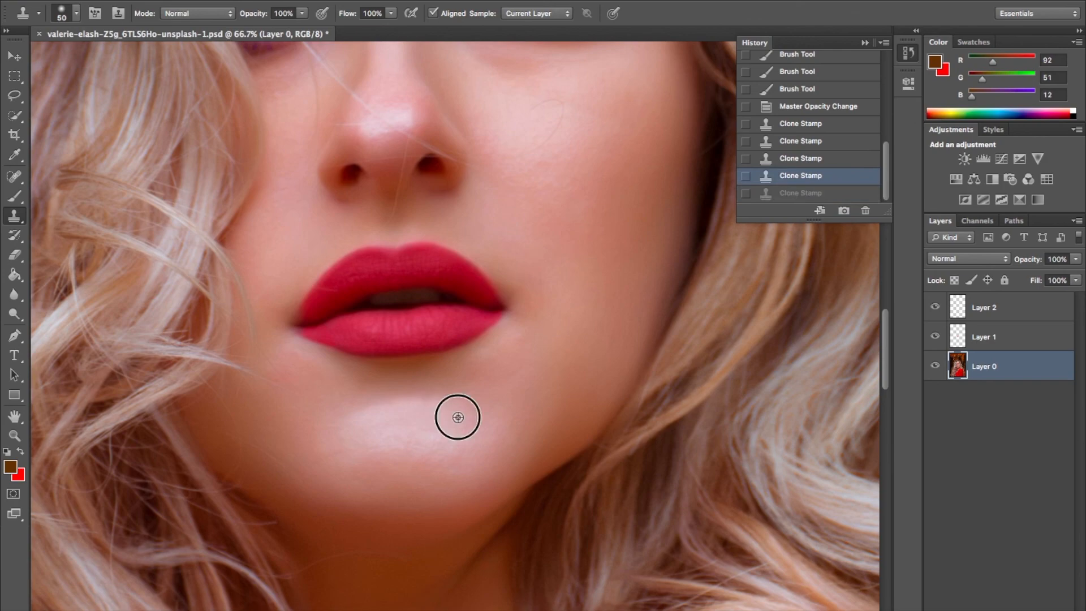
mouse_move(447, 402)
mouse_down()
mouse_move(379, 410)
mouse_move(343, 430)
mouse_up()
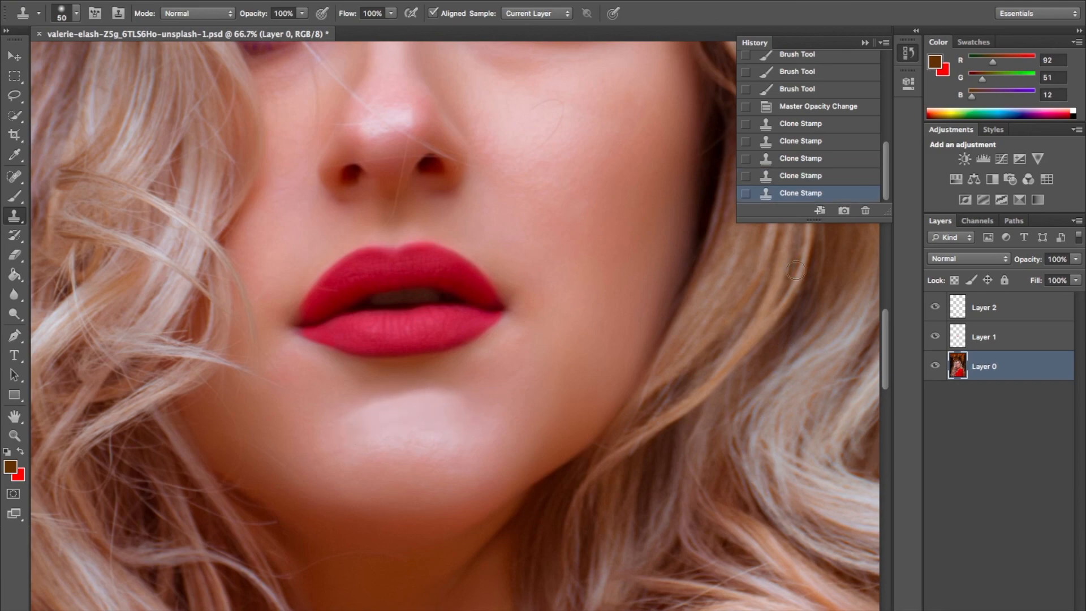
click(819, 176)
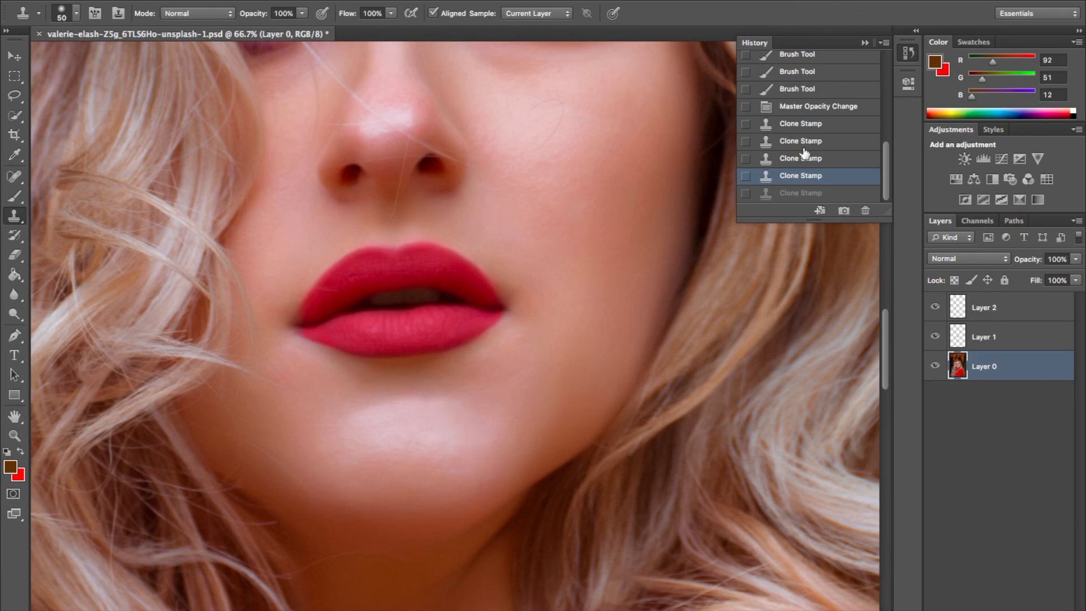
- Review the retouched portrait as a whole and at a closer view of the face and shoulders
scroll(803, 151, up, 3)
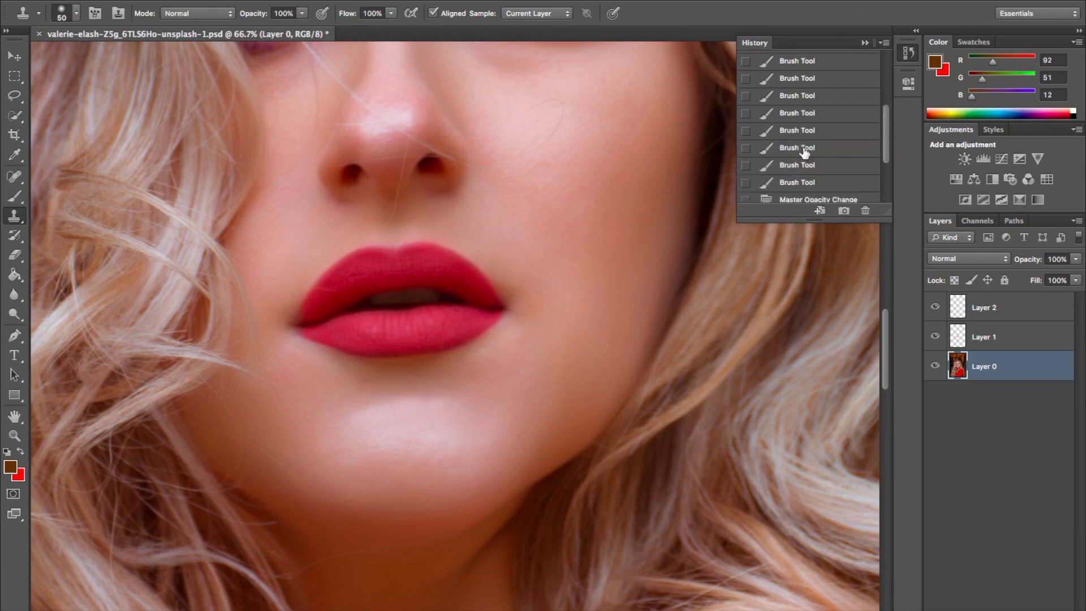
click(14, 435)
key(alt)
alt+click(521, 371)
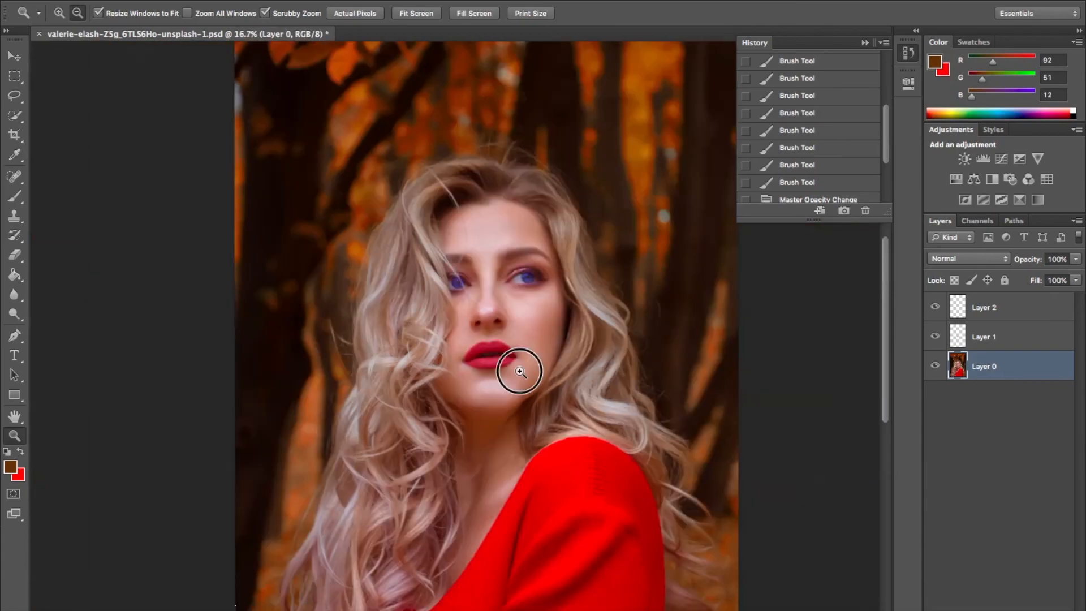
alt+click(520, 371)
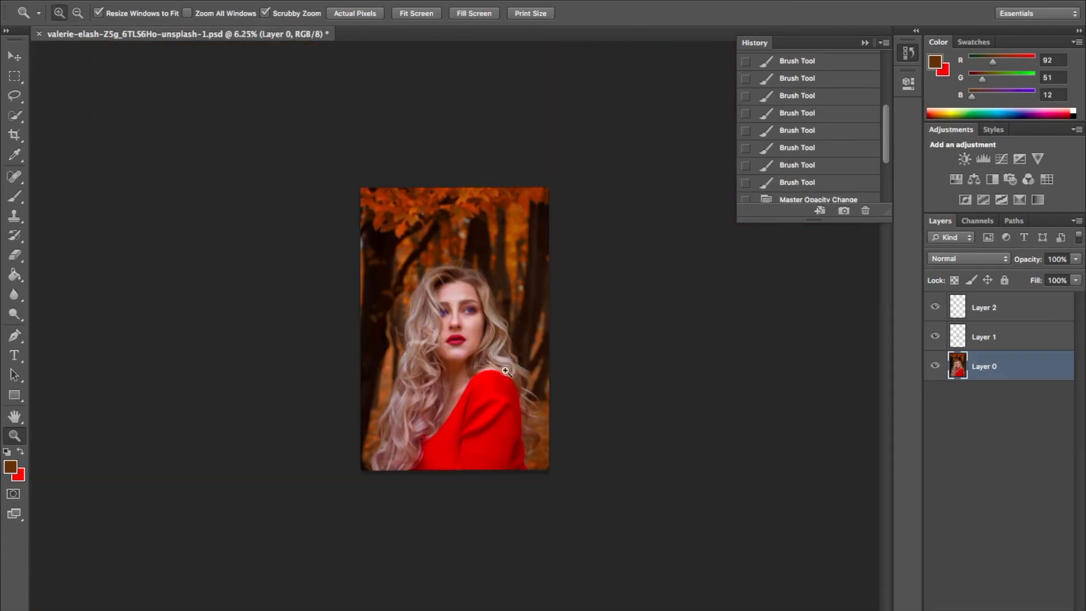
click(447, 365)
click(446, 365)
click(447, 366)
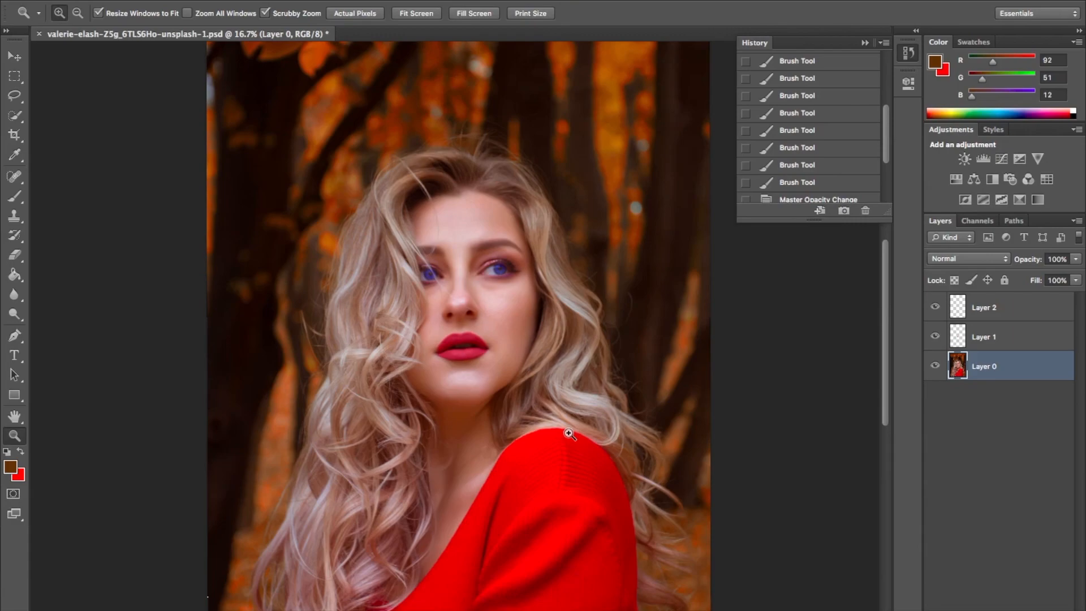
- Examine the skin on the neck and collarbone beside the red sweater up close, and check the whole retouched portrait
click(492, 461)
click(491, 460)
click(491, 461)
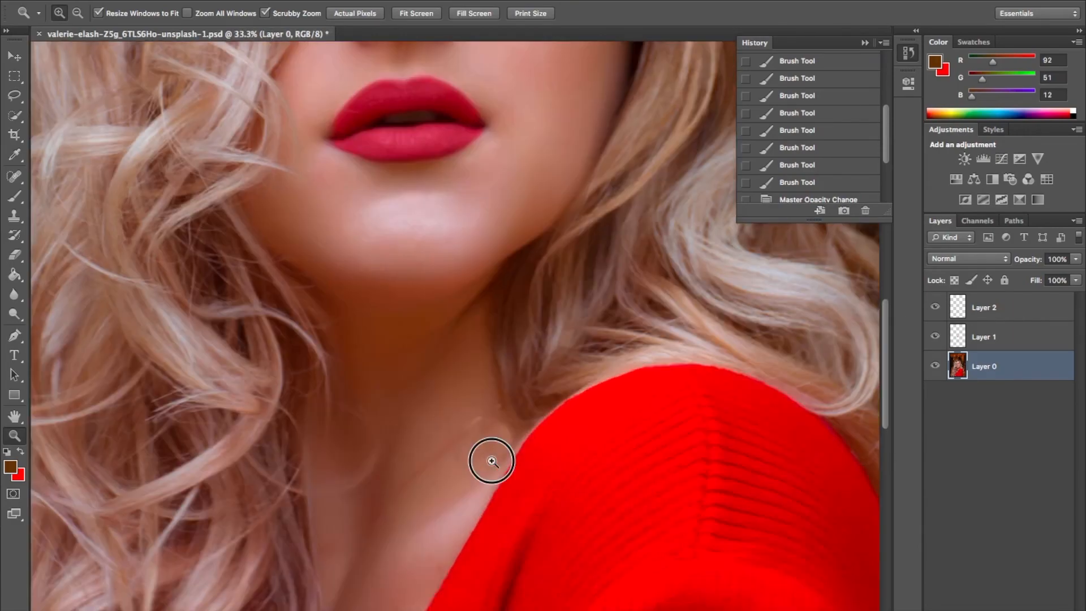
click(491, 460)
click(491, 460)
scroll(491, 461, down, 3)
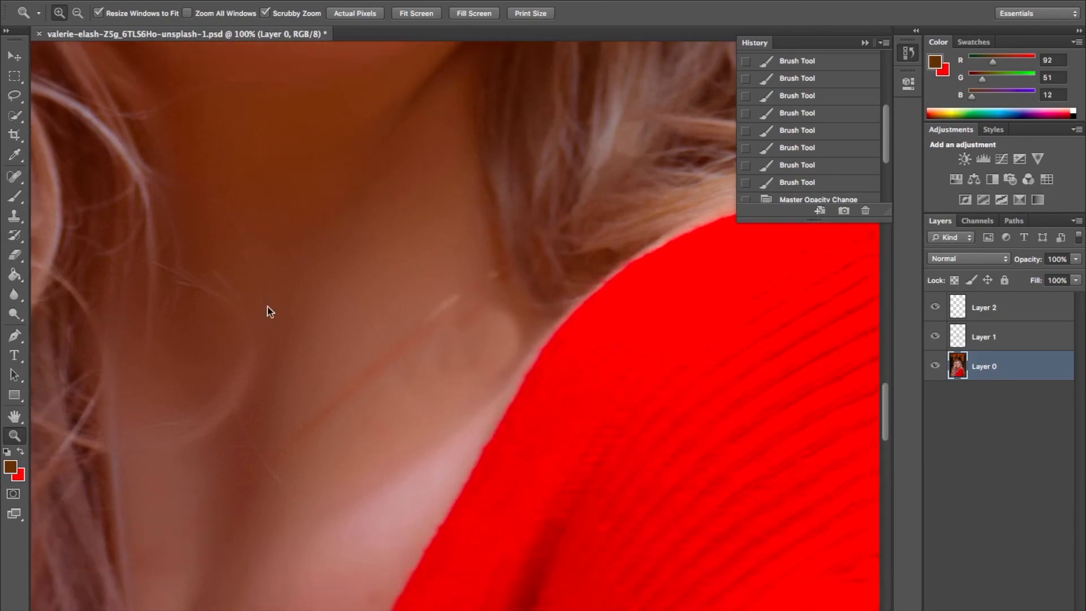
alt+click(495, 330)
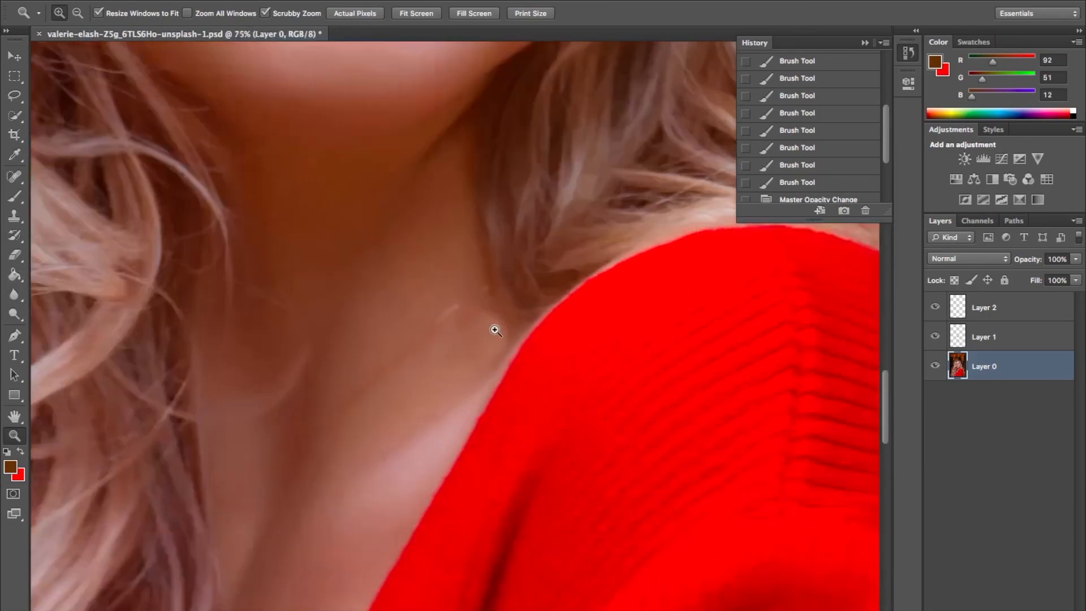
scroll(495, 330, up, 5)
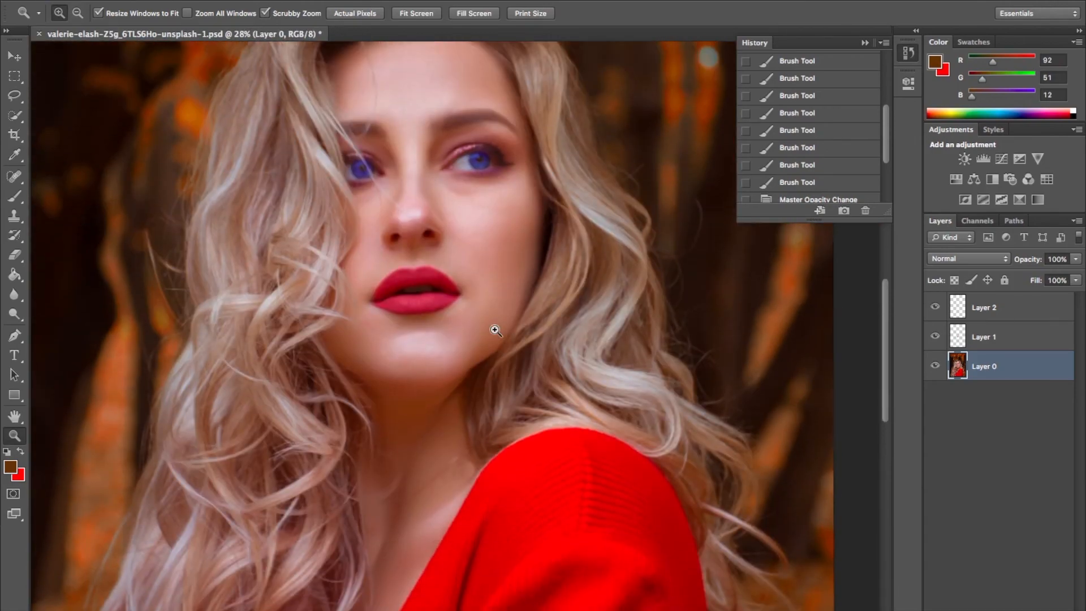
scroll(495, 330, down, 10)
scroll(496, 331, up, 5)
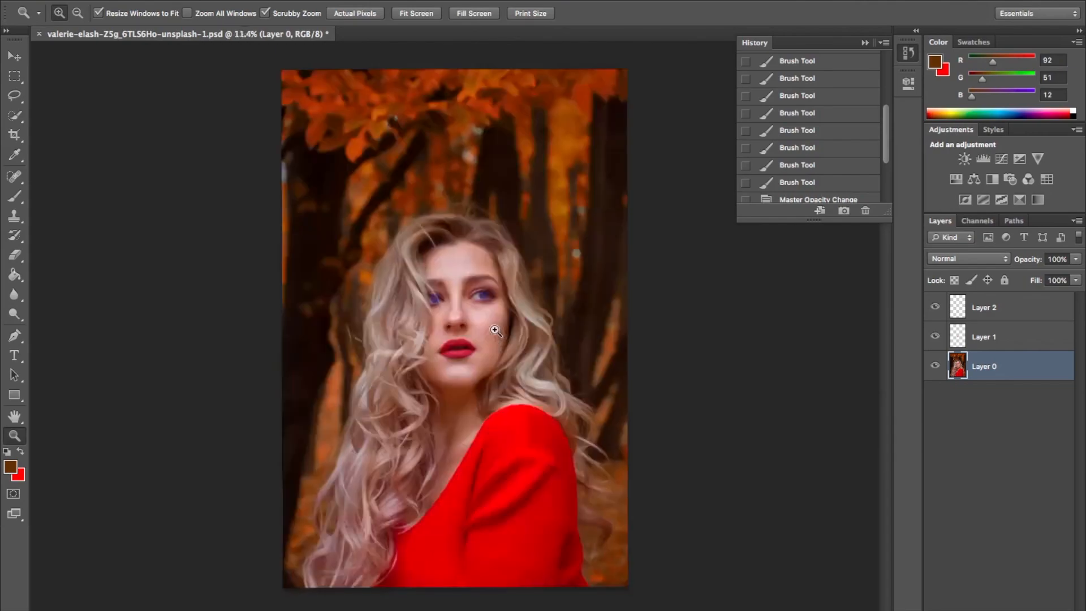
scroll(495, 330, up, 2)
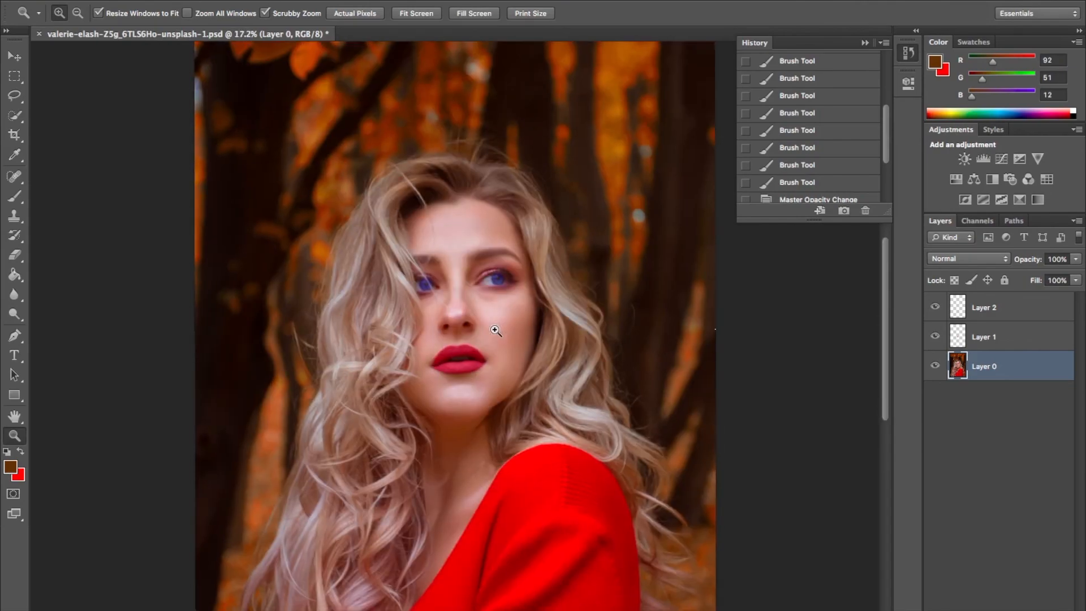